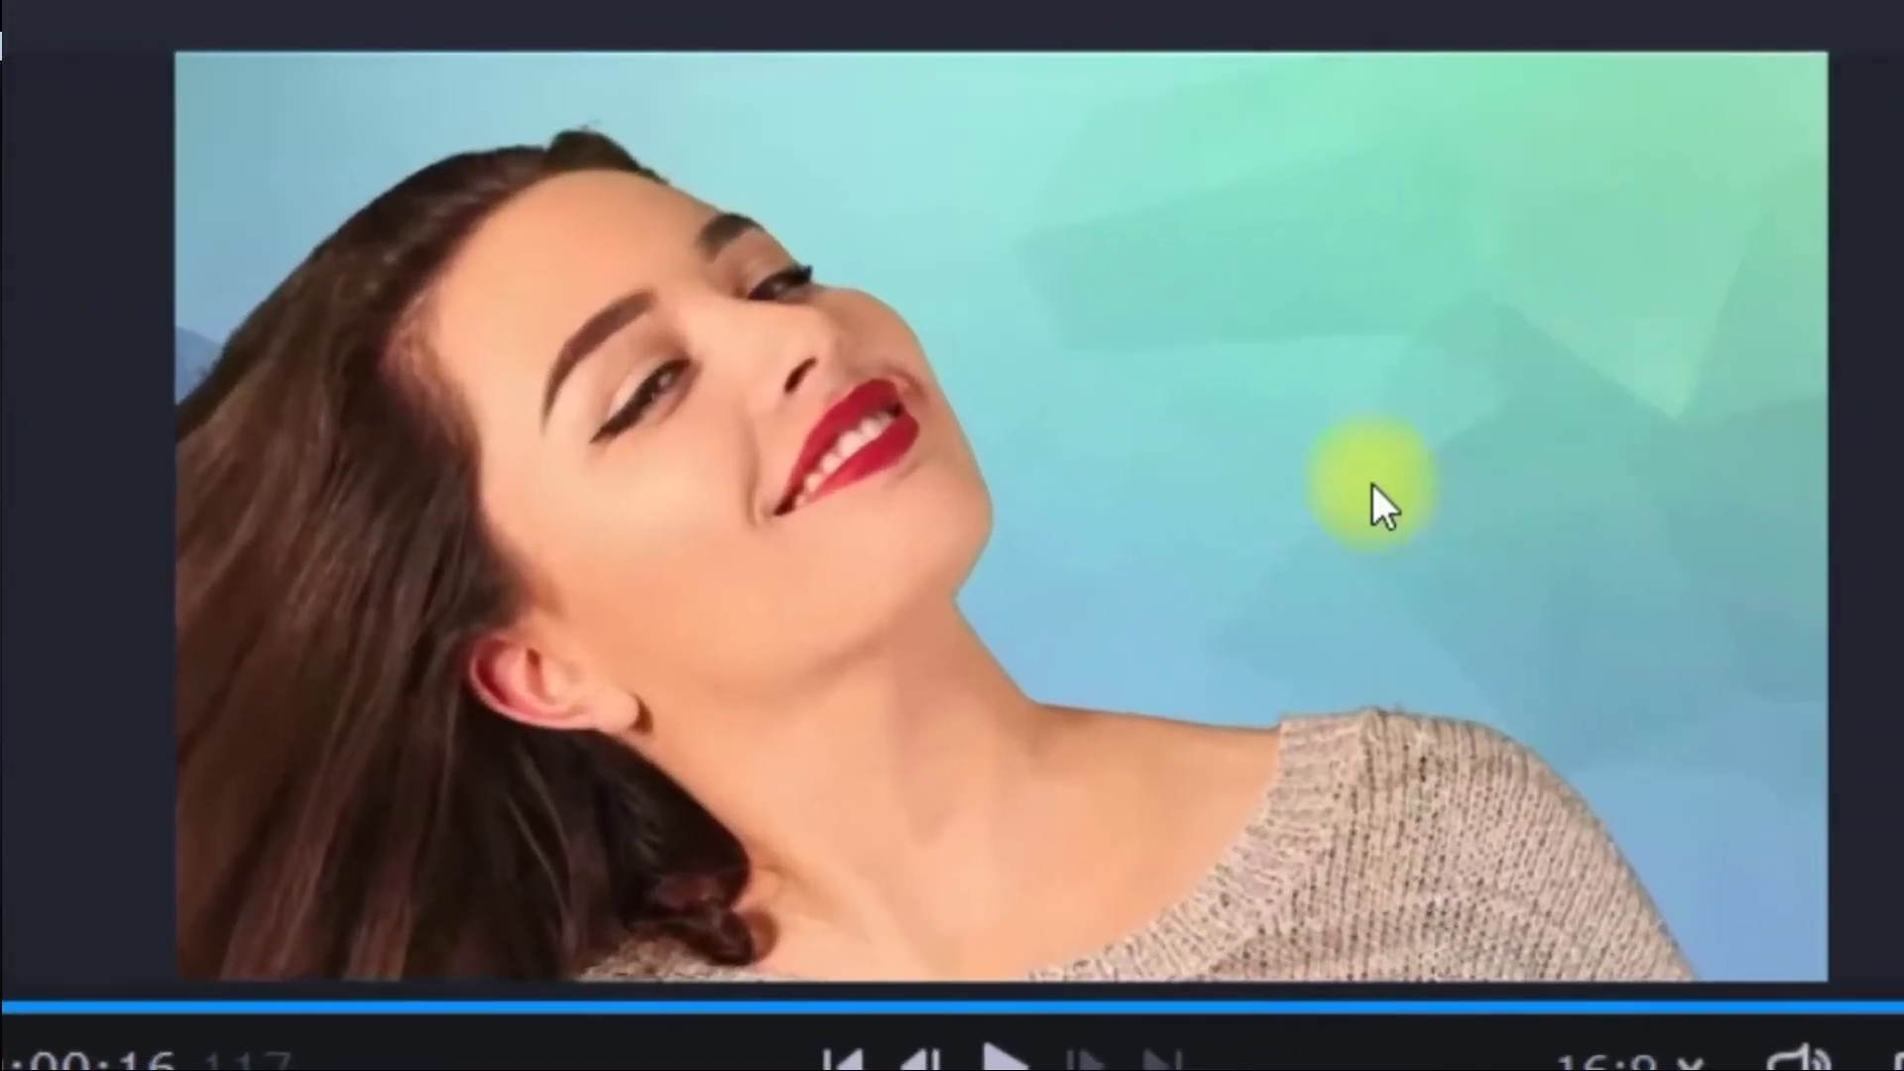
# Play the finished keyed-out chroma-key example clip in the preview player
pyautogui.click(1372, 484)
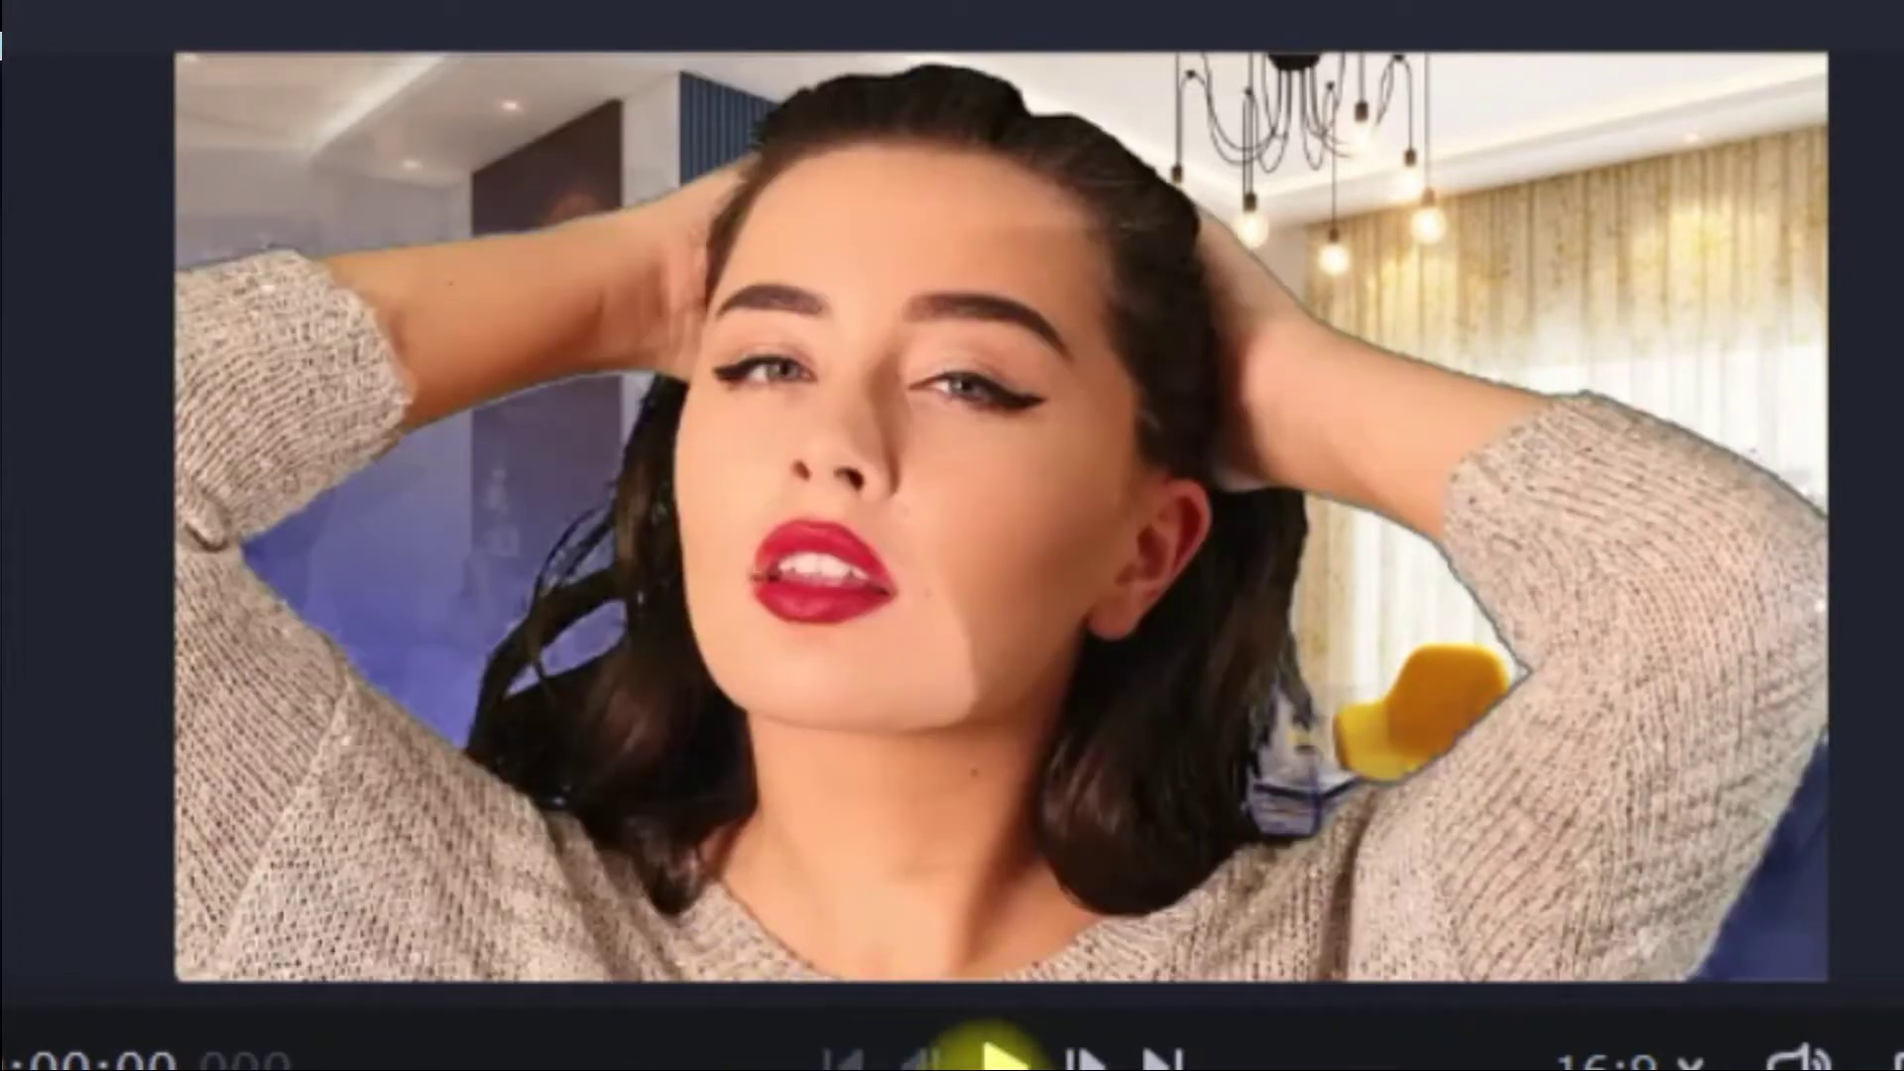
pyautogui.click(995, 1053)
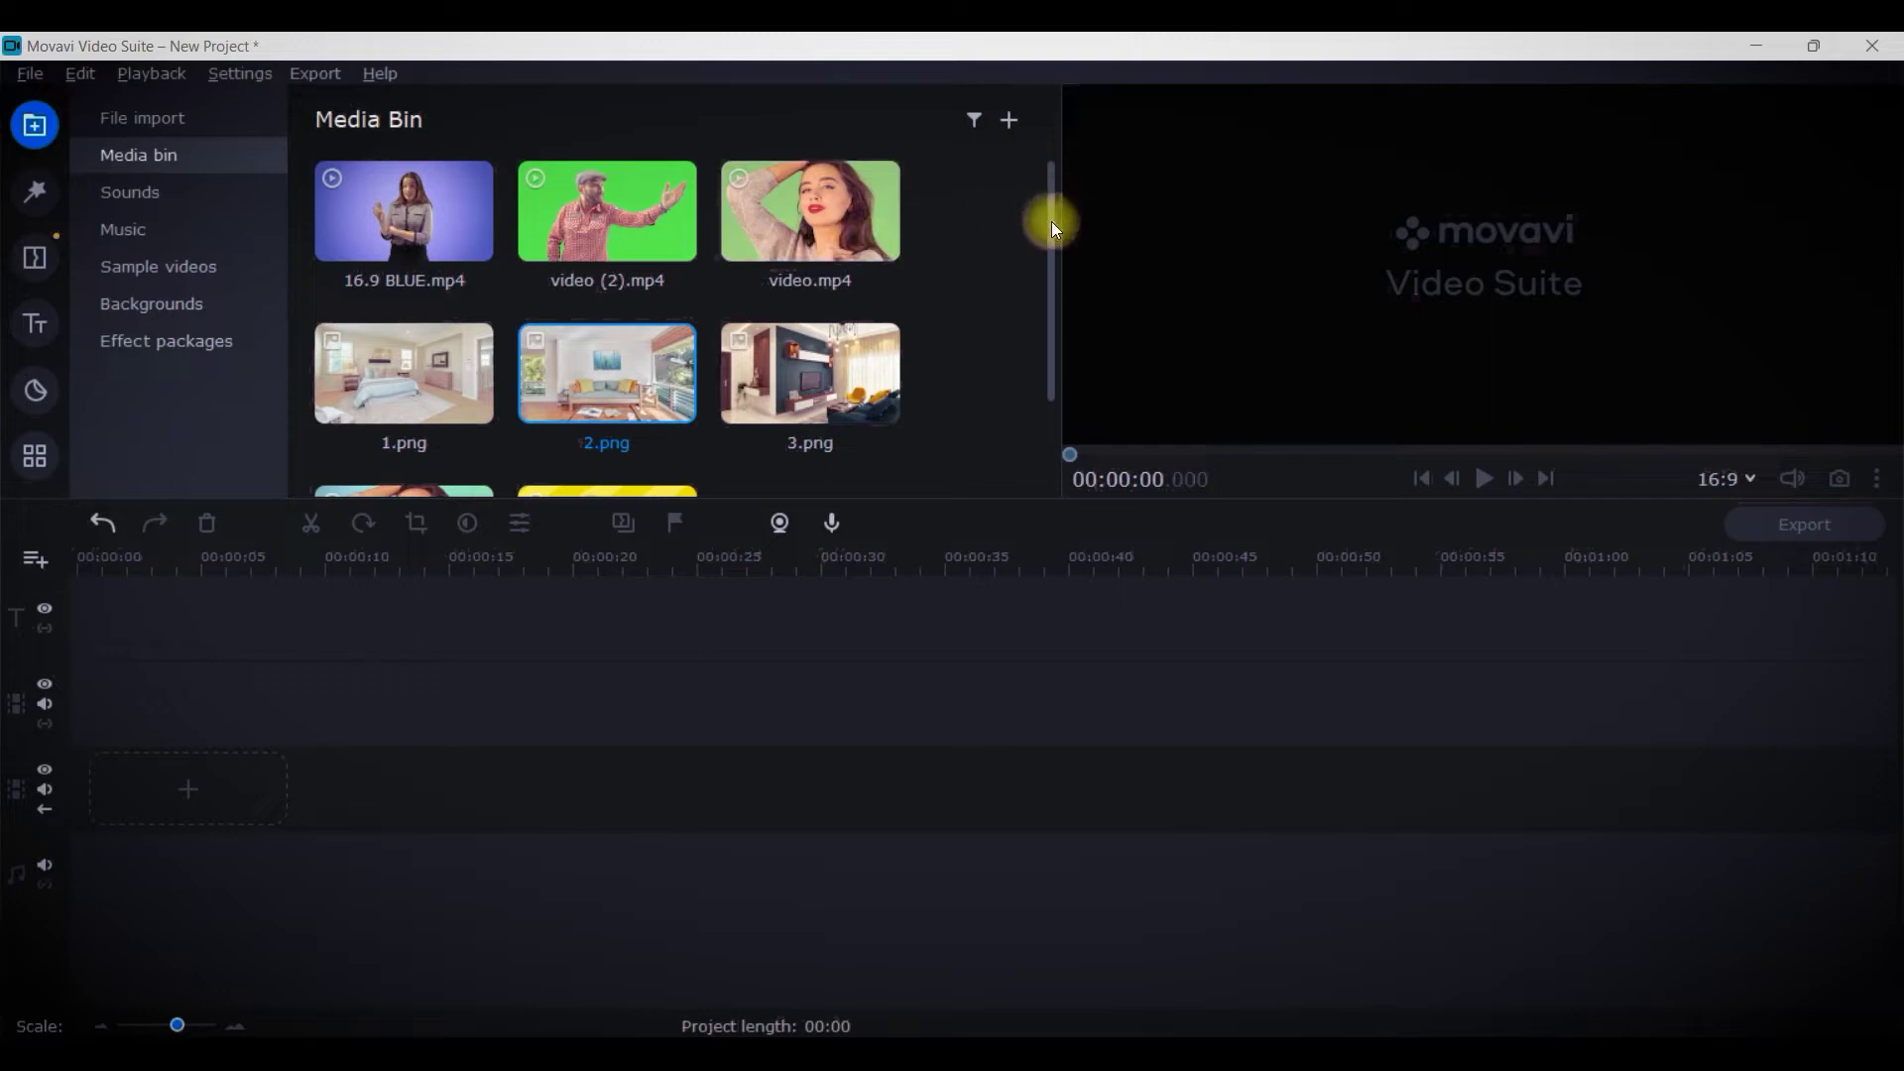
# Place 16.9 BLUE.mp4 at the start of the timeline and delete its audio
pyautogui.moveTo(1051, 222); pyautogui.dragTo(1040, 171)
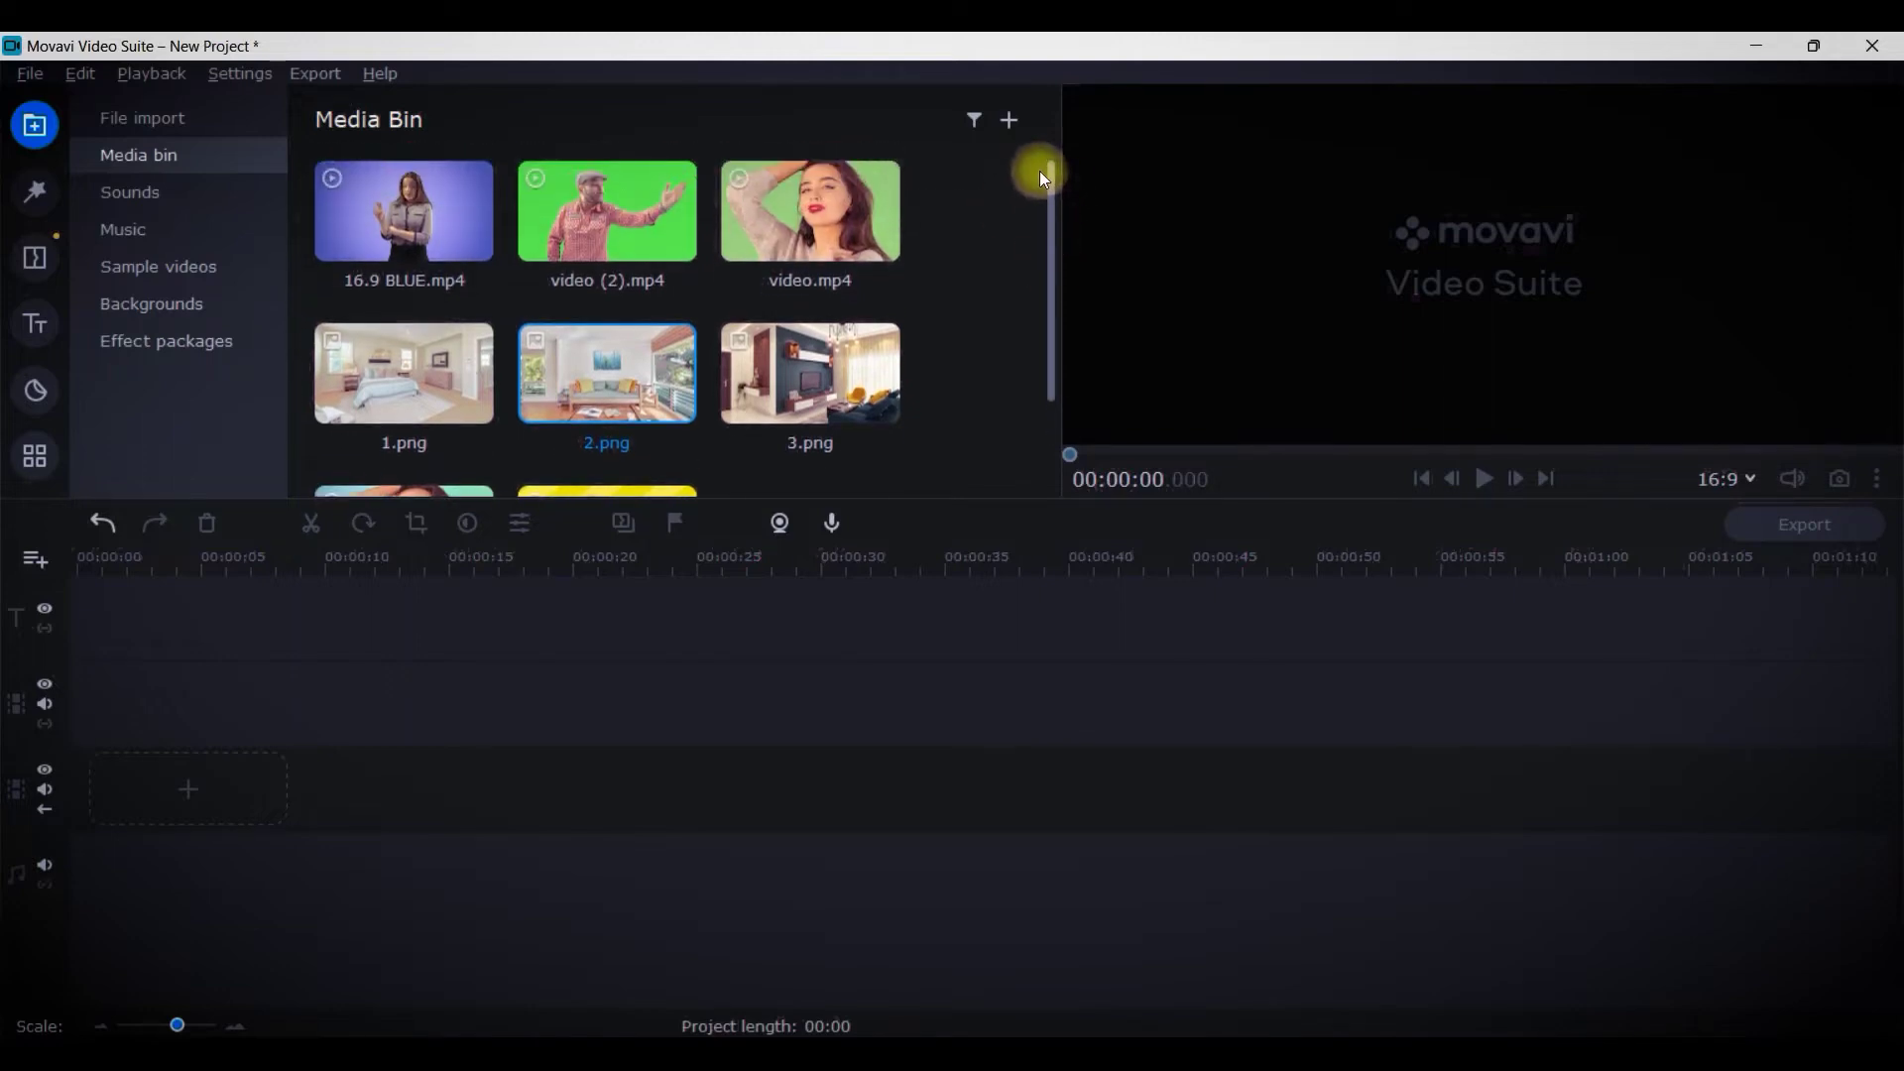
pyautogui.scroll(-3, 1033, 229)
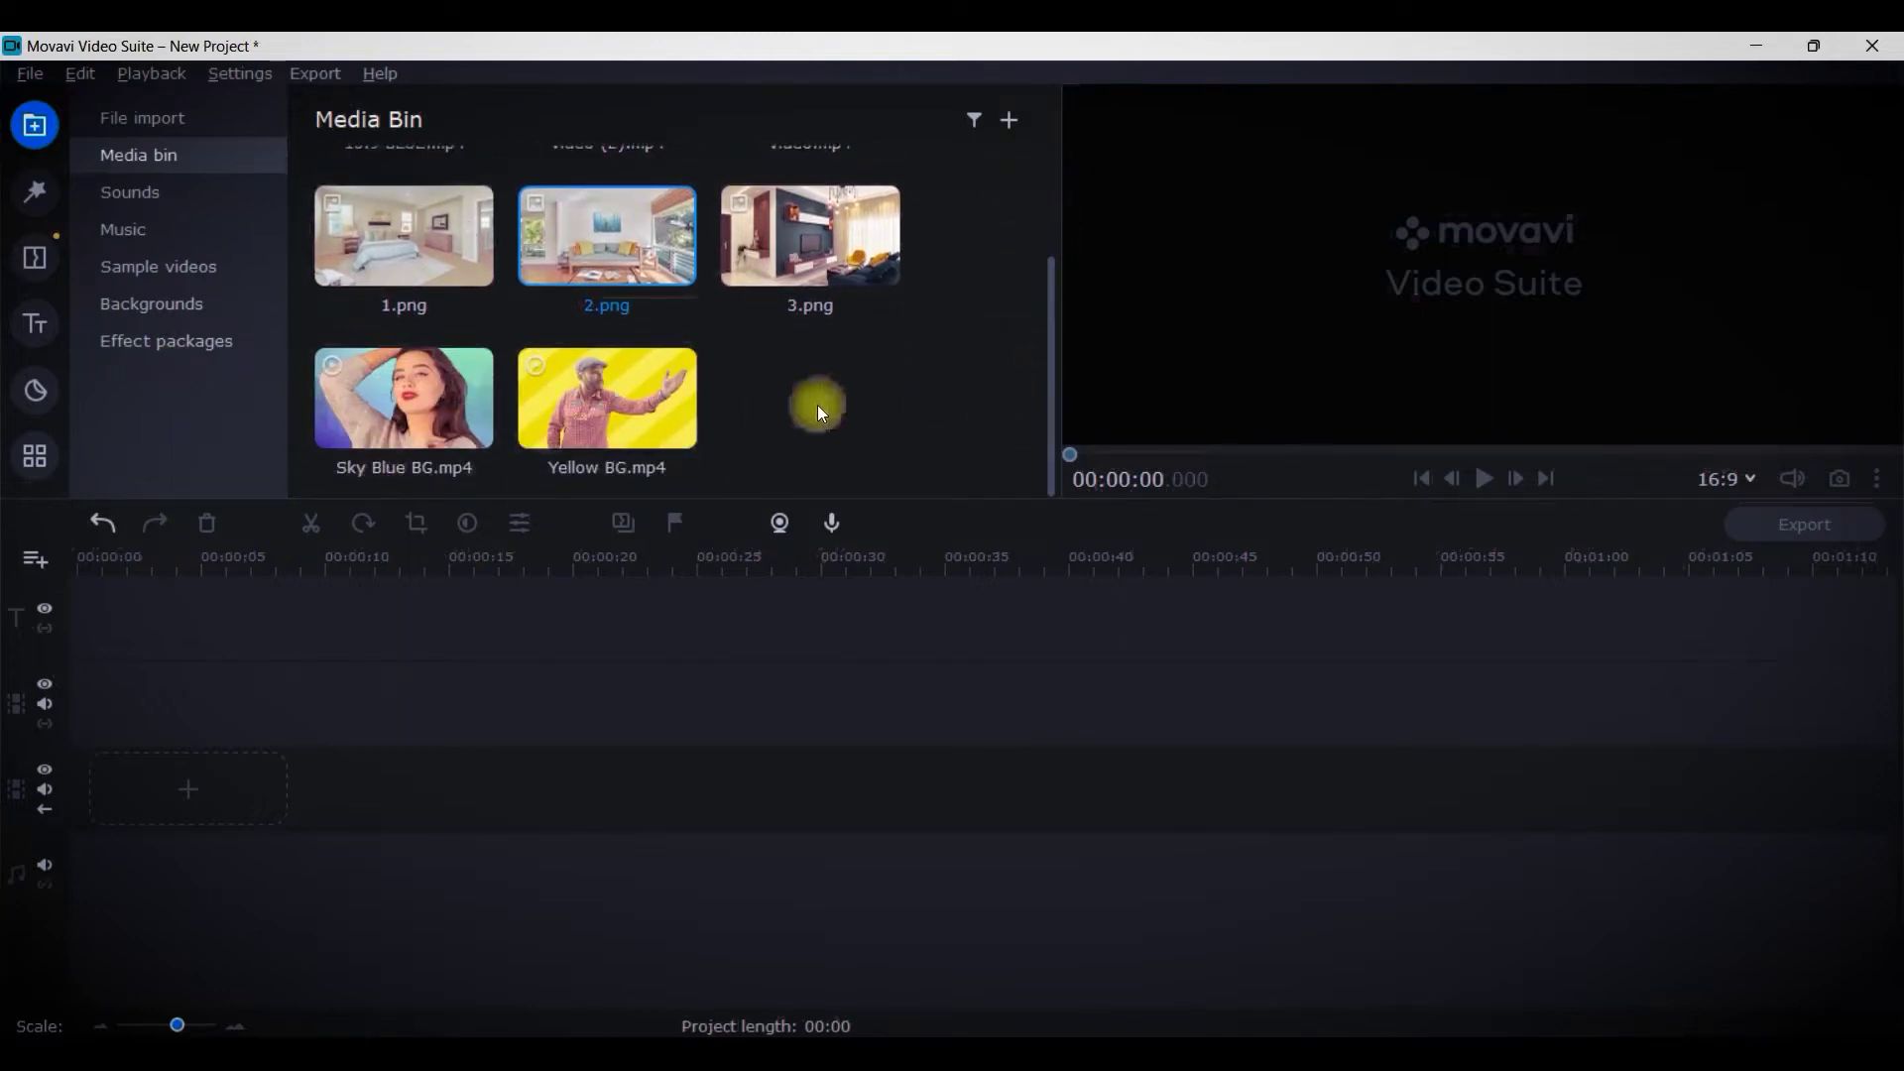
pyautogui.moveTo(1047, 361); pyautogui.dragTo(1029, 271)
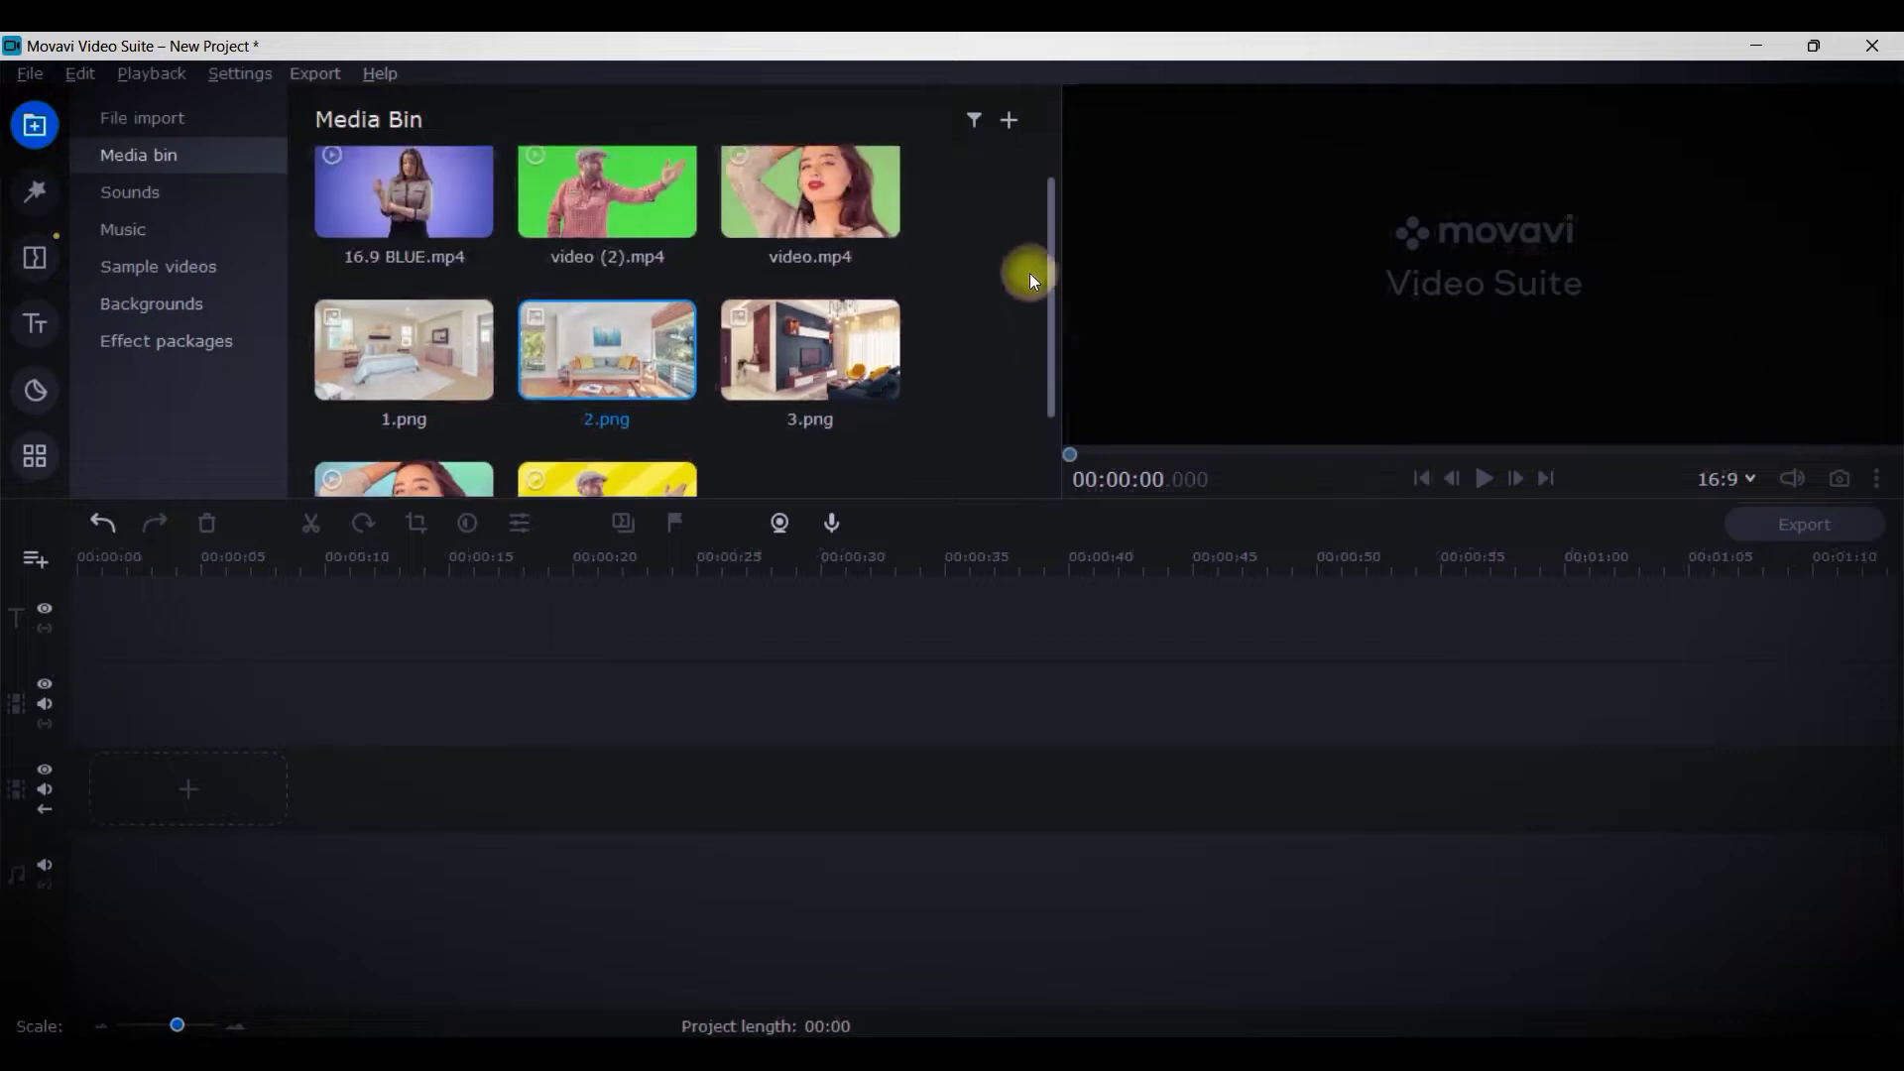
pyautogui.click(336, 217)
pyautogui.moveTo(336, 217); pyautogui.dragTo(70, 750)
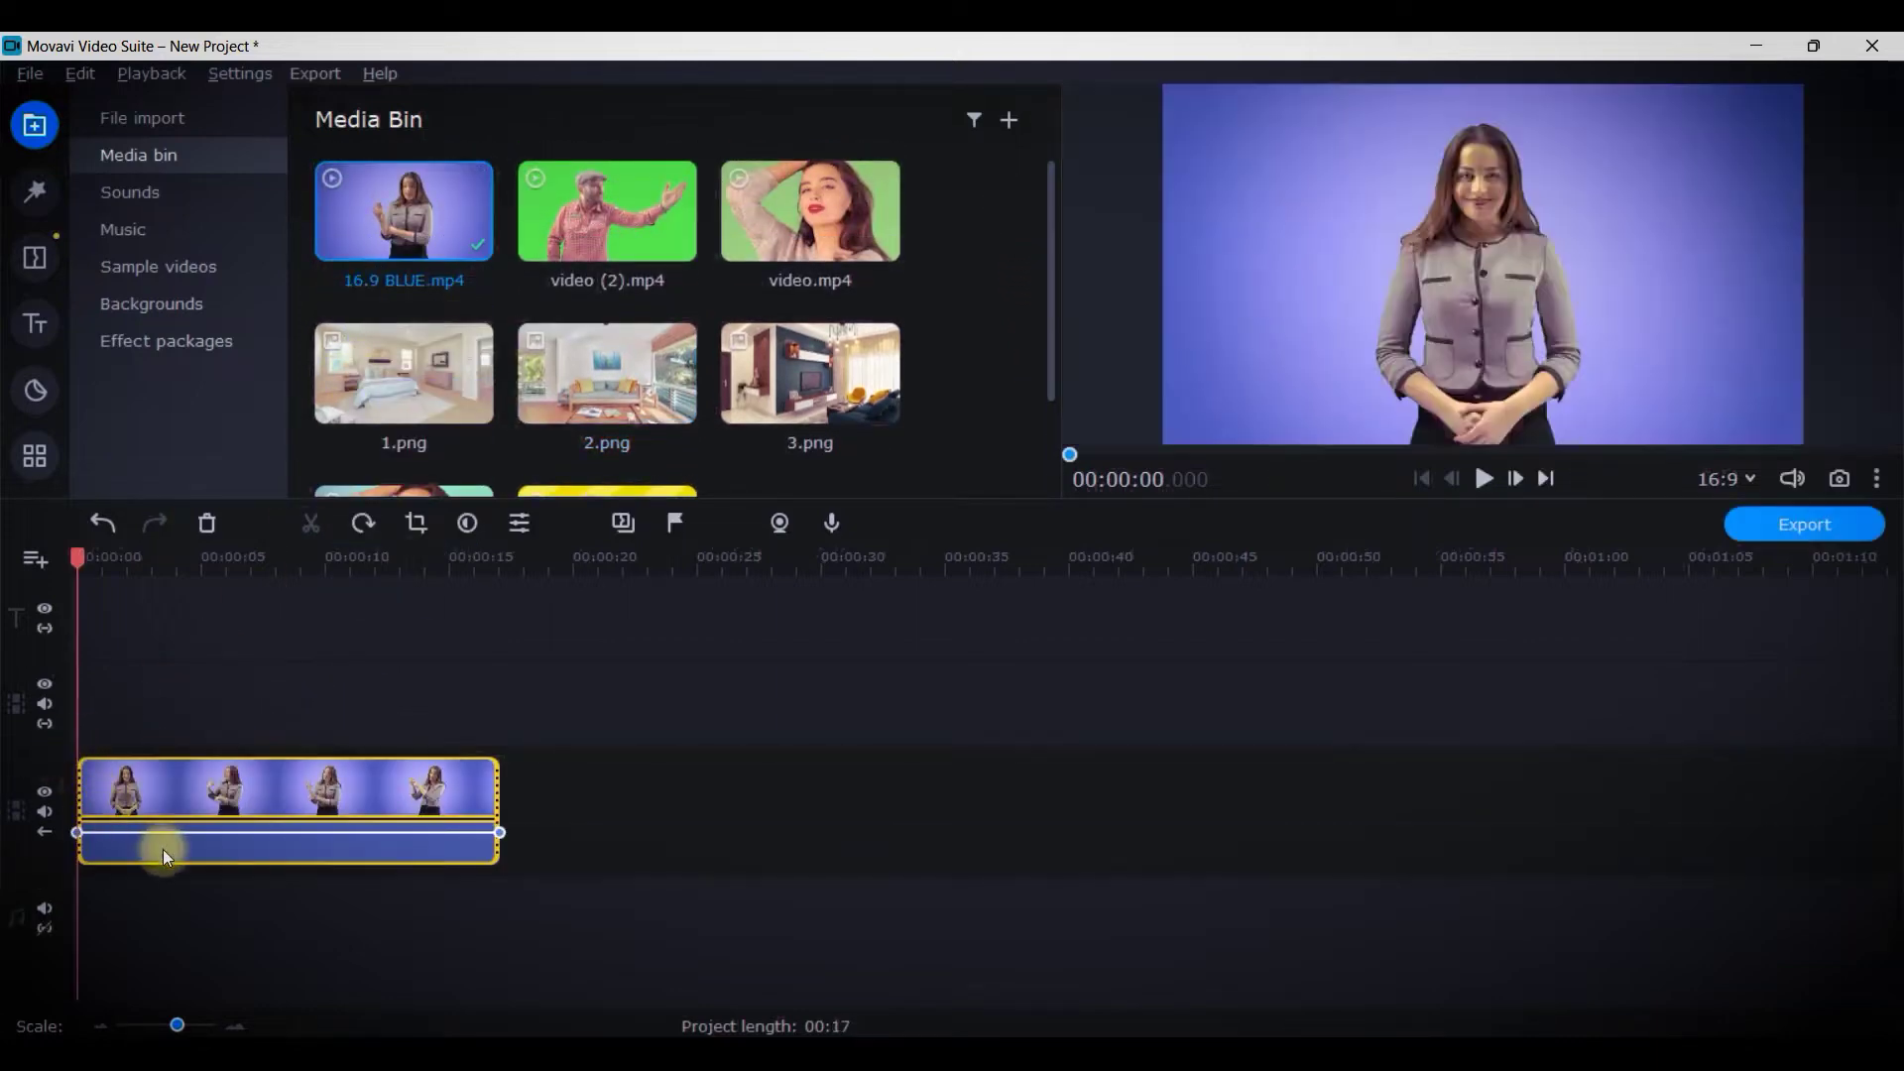
pyautogui.click(162, 849)
pyautogui.press('Delete')
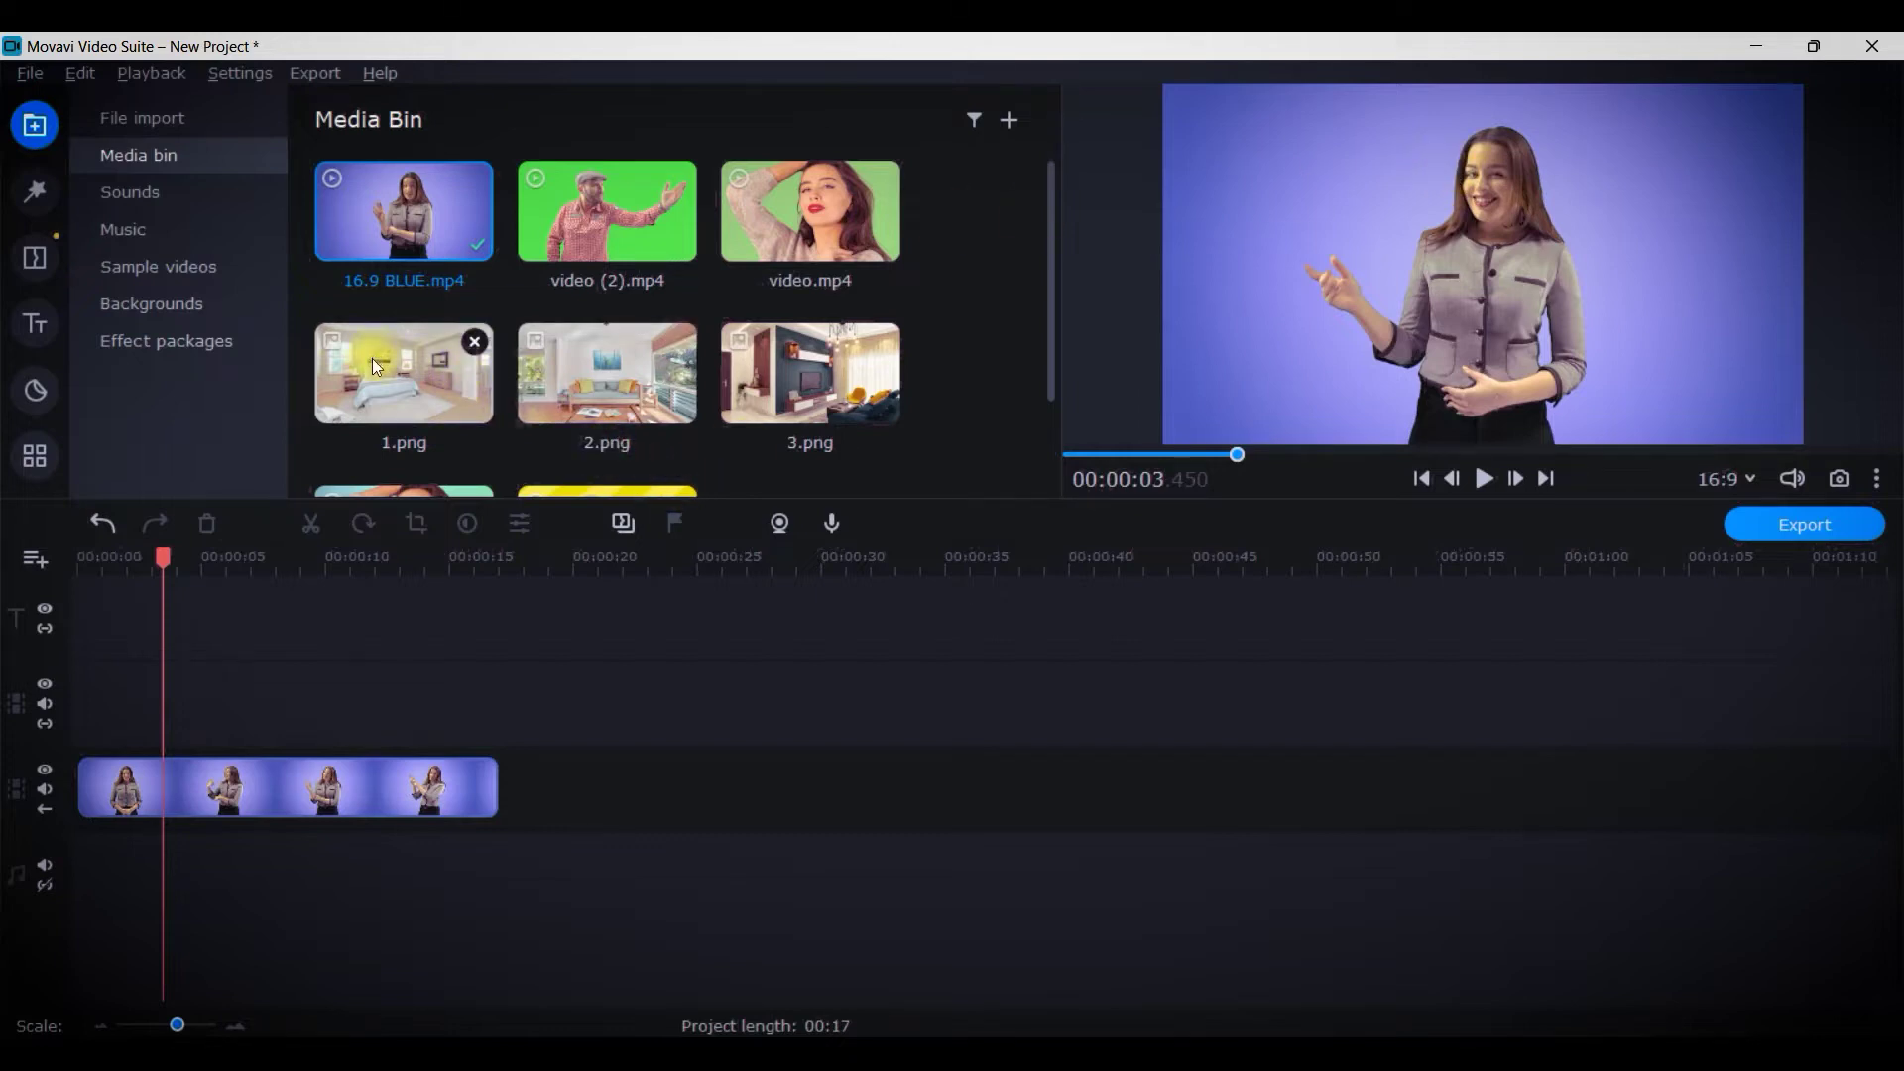
# Add the 1.png bedroom image to the timeline and move the blue clip onto the overlay track
pyautogui.moveTo(377, 367); pyautogui.dragTo(64, 765)
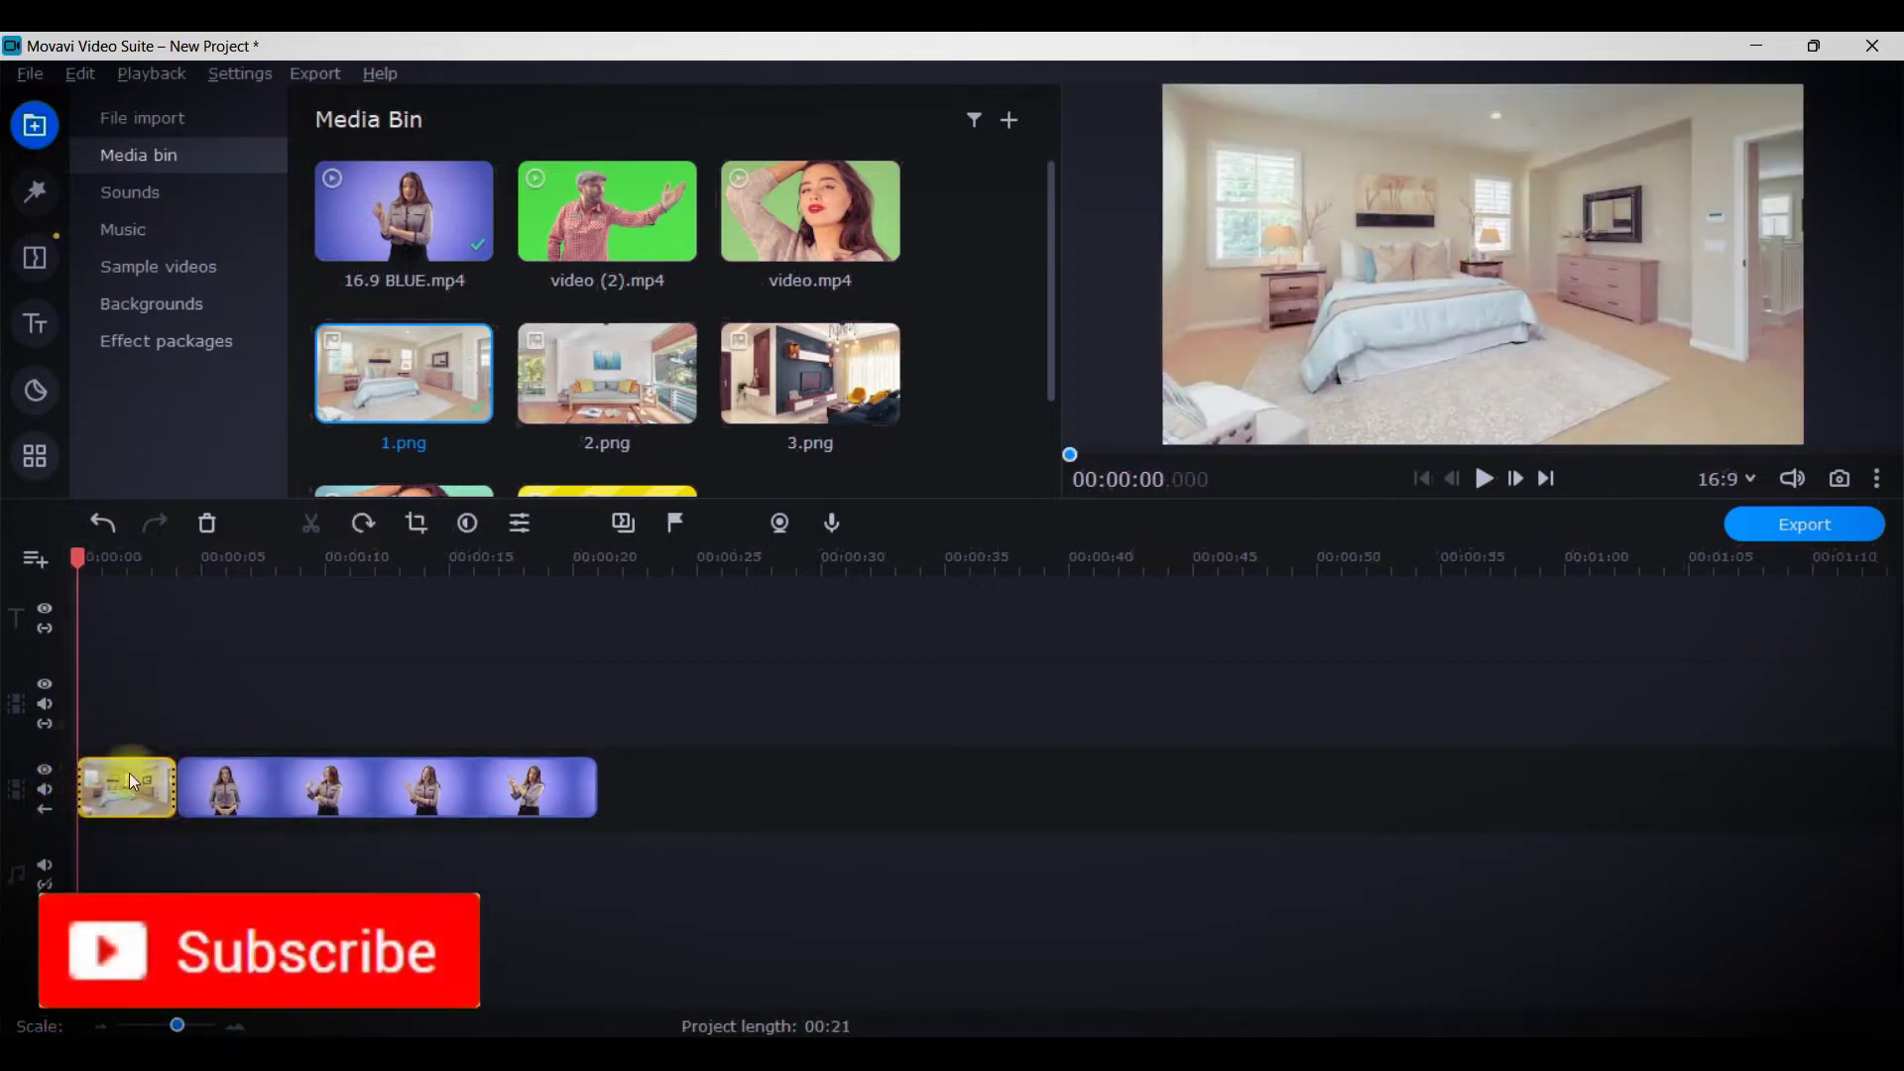
pyautogui.moveTo(327, 817); pyautogui.dragTo(234, 724)
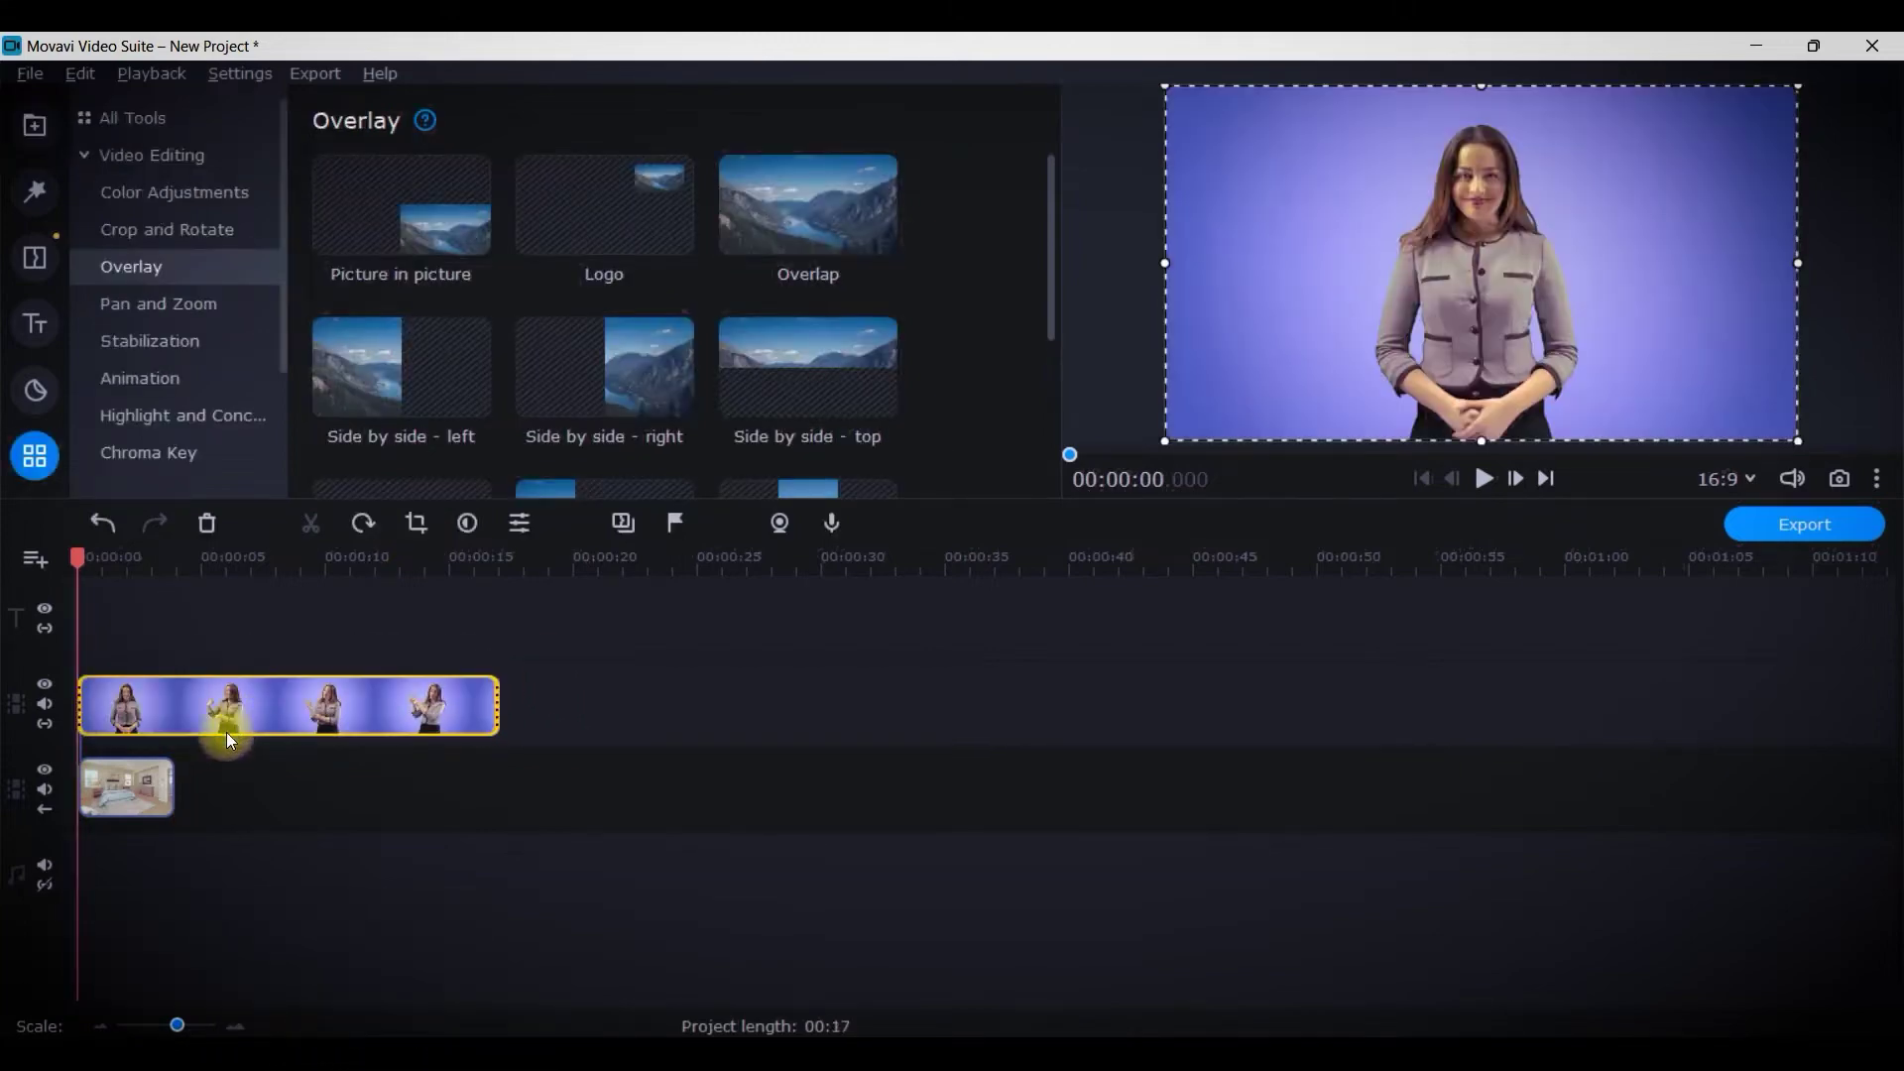
pyautogui.click(44, 561)
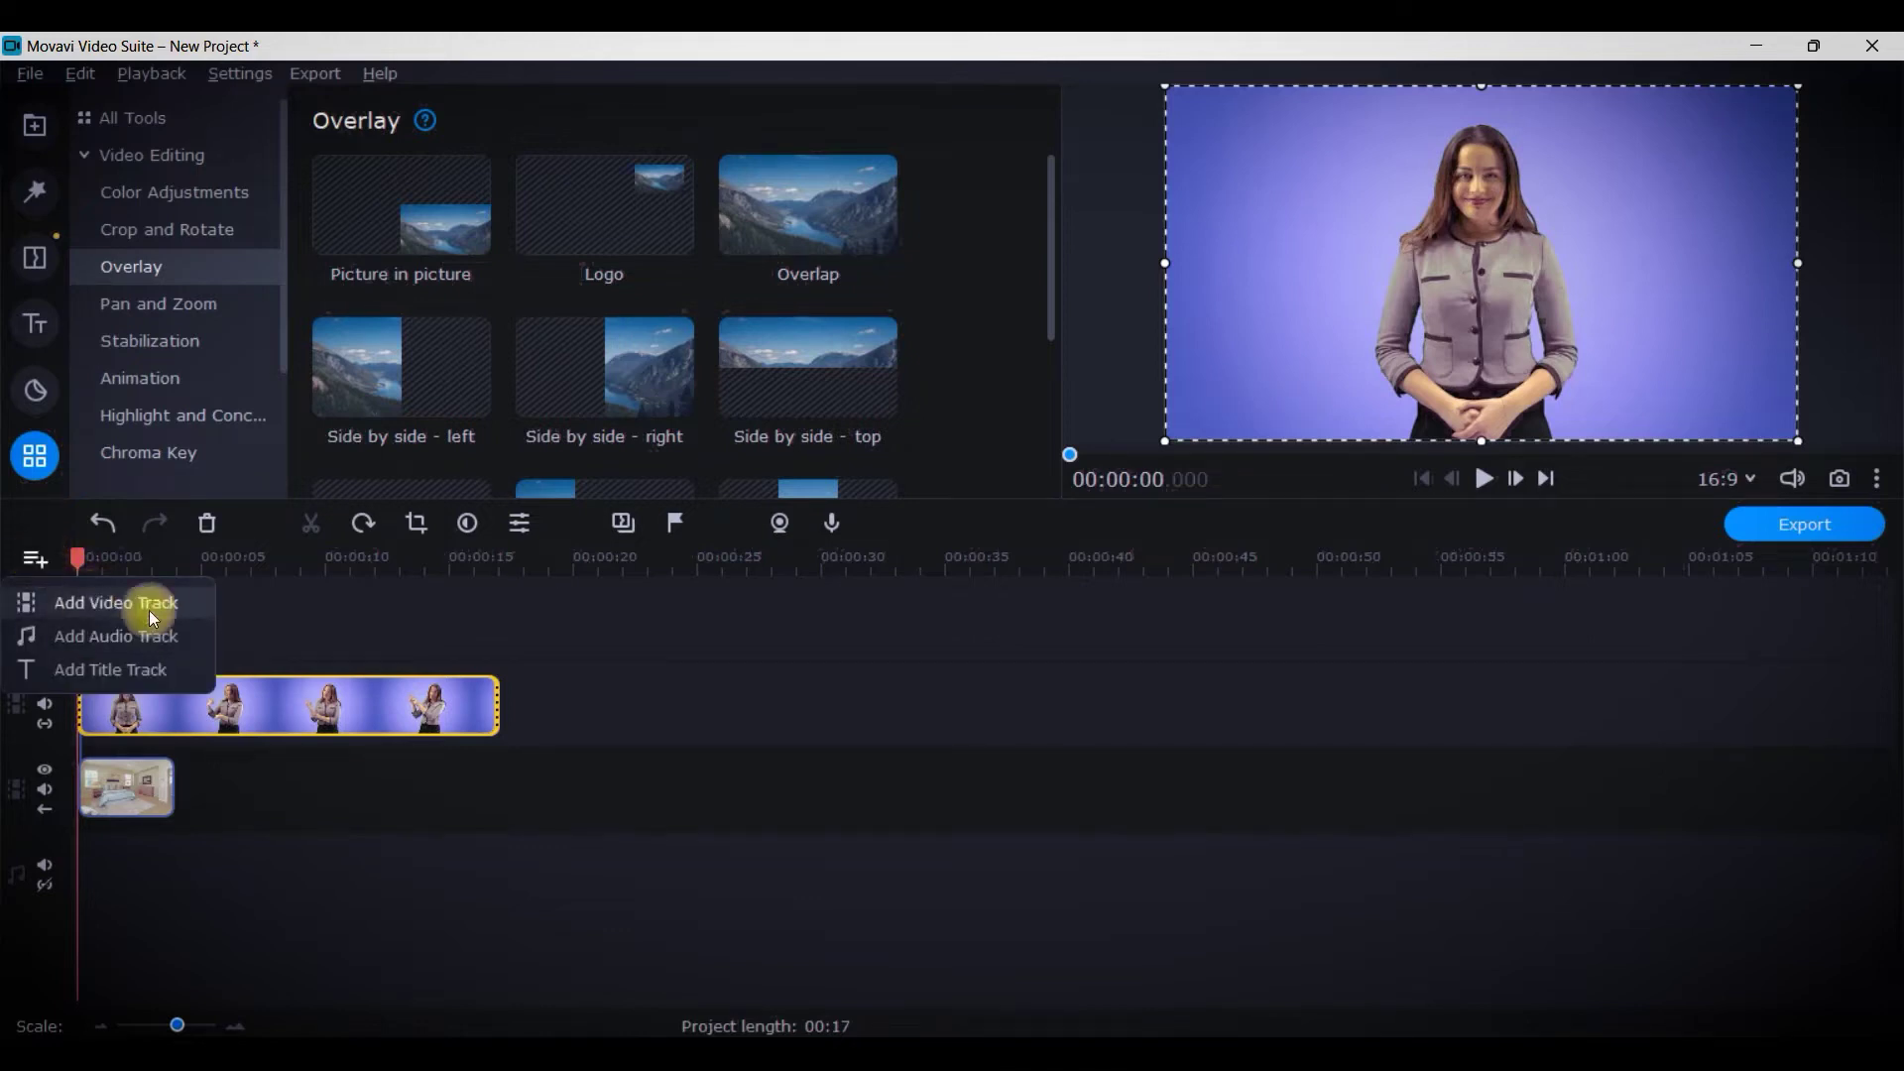
pyautogui.click(222, 623)
# Stretch the 1.png bedroom image to about 17 seconds to match the blue clip
pyautogui.click(122, 764)
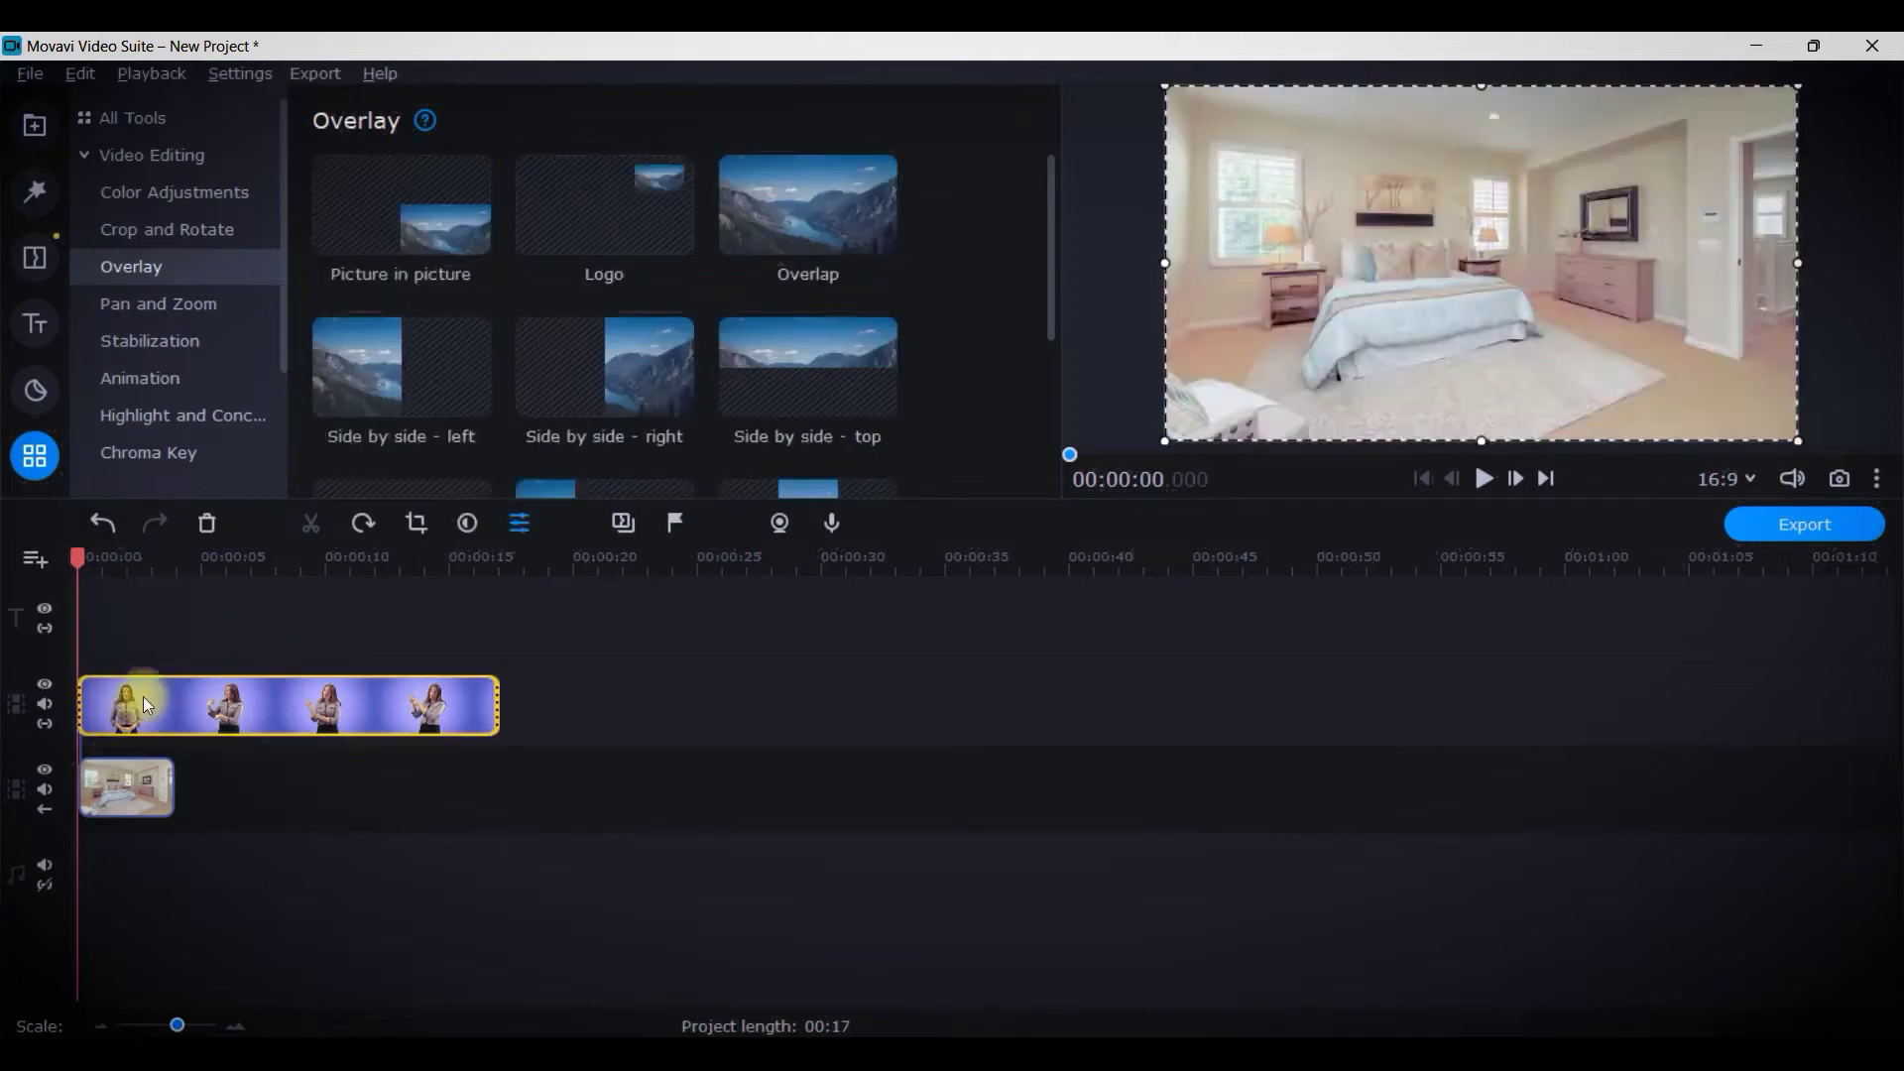
pyautogui.click(129, 765)
pyautogui.click(158, 689)
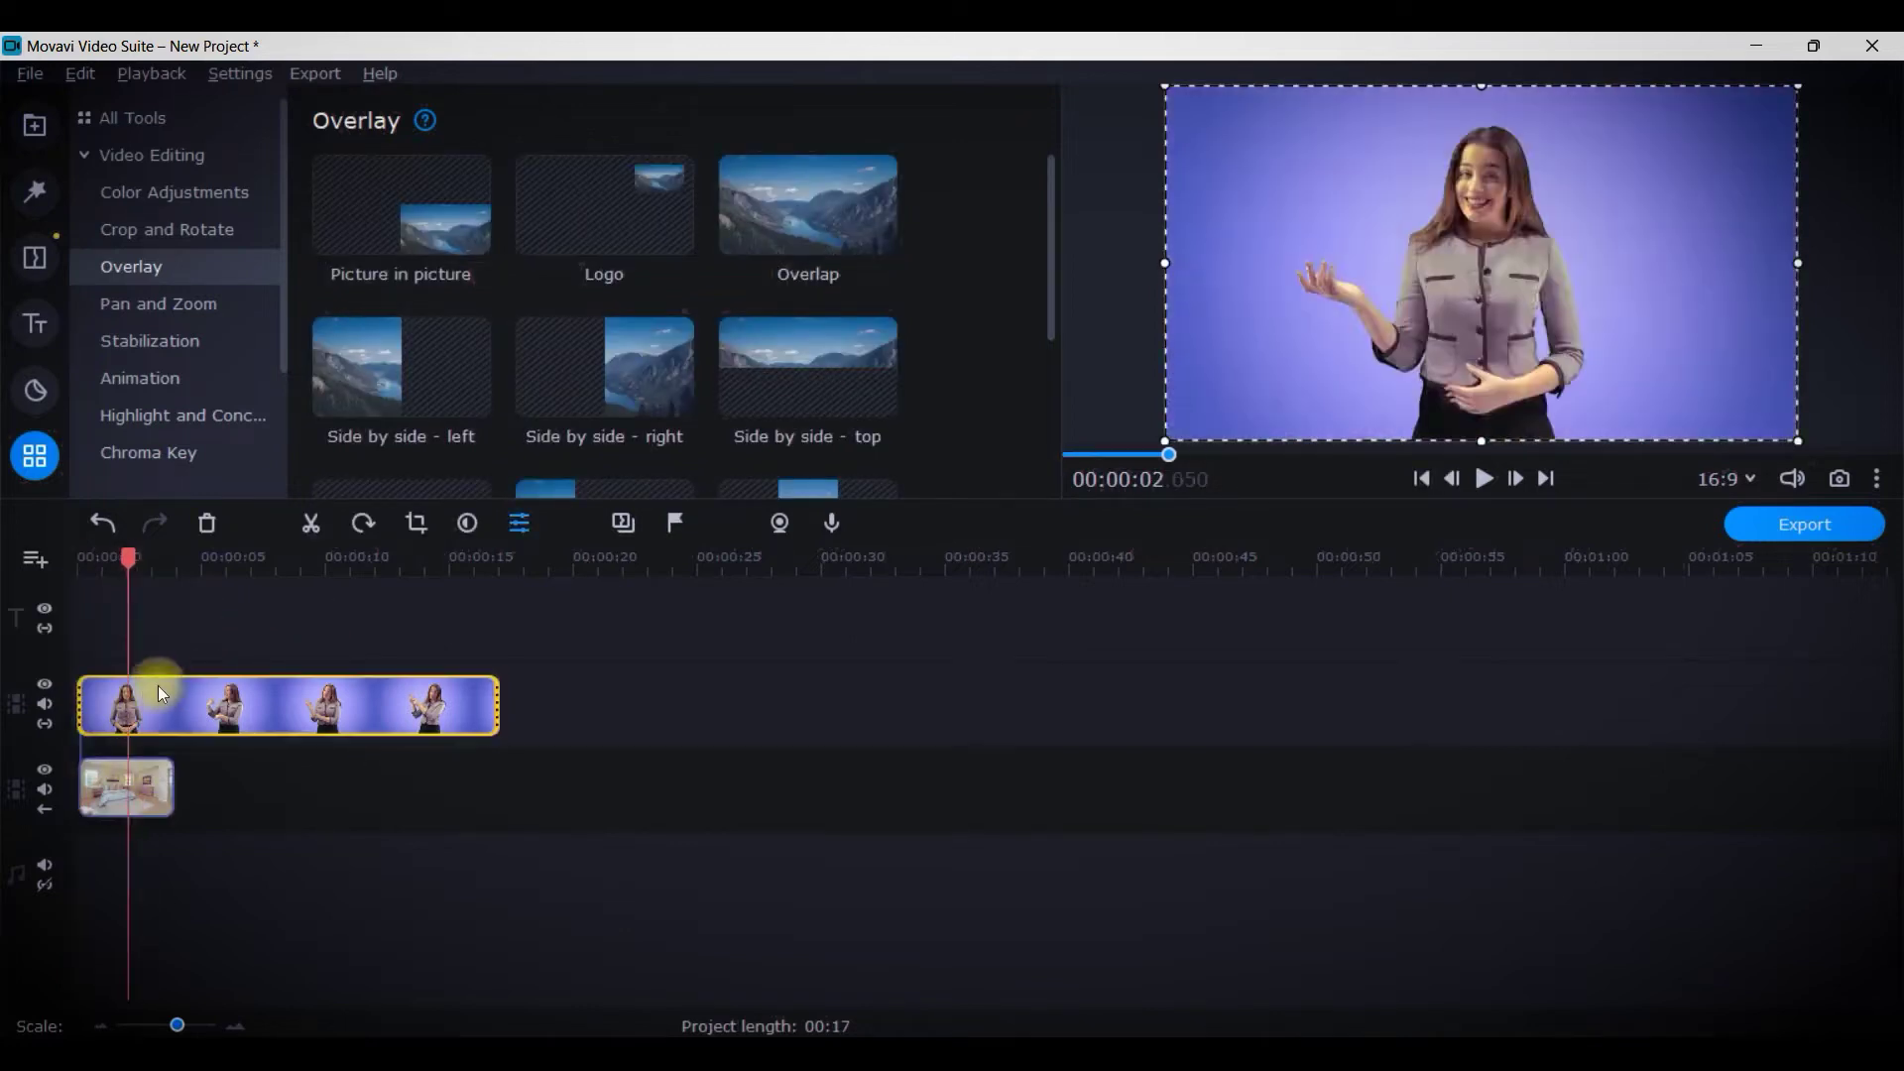
pyautogui.click(99, 768)
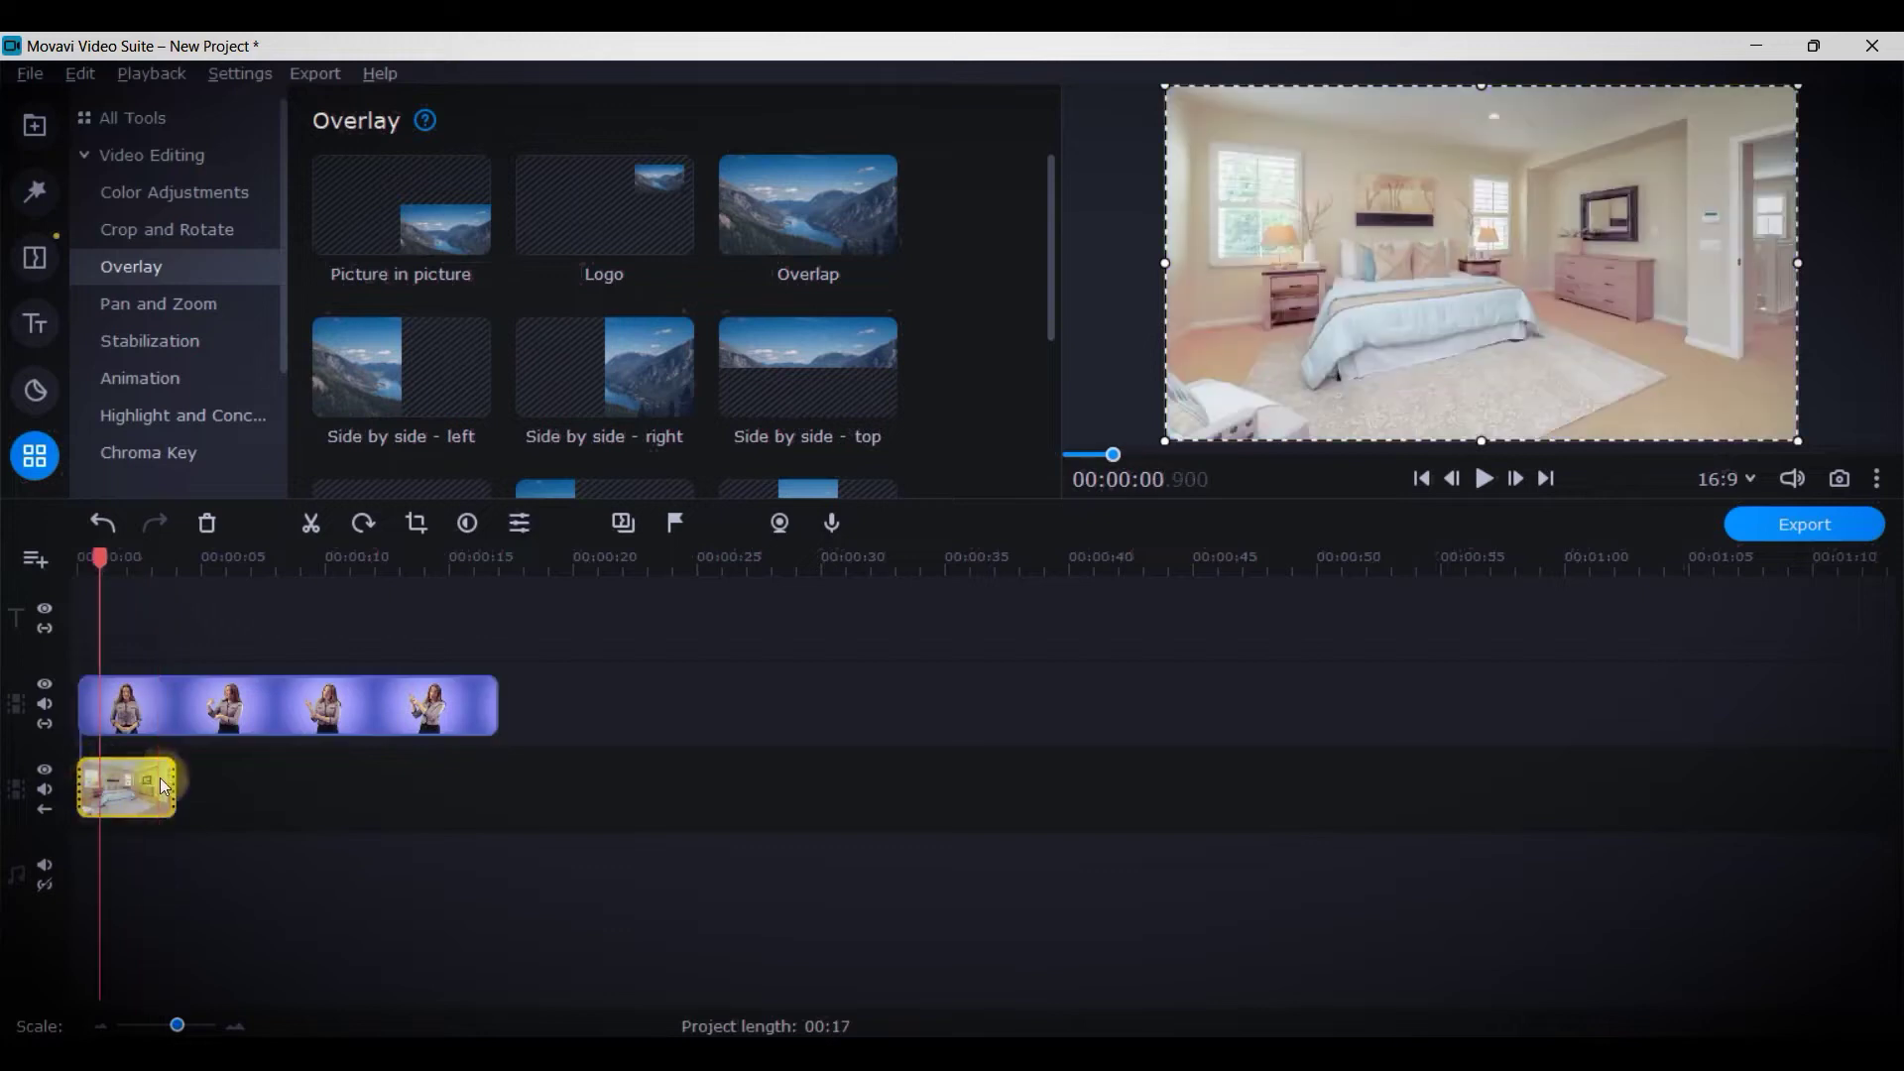
pyautogui.moveTo(173, 780); pyautogui.dragTo(495, 813)
pyautogui.click(232, 717)
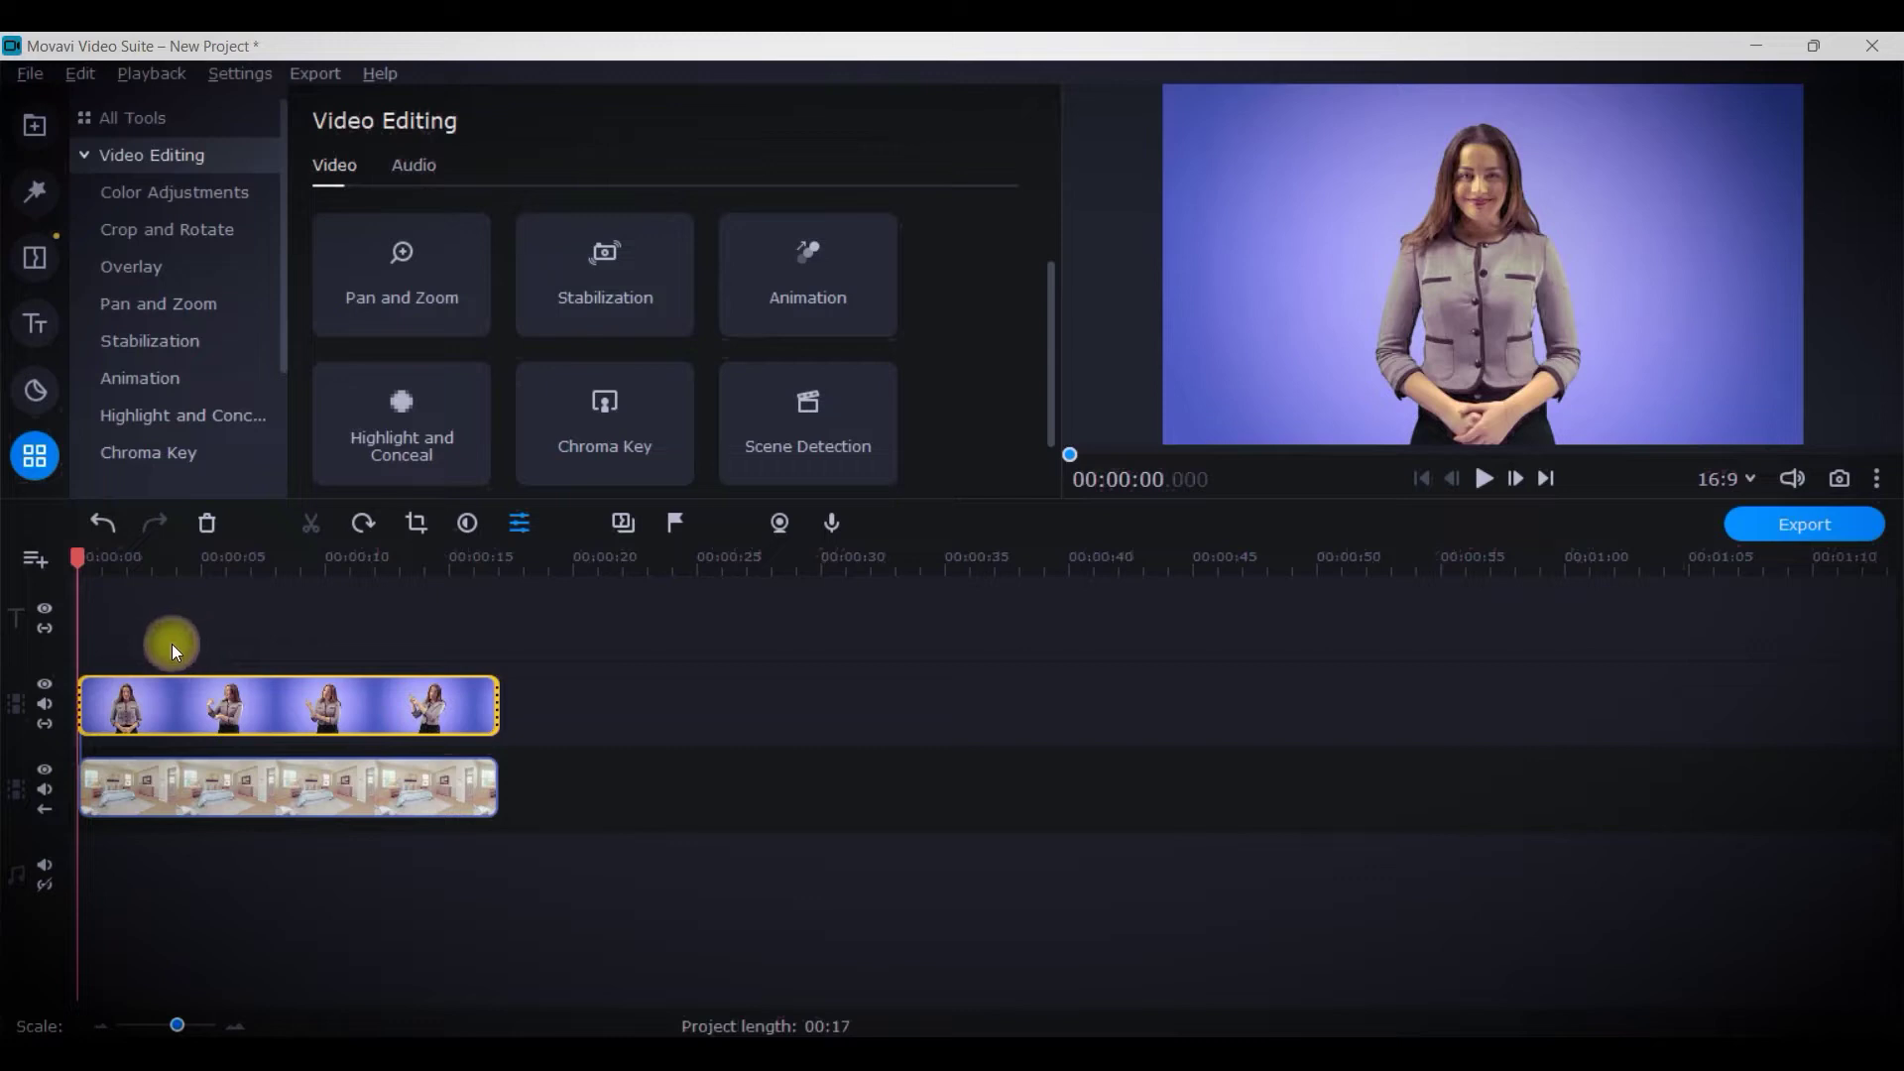
pyautogui.click(137, 692)
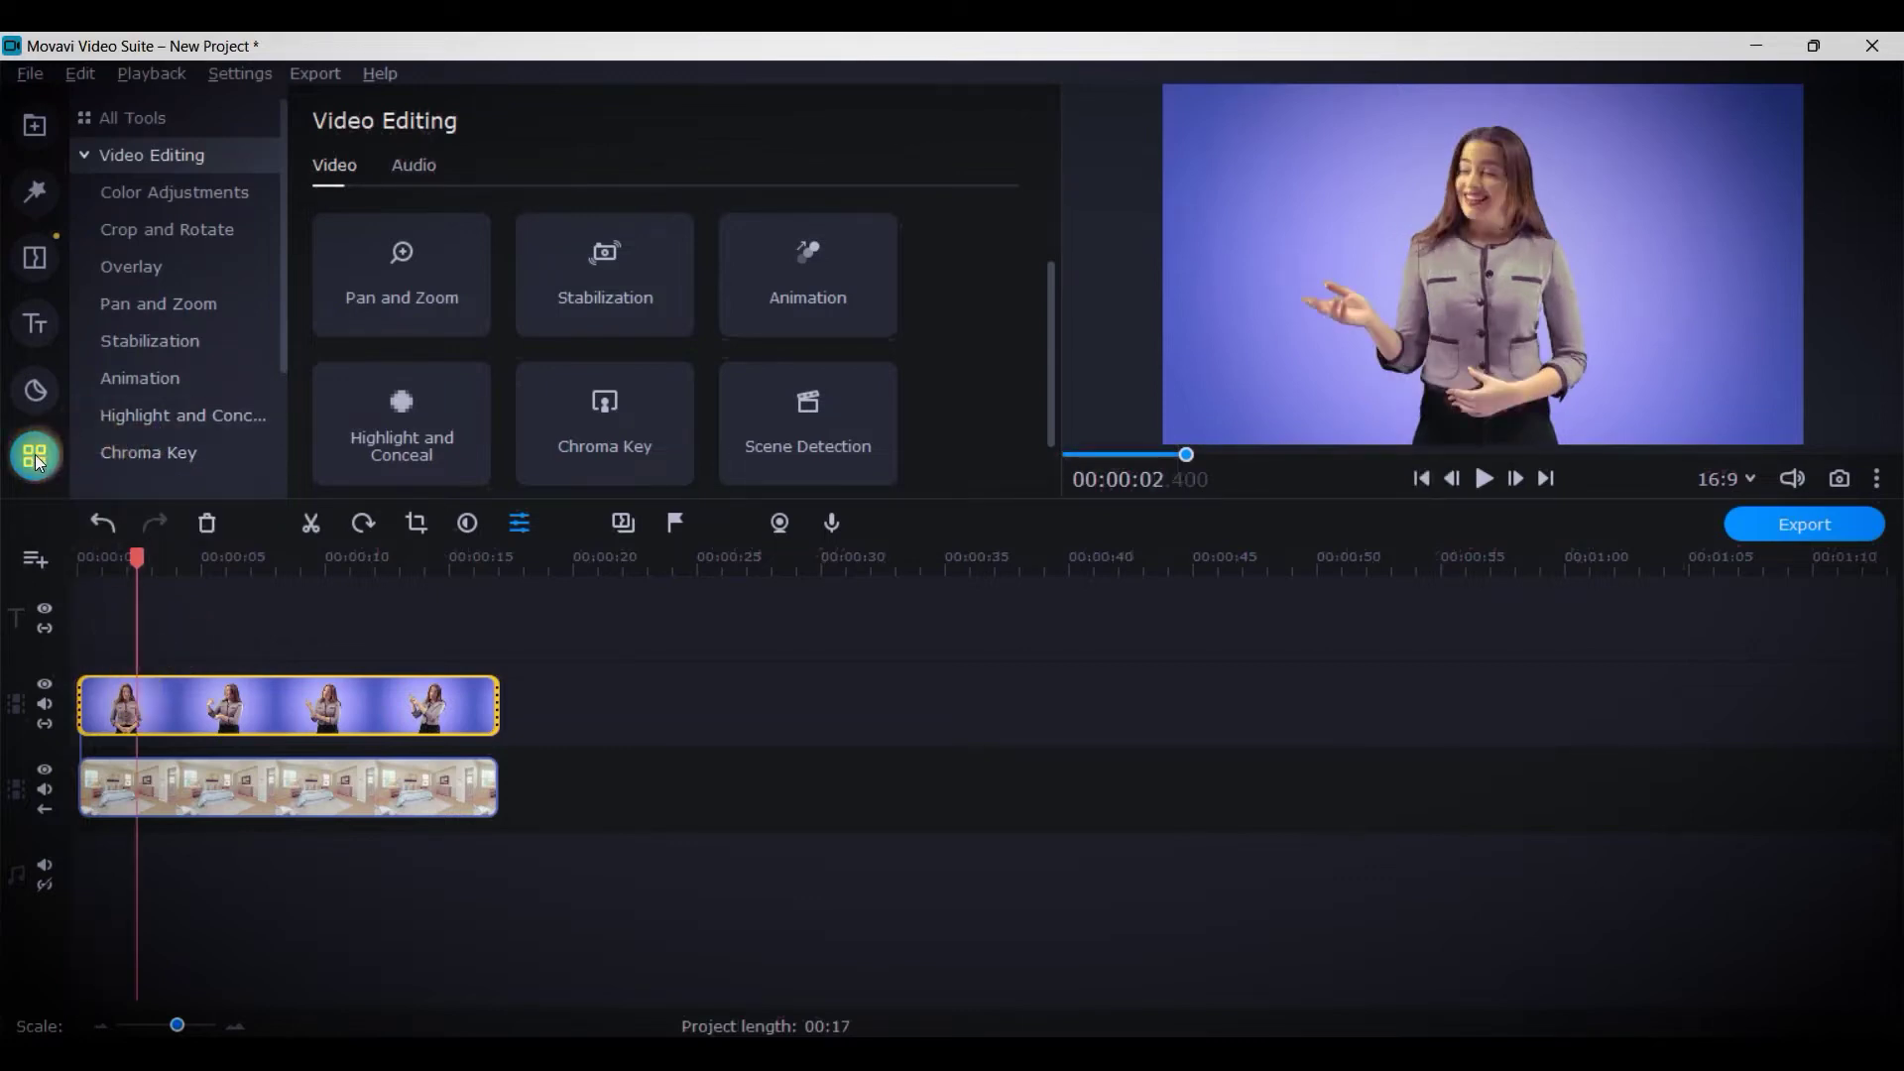
# Open Chroma Key for the blue clip from the Video Editing tools list
pyautogui.click(100, 158)
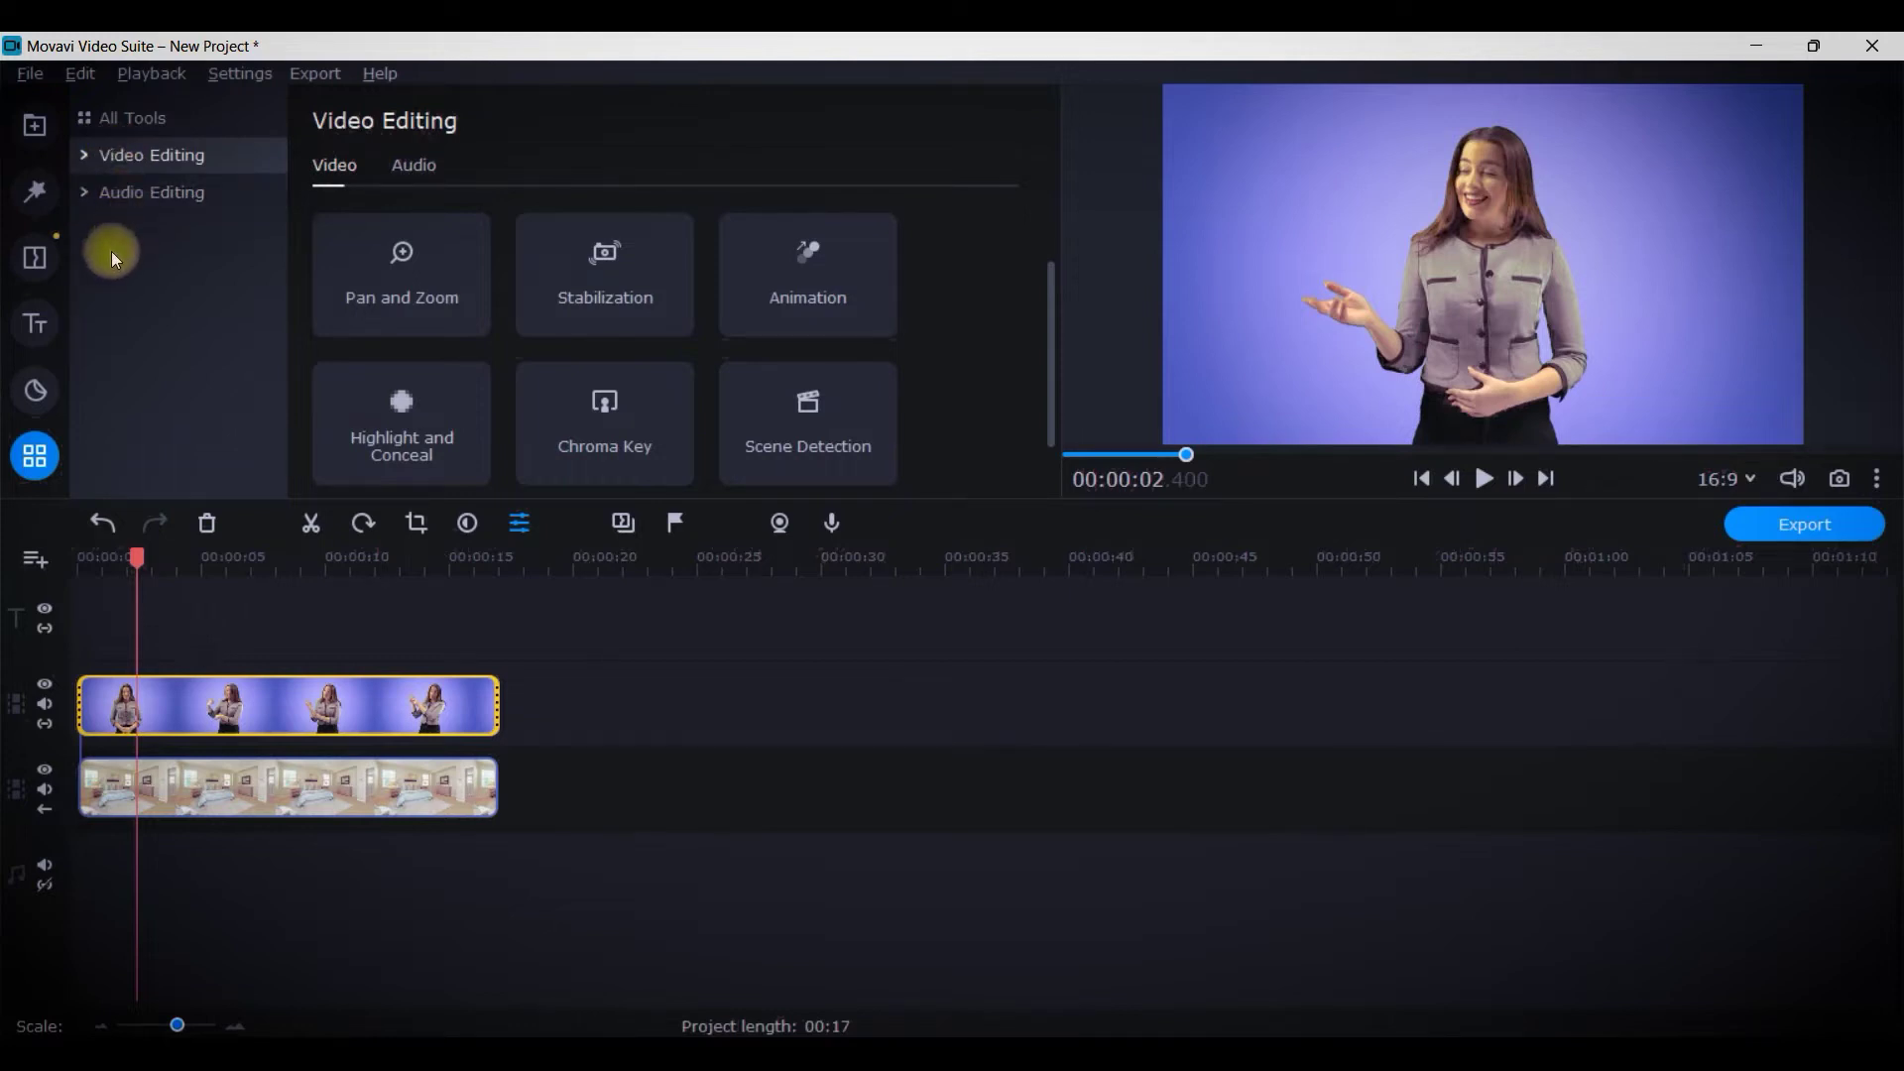
pyautogui.click(84, 159)
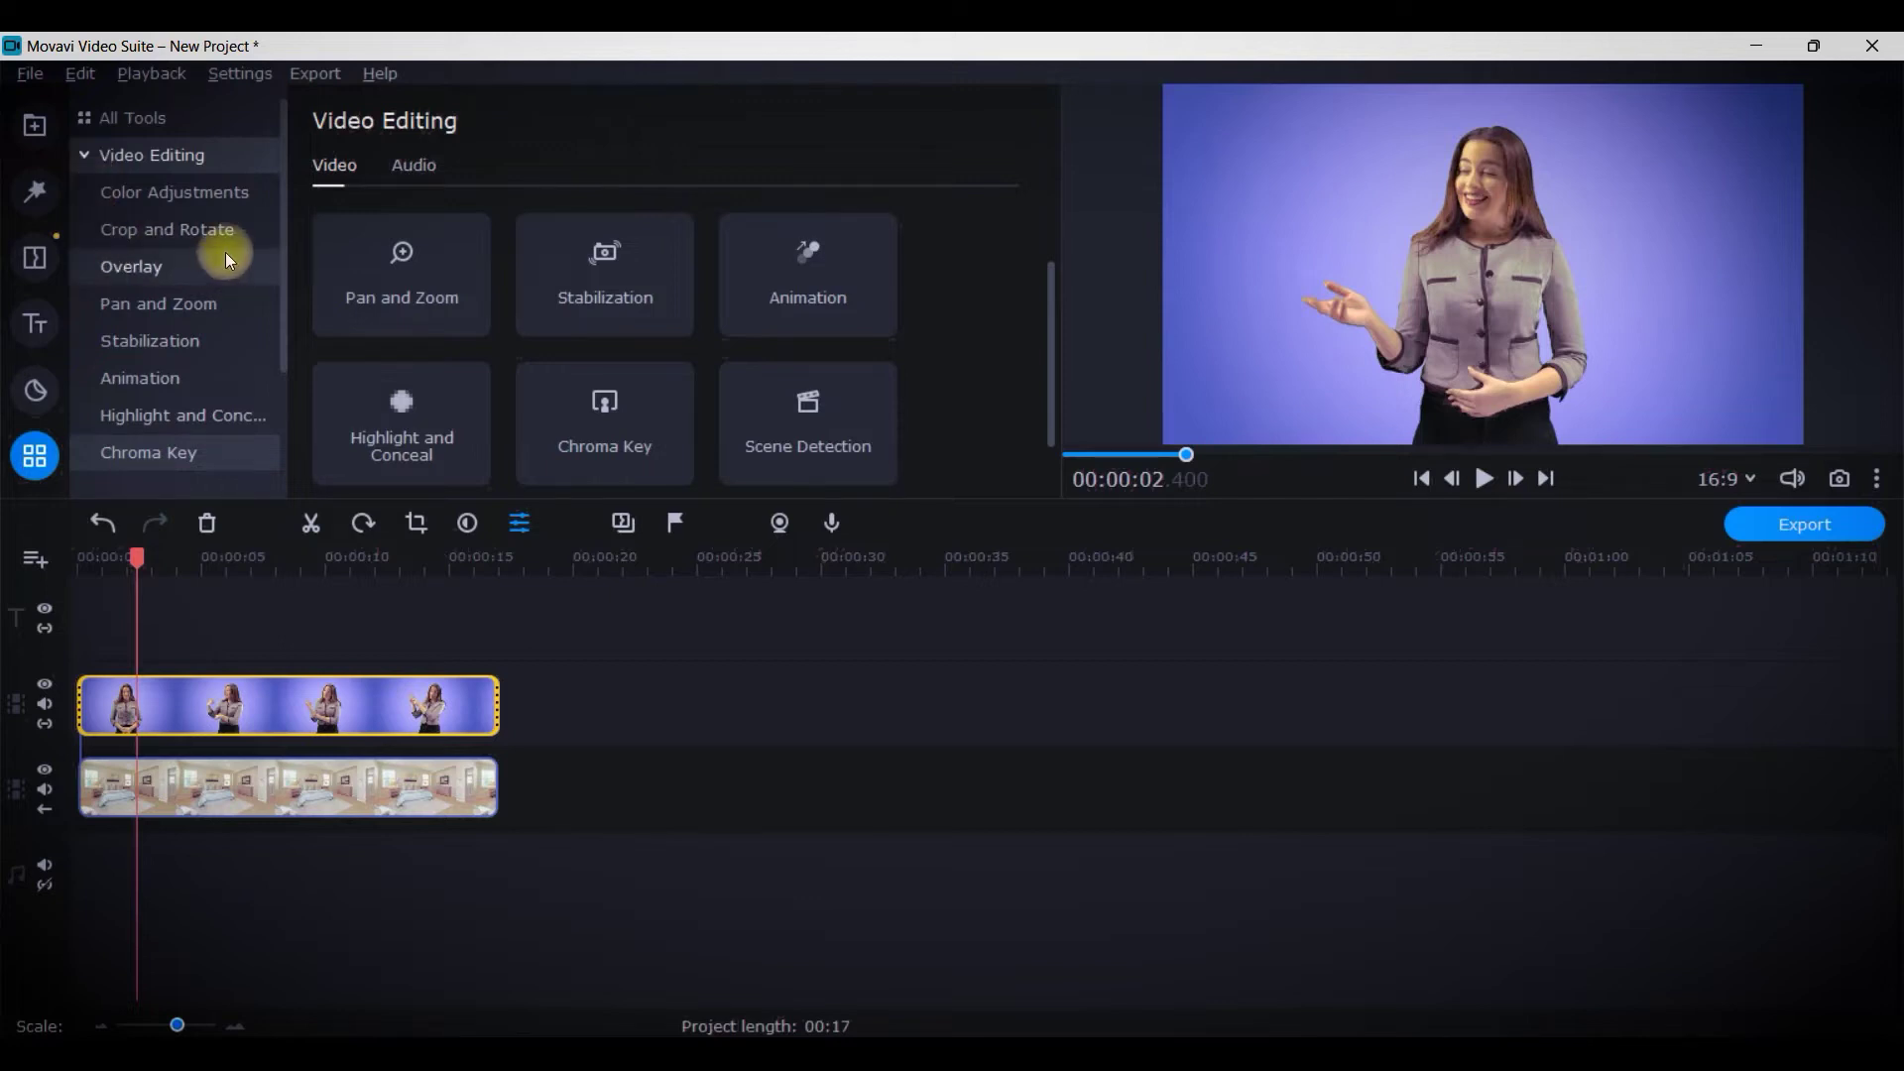
pyautogui.scroll(-2, 167, 476)
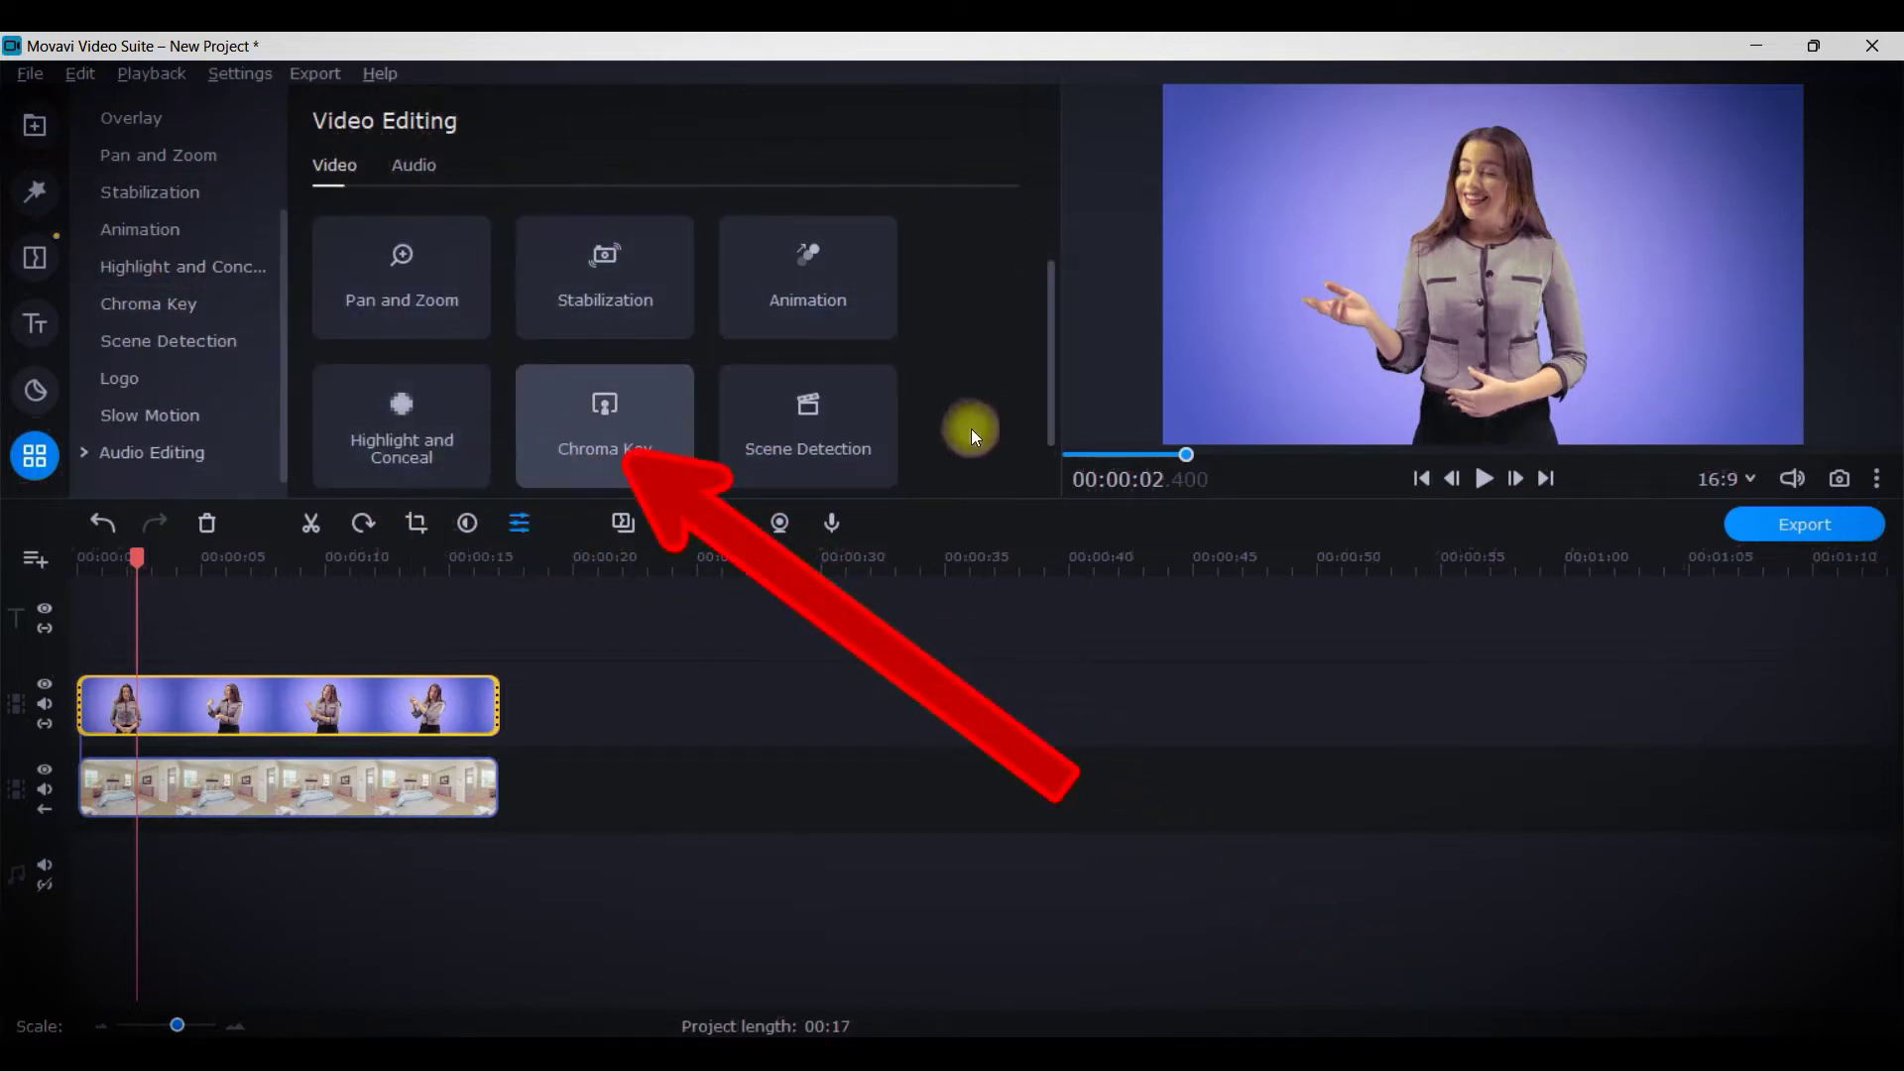
pyautogui.click(617, 427)
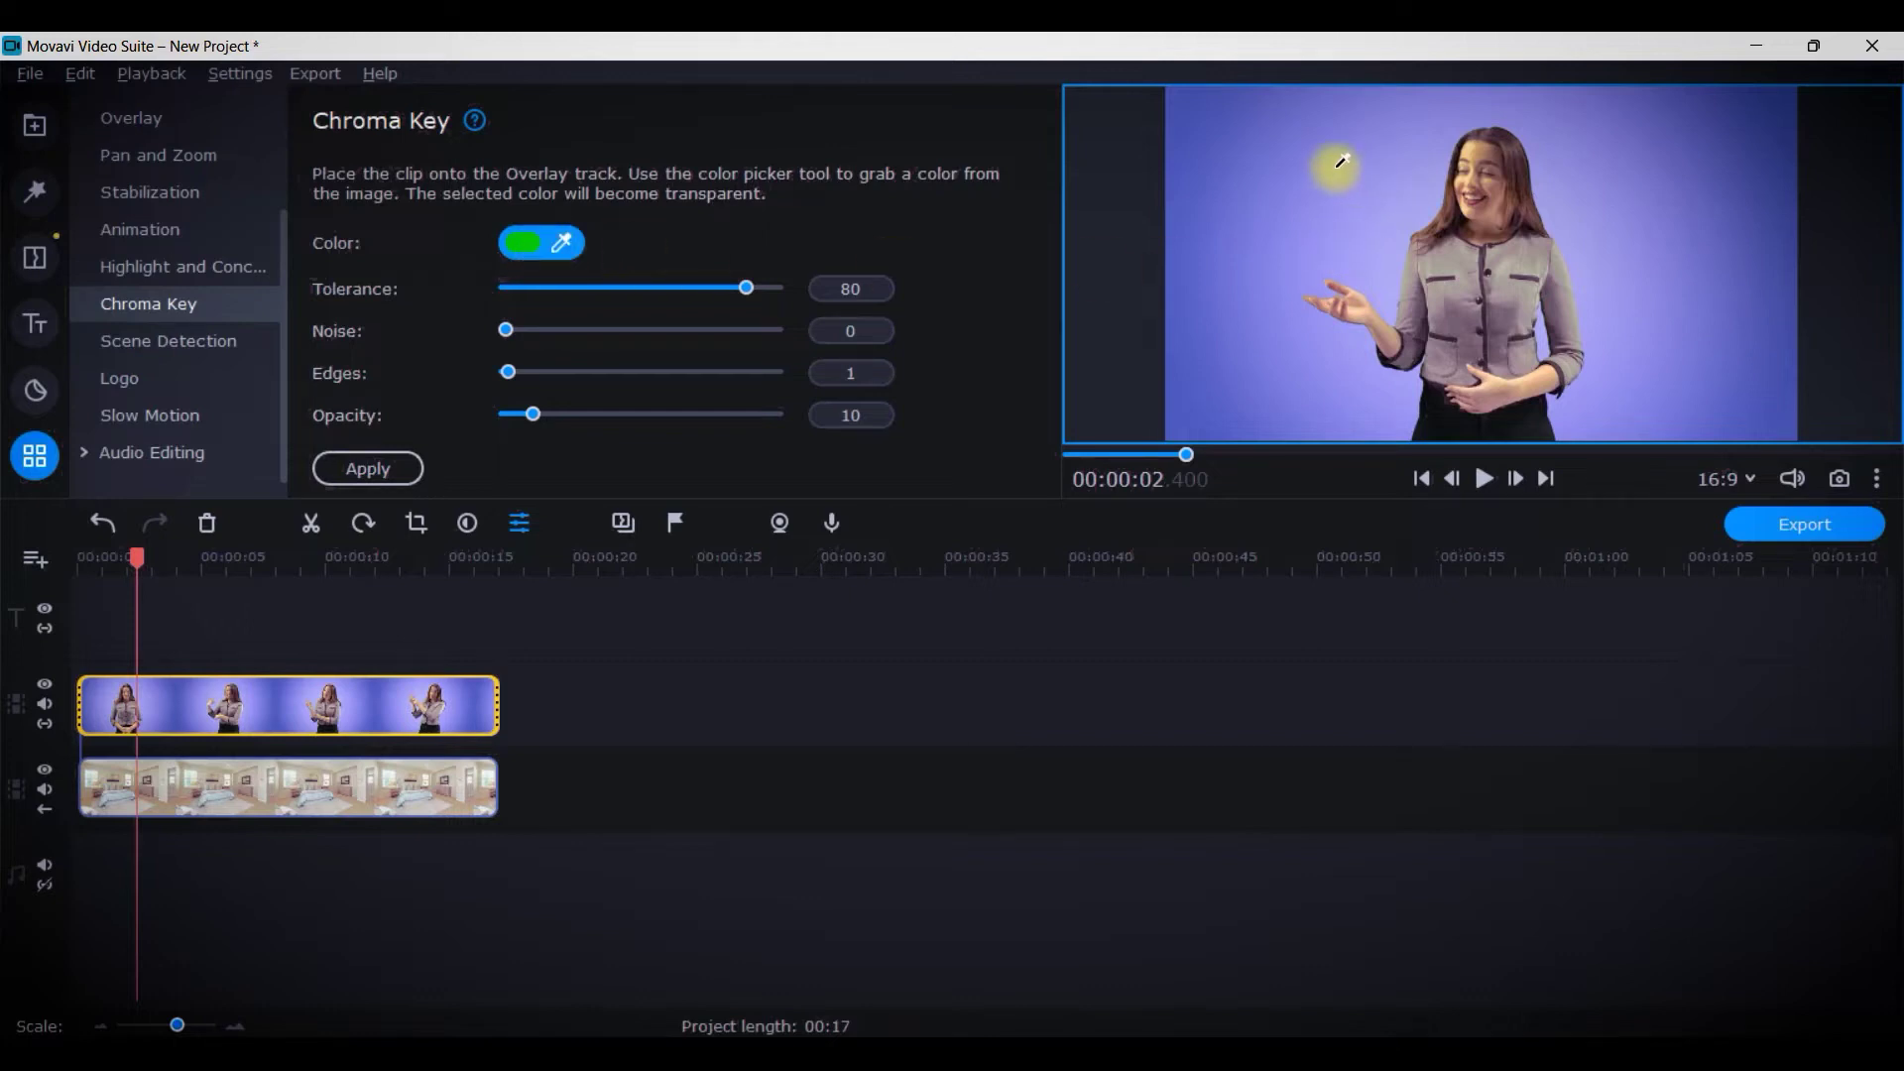
# Pick the blue backdrop as the key colour and rewind the playhead to the start
pyautogui.click(1658, 145)
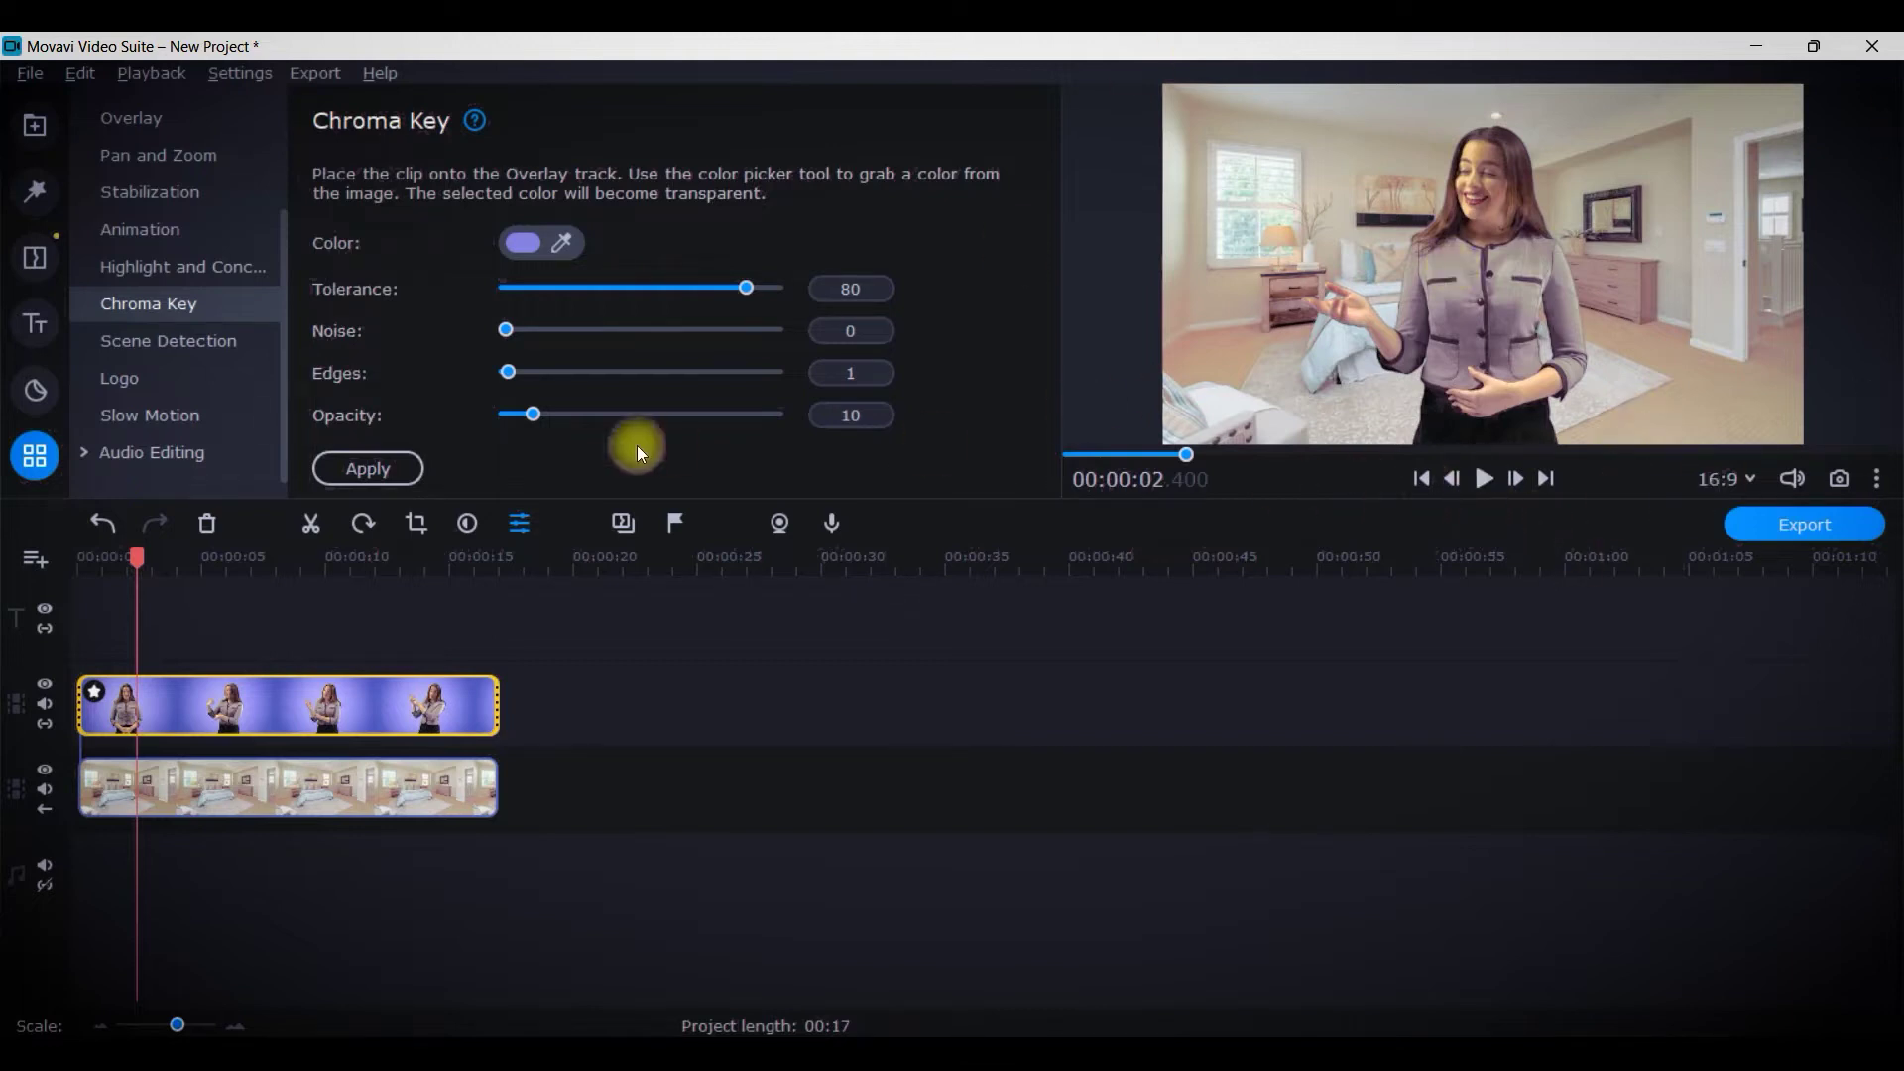
pyautogui.moveTo(136, 557); pyautogui.dragTo(22, 558)
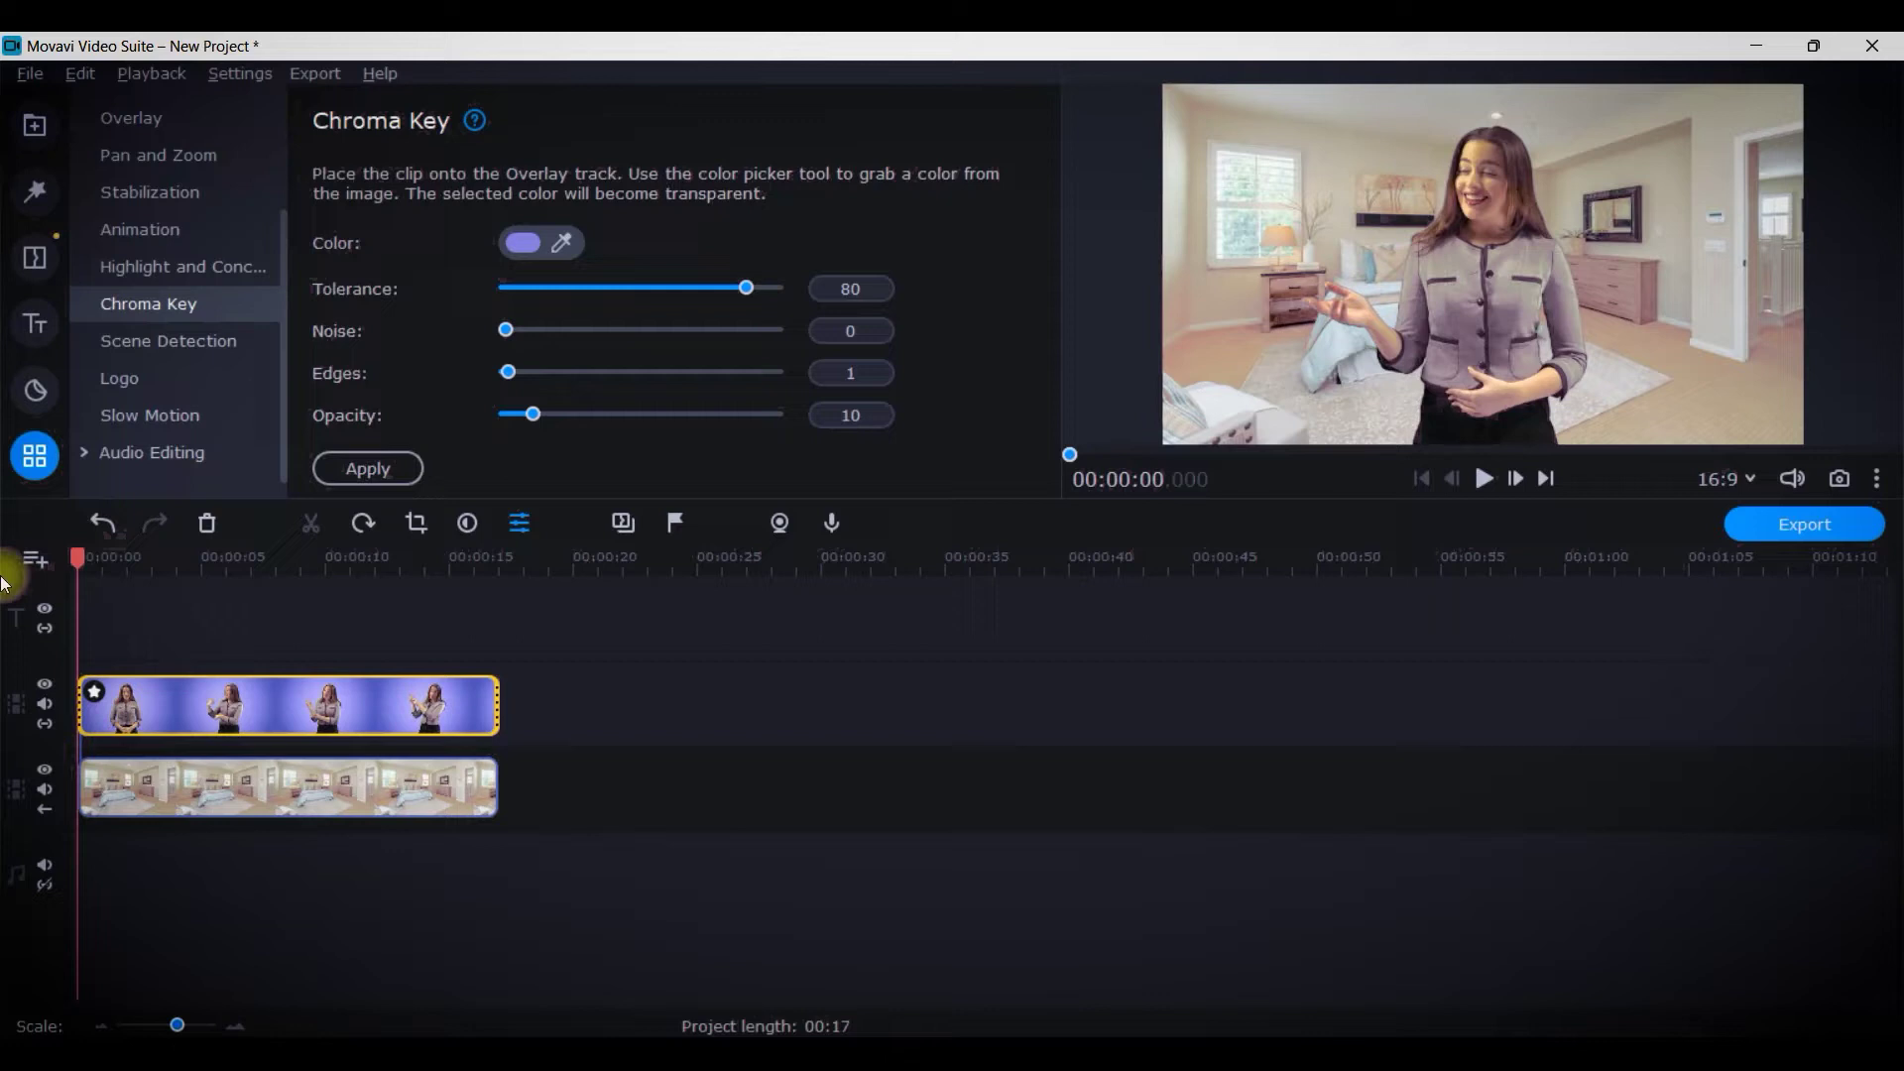
pyautogui.click(1878, 480)
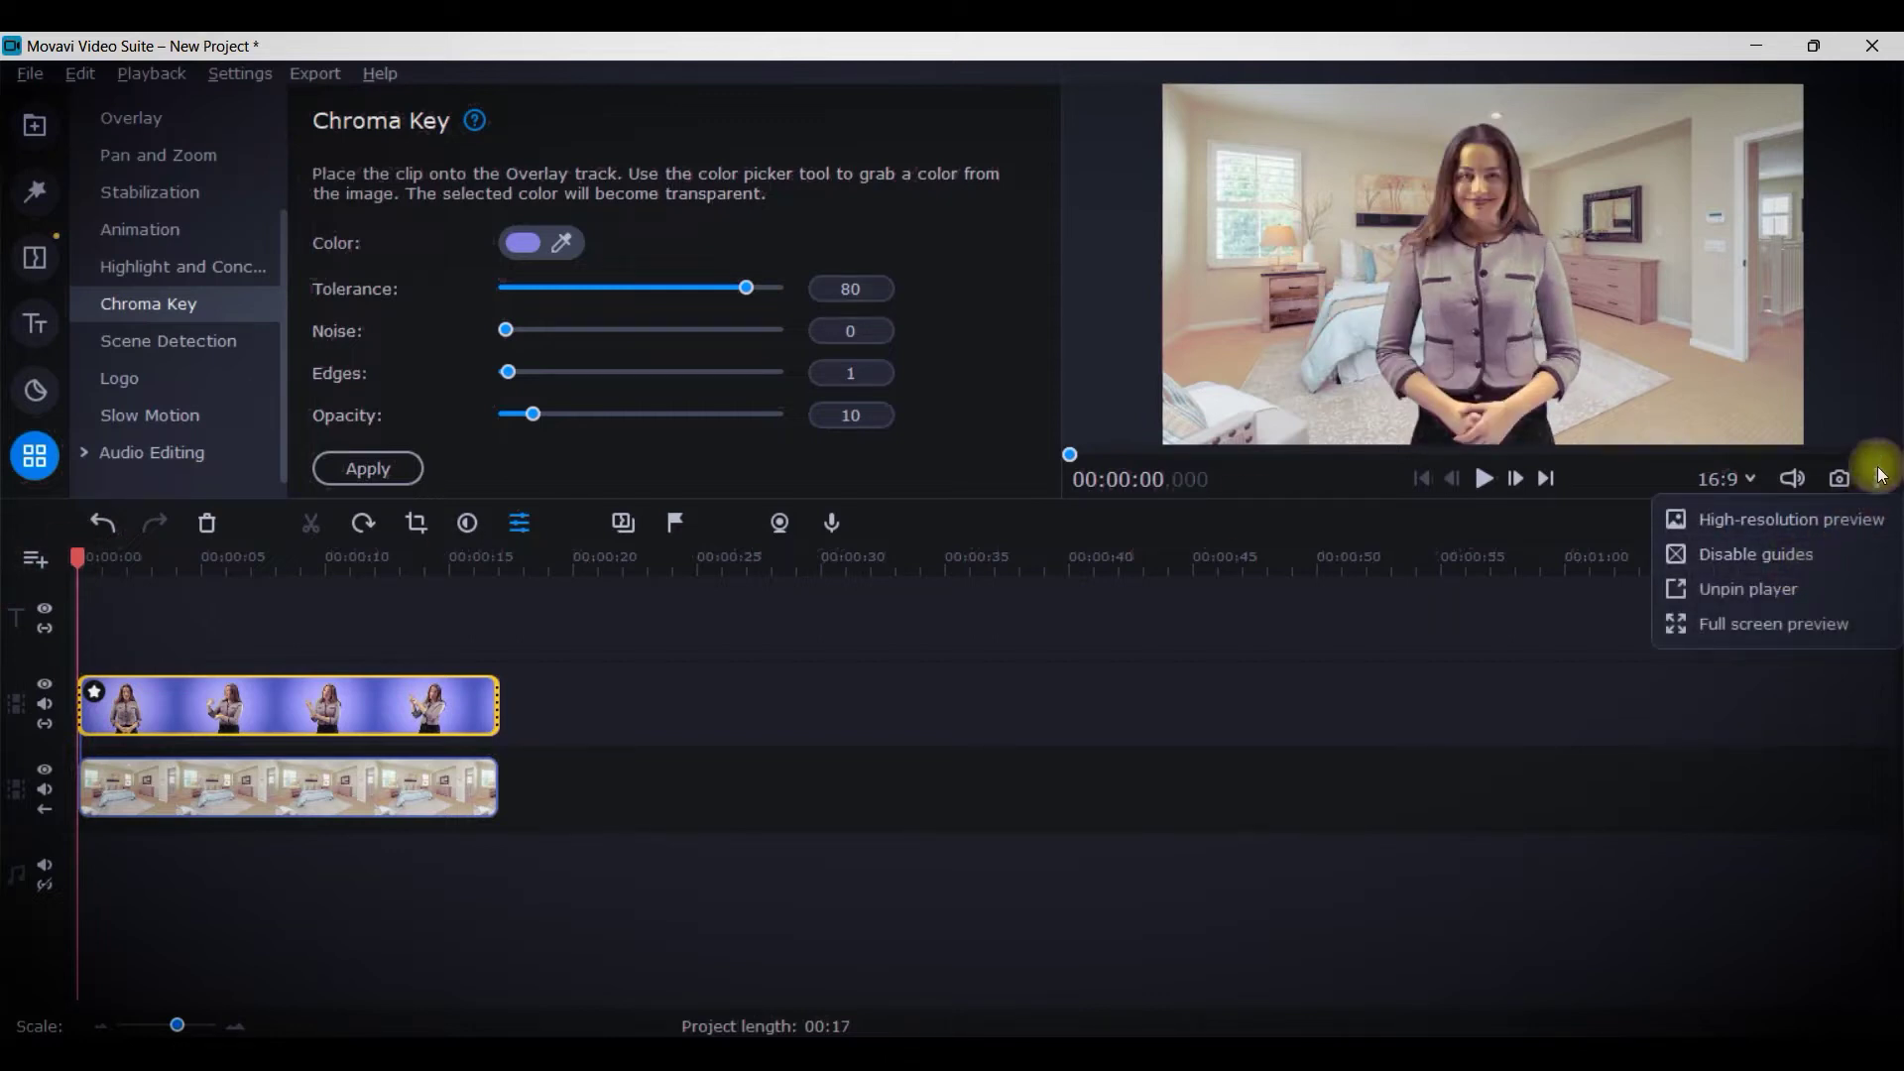
pyautogui.click(1718, 589)
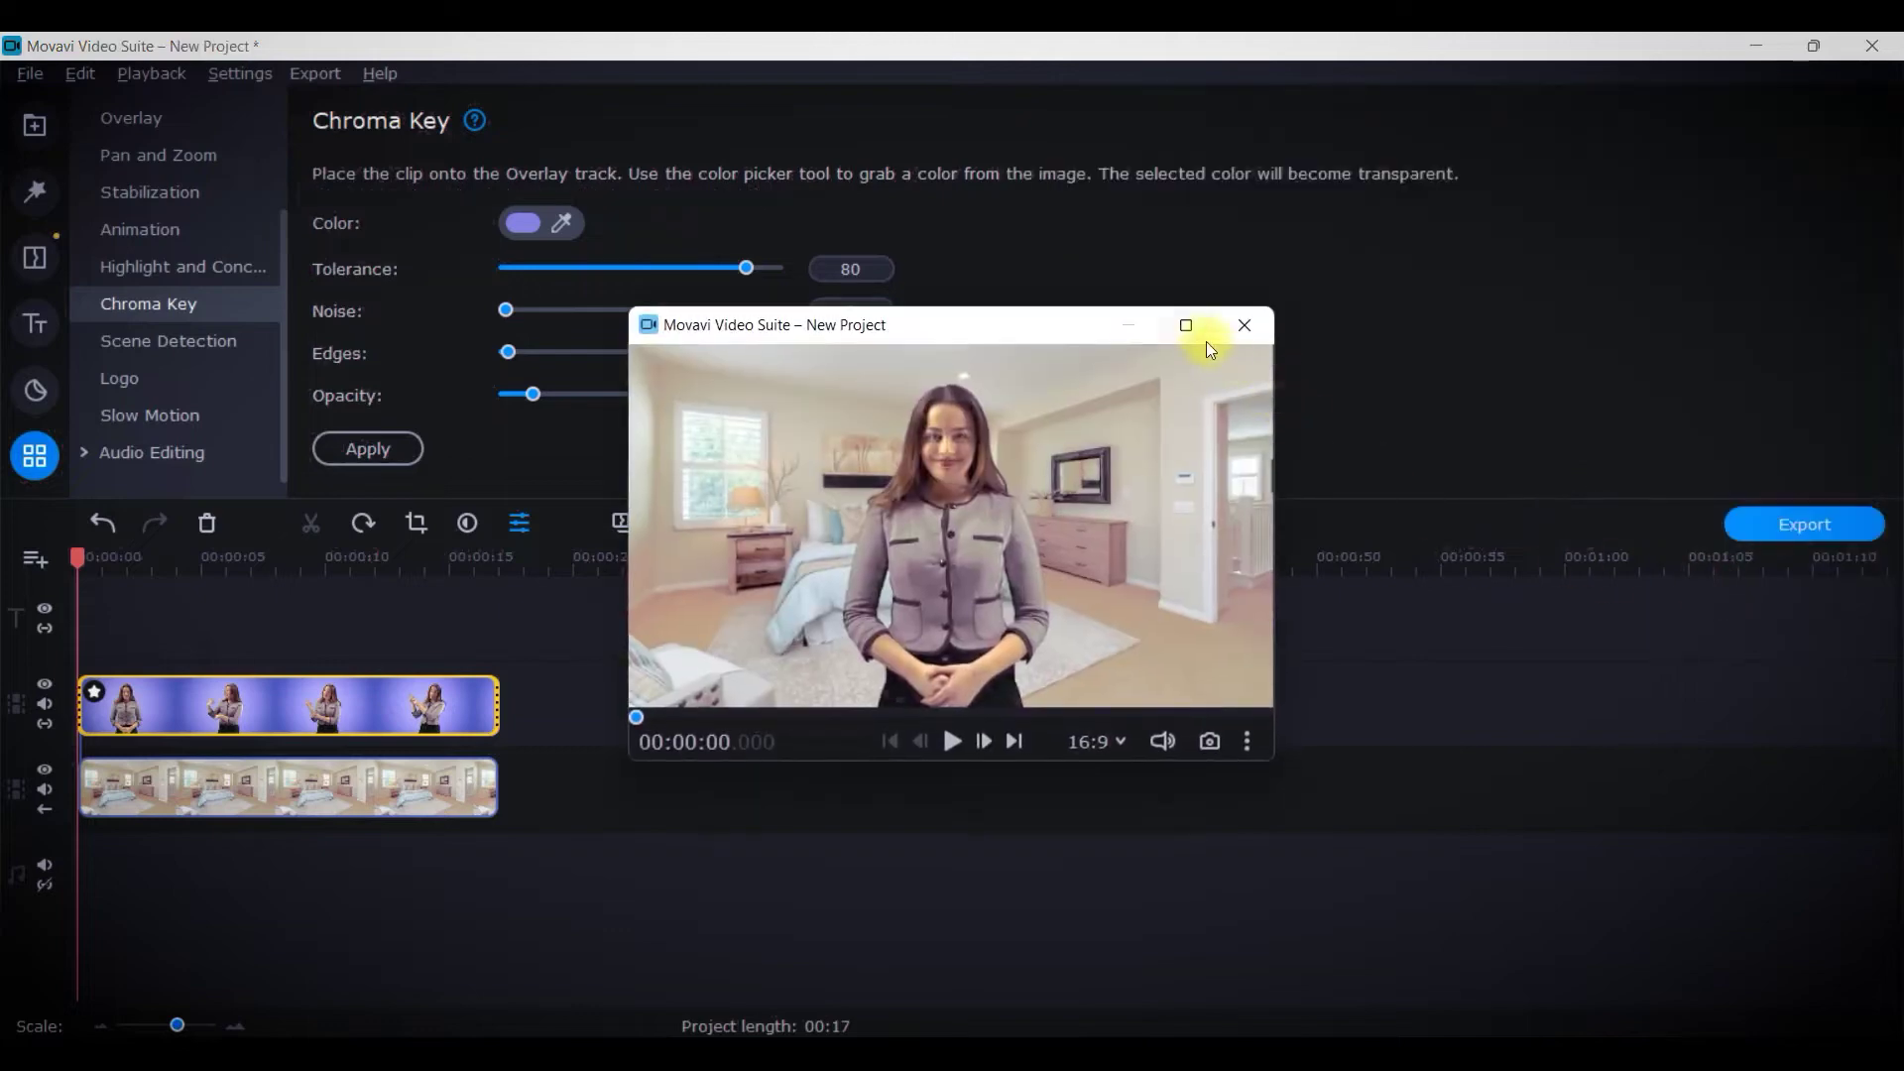
pyautogui.click(1184, 326)
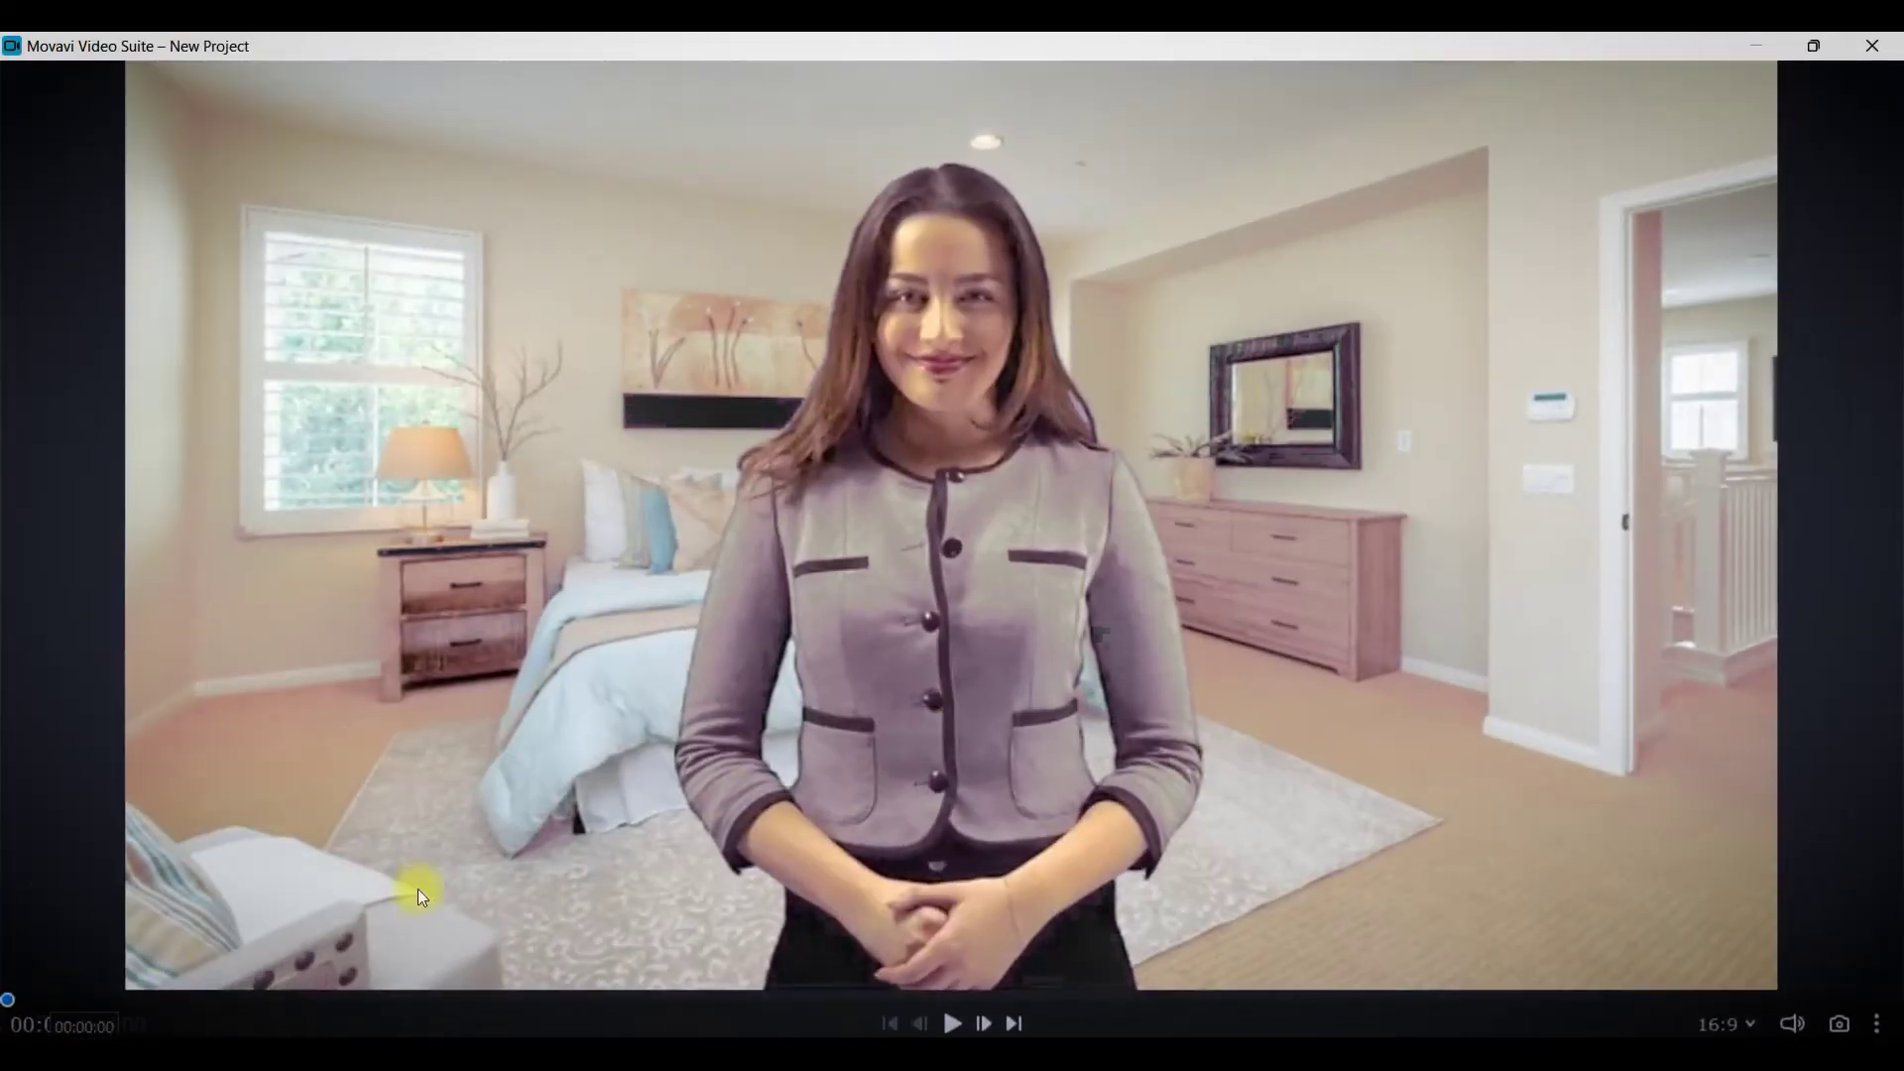
pyautogui.click(952, 1023)
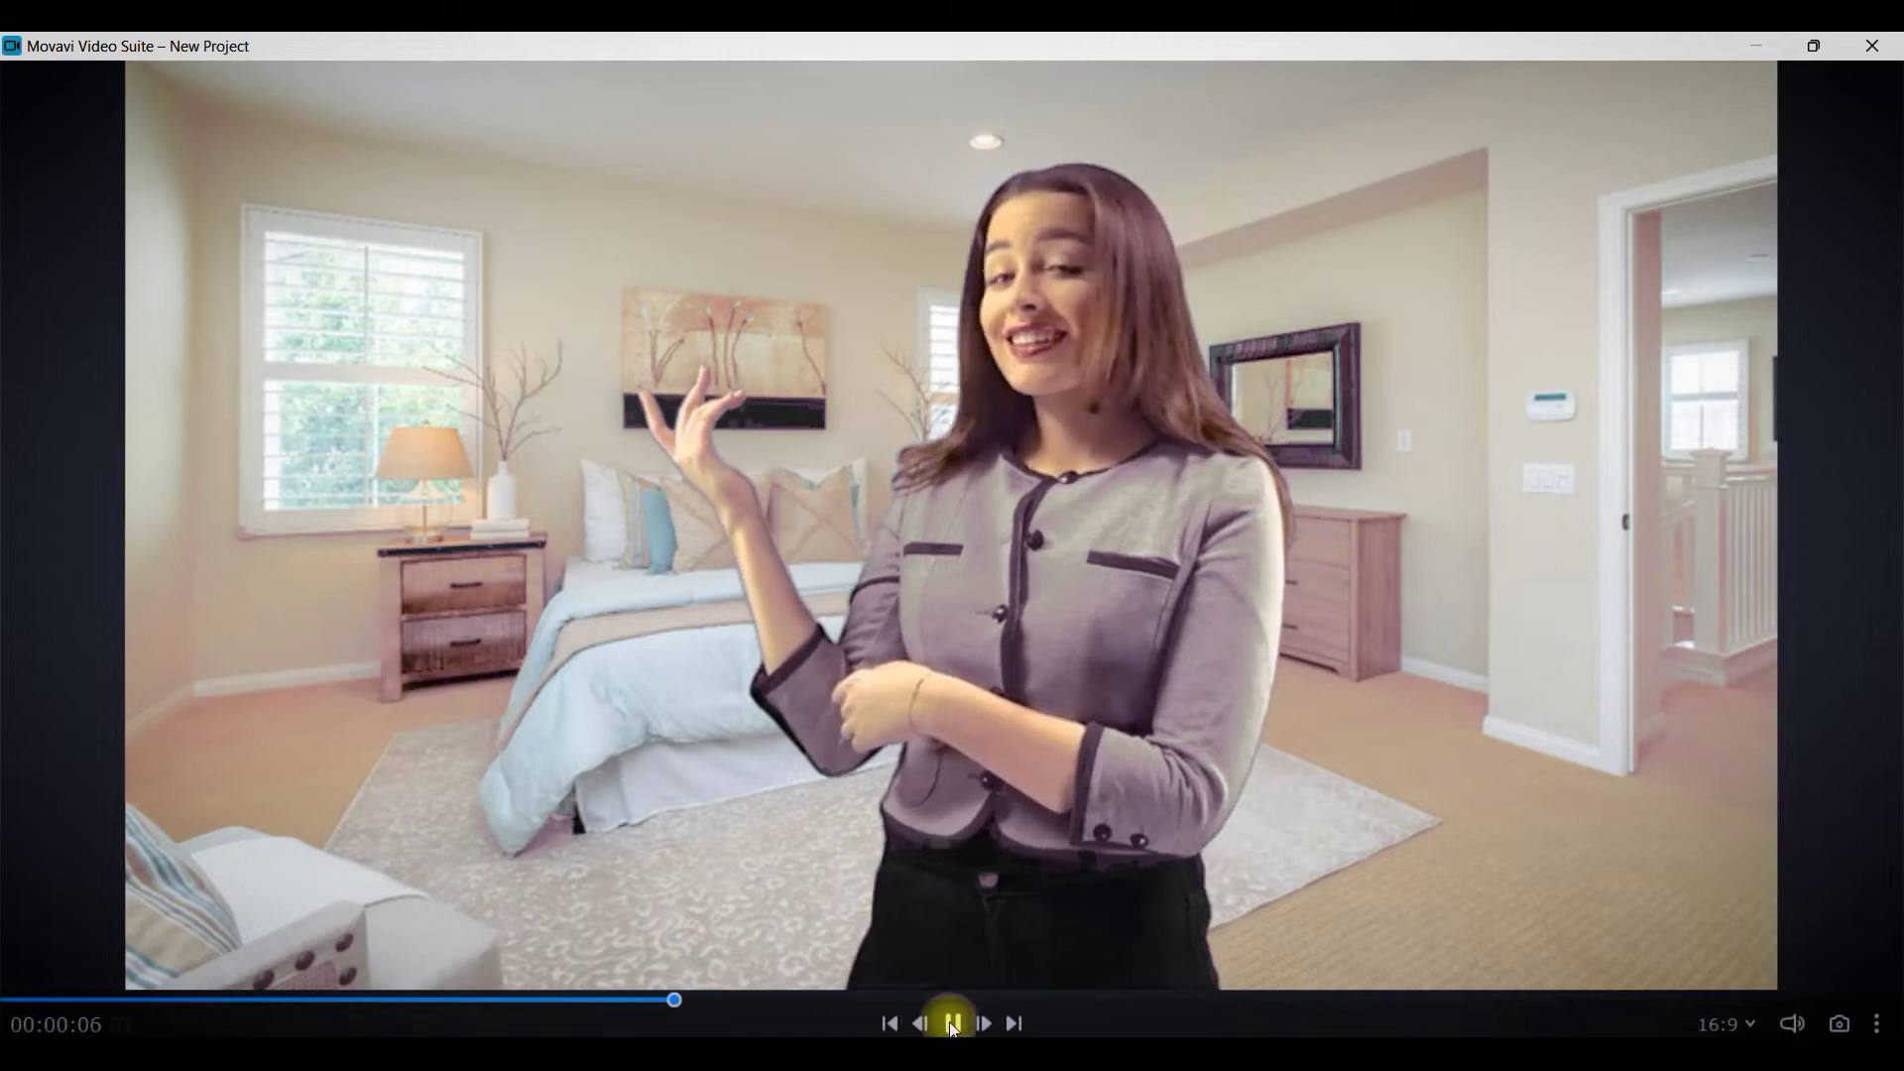
pyautogui.click(952, 1024)
pyautogui.press('Escape')
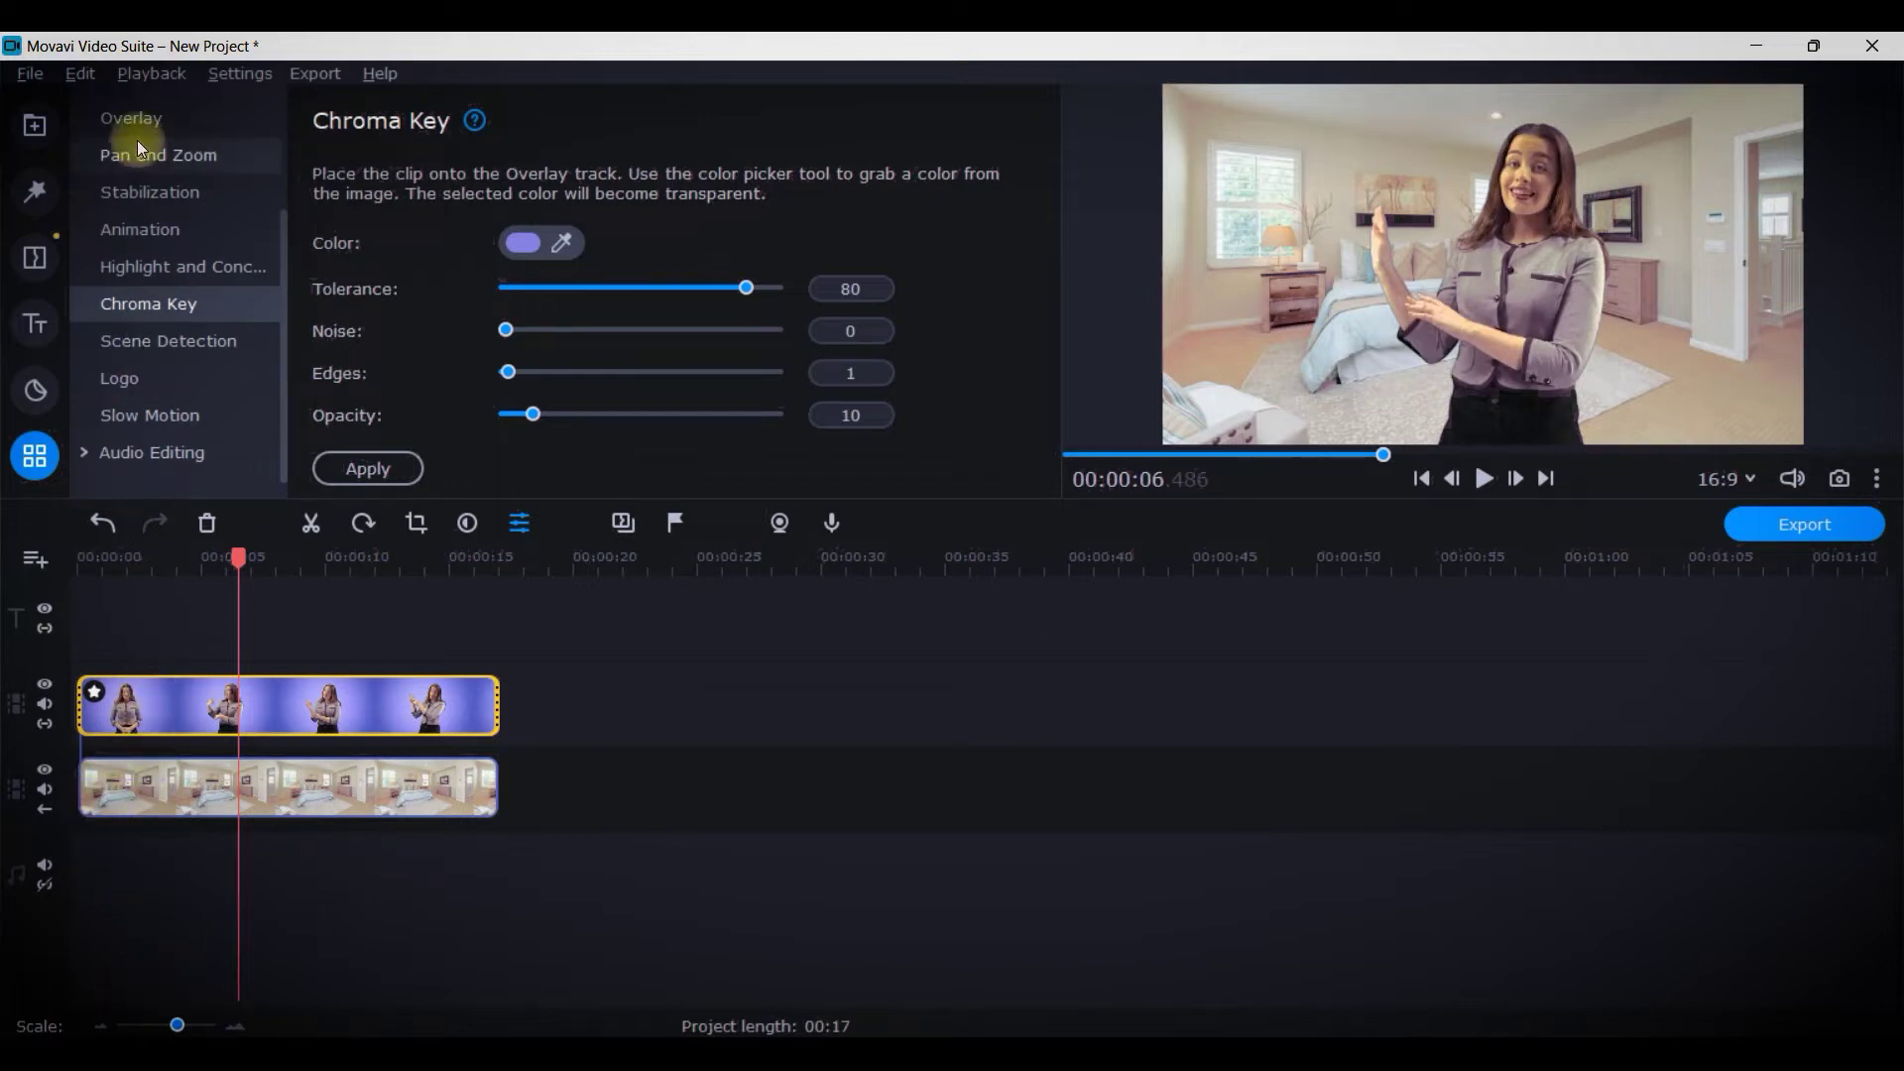
# Add Sky Blue BG.mp4 from the imported media onto the video track
pyautogui.click(38, 124)
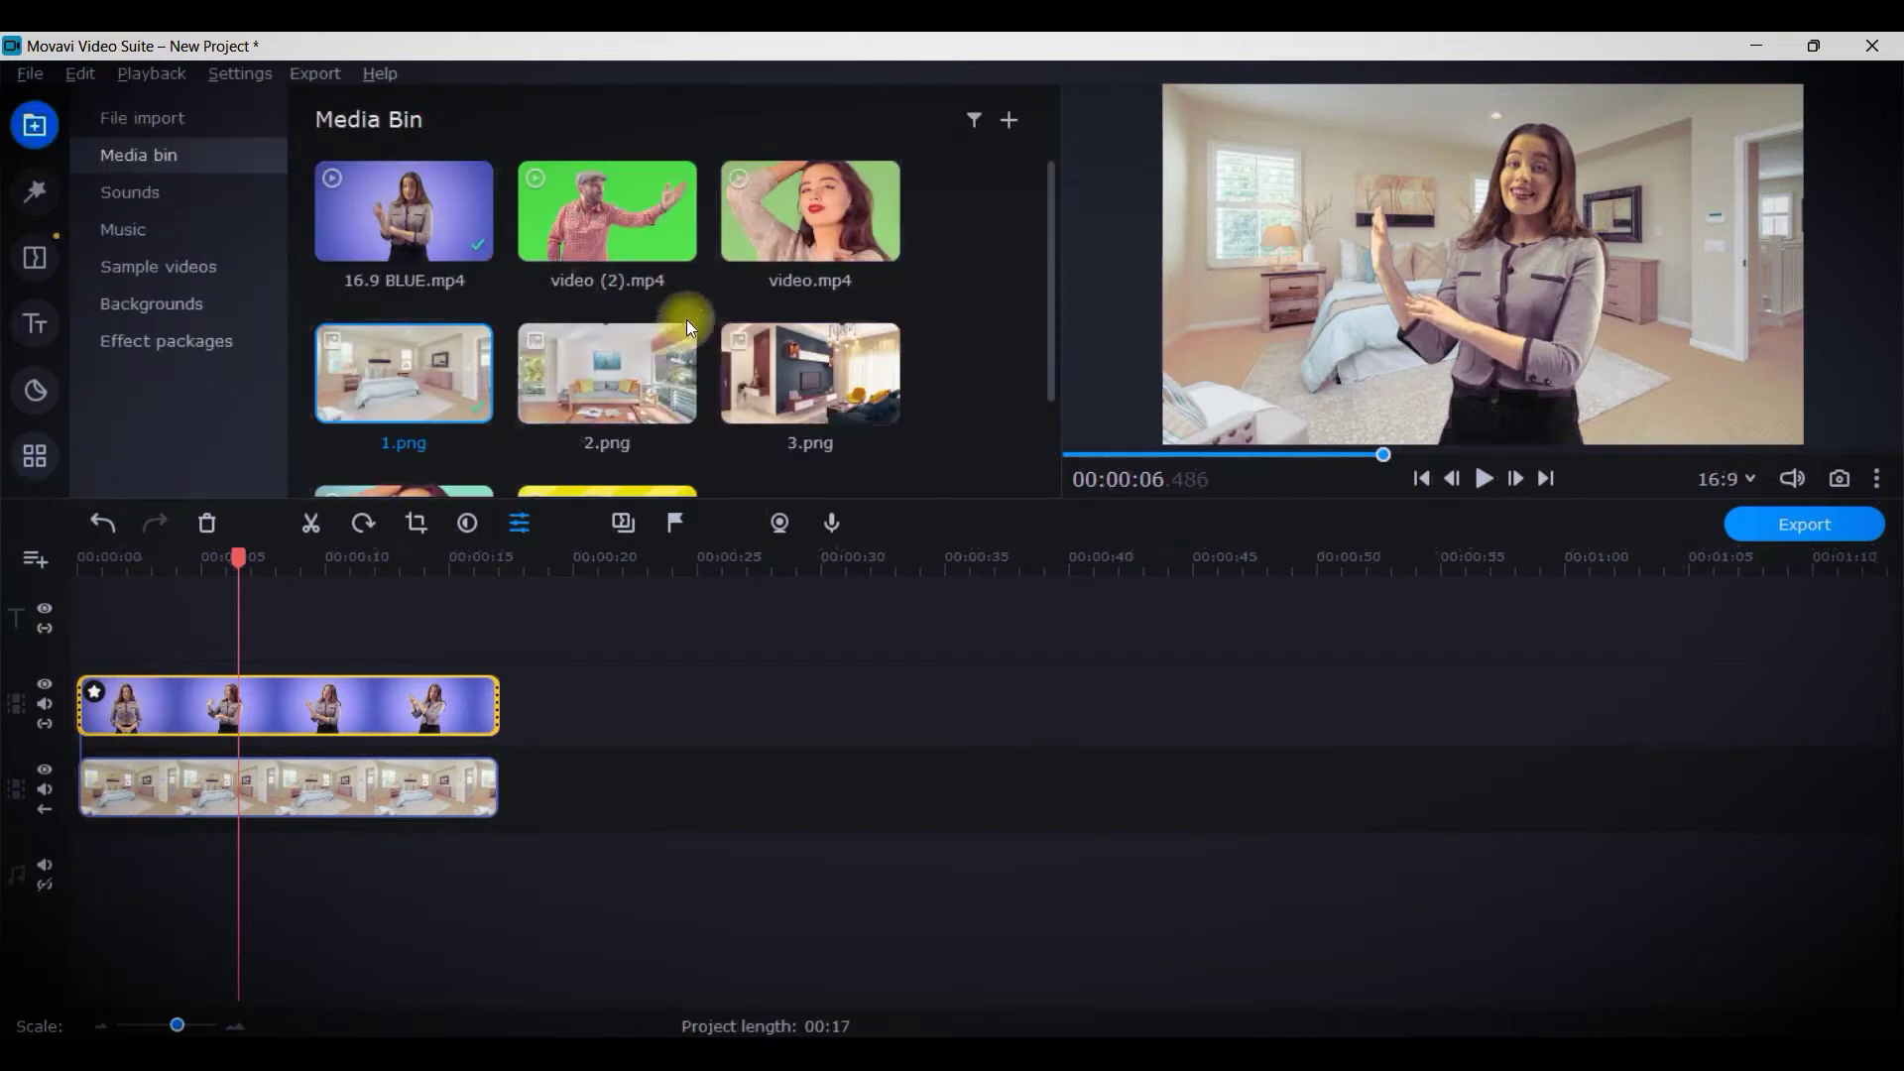
pyautogui.scroll(-2, 595, 386)
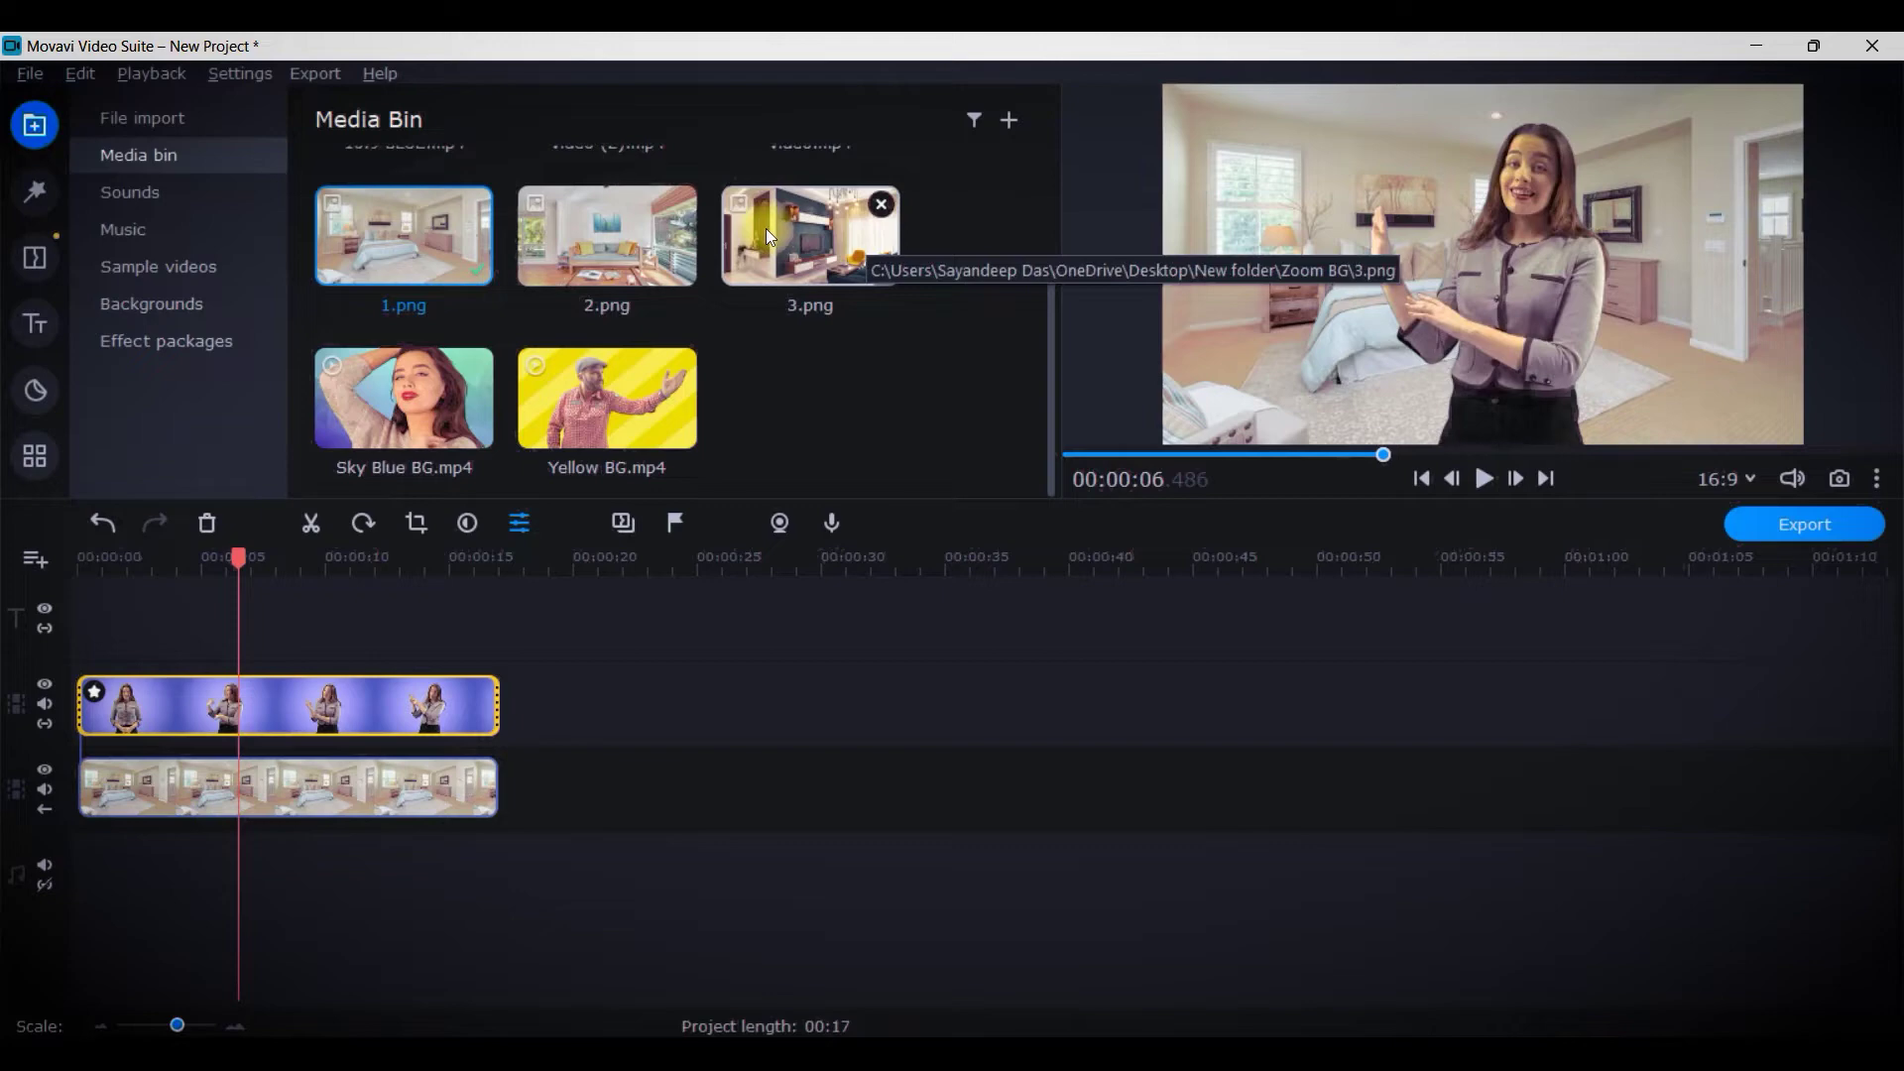
pyautogui.click(35, 457)
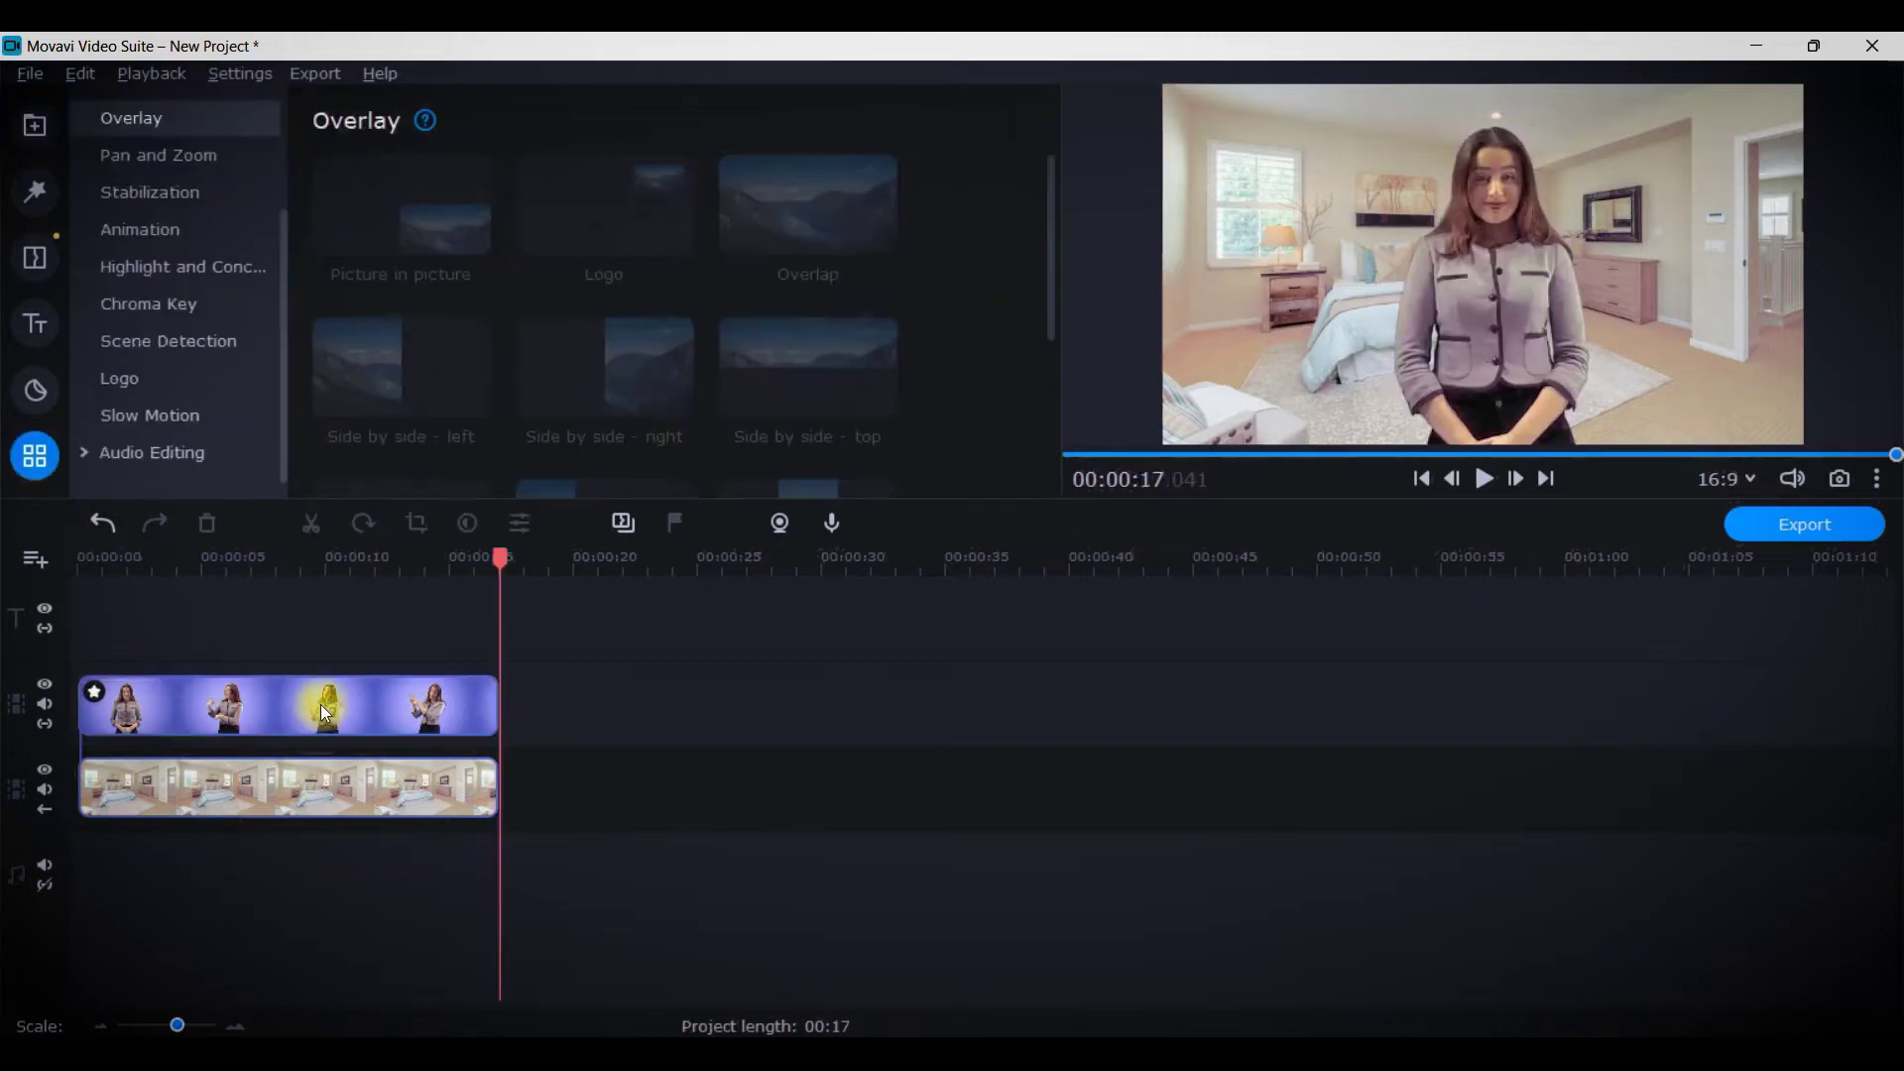
pyautogui.click(319, 704)
pyautogui.click(266, 808)
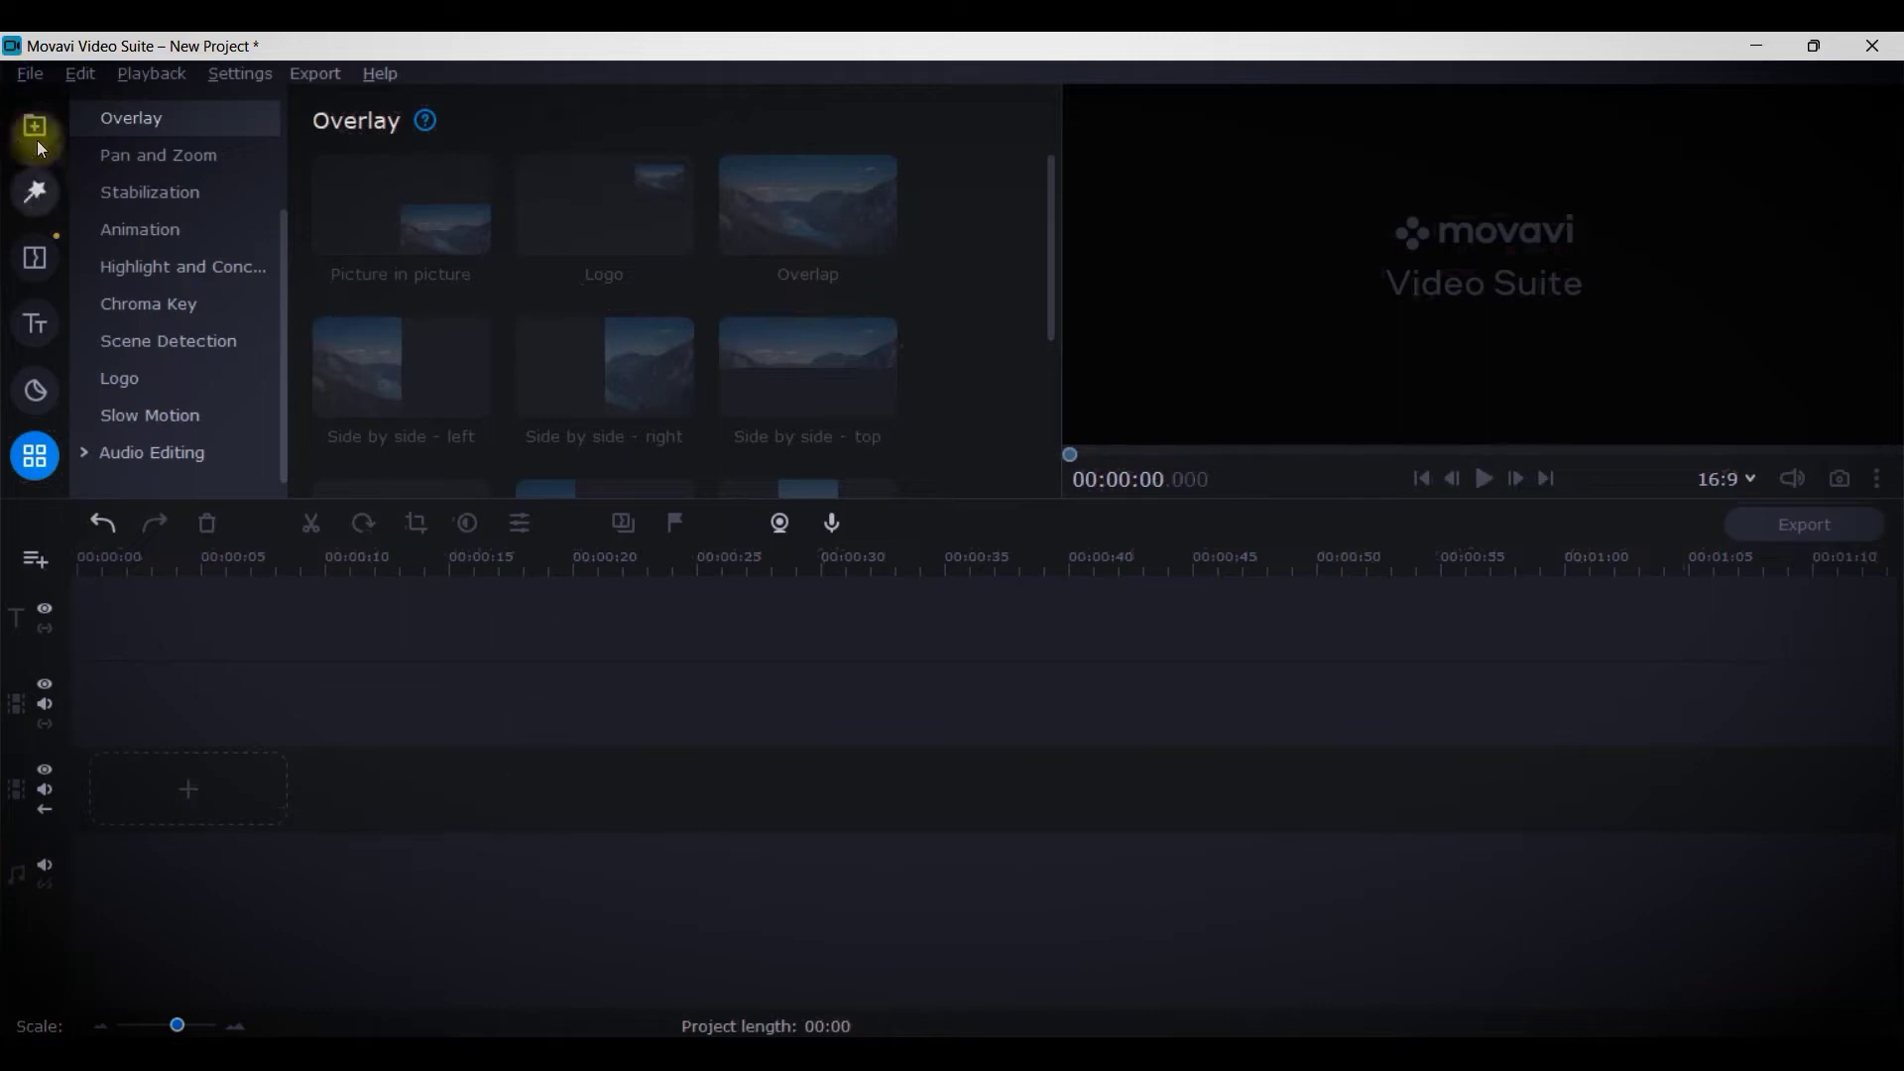
pyautogui.click(40, 144)
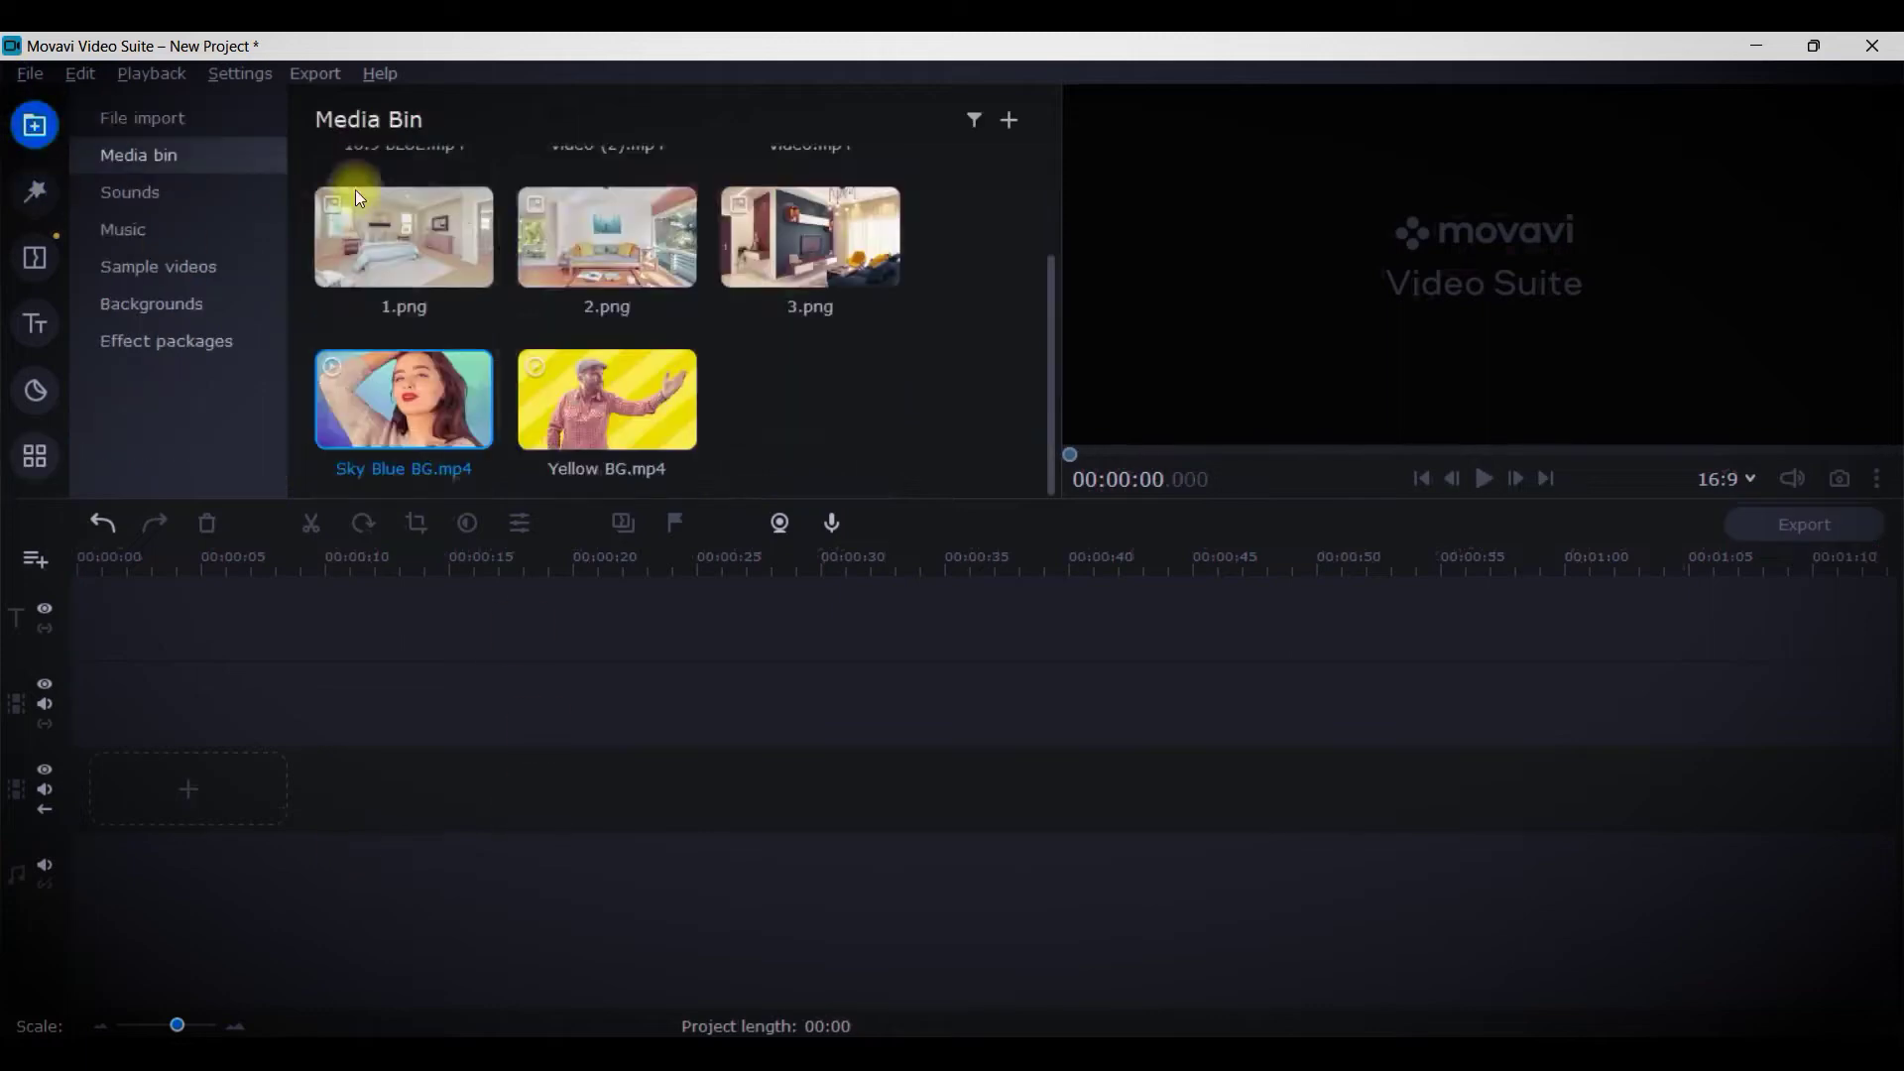
pyautogui.moveTo(363, 423); pyautogui.dragTo(87, 736)
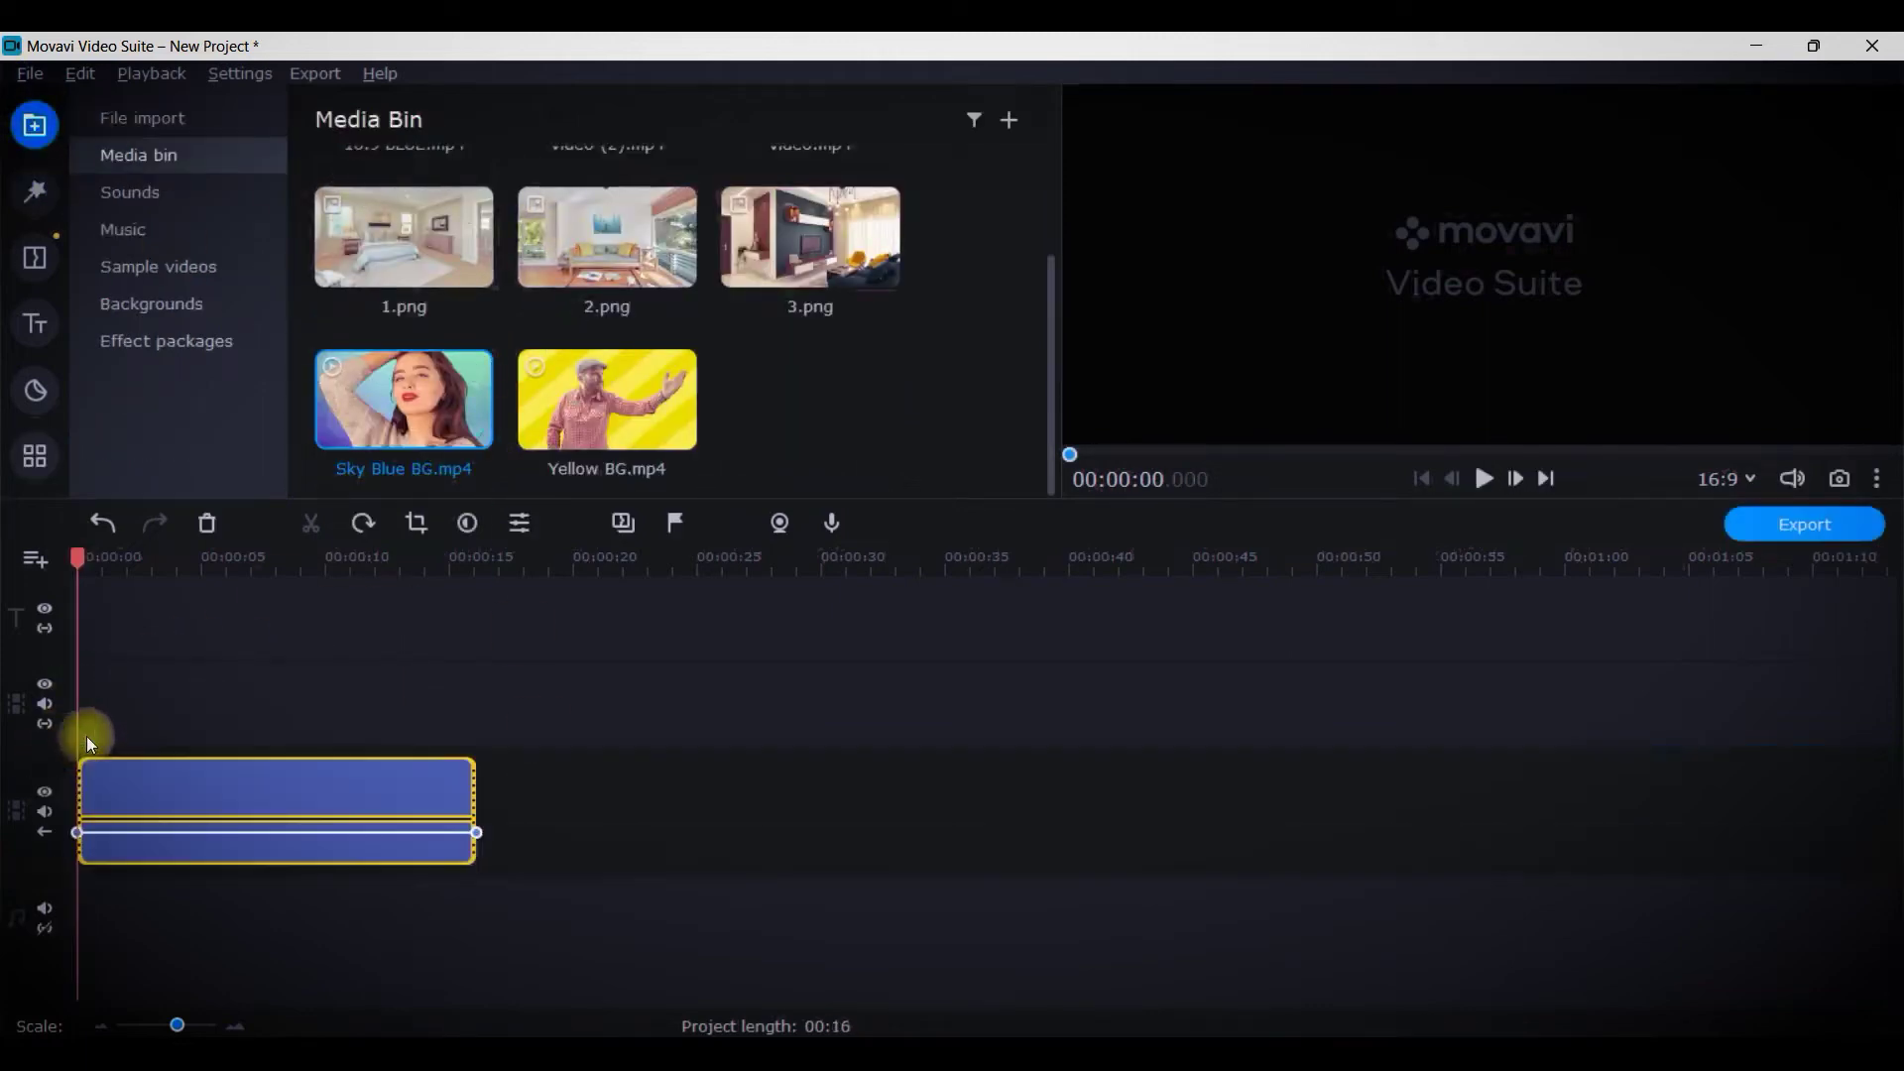
pyautogui.click(152, 847)
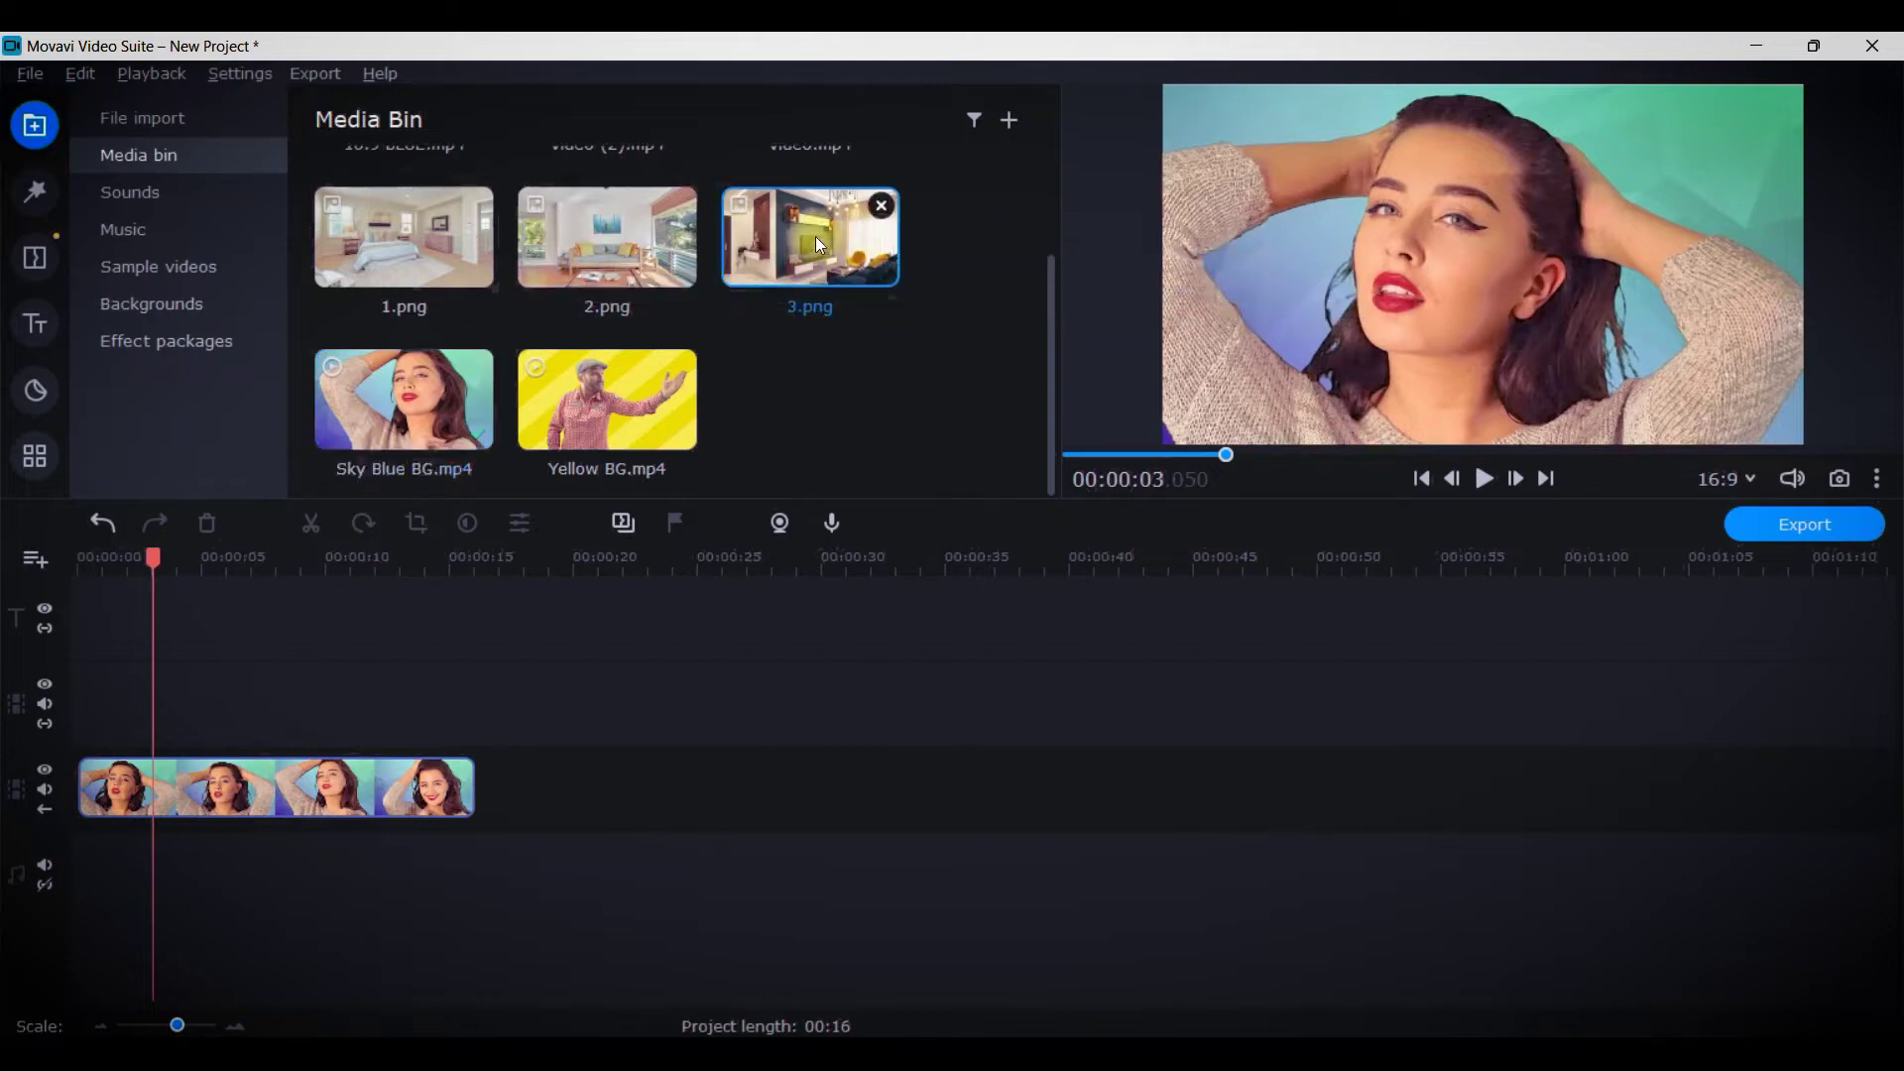
# Insert 3.png under the Sky Blue BG overlay clip and stretch it to 16 seconds
pyautogui.moveTo(819, 244); pyautogui.dragTo(87, 788)
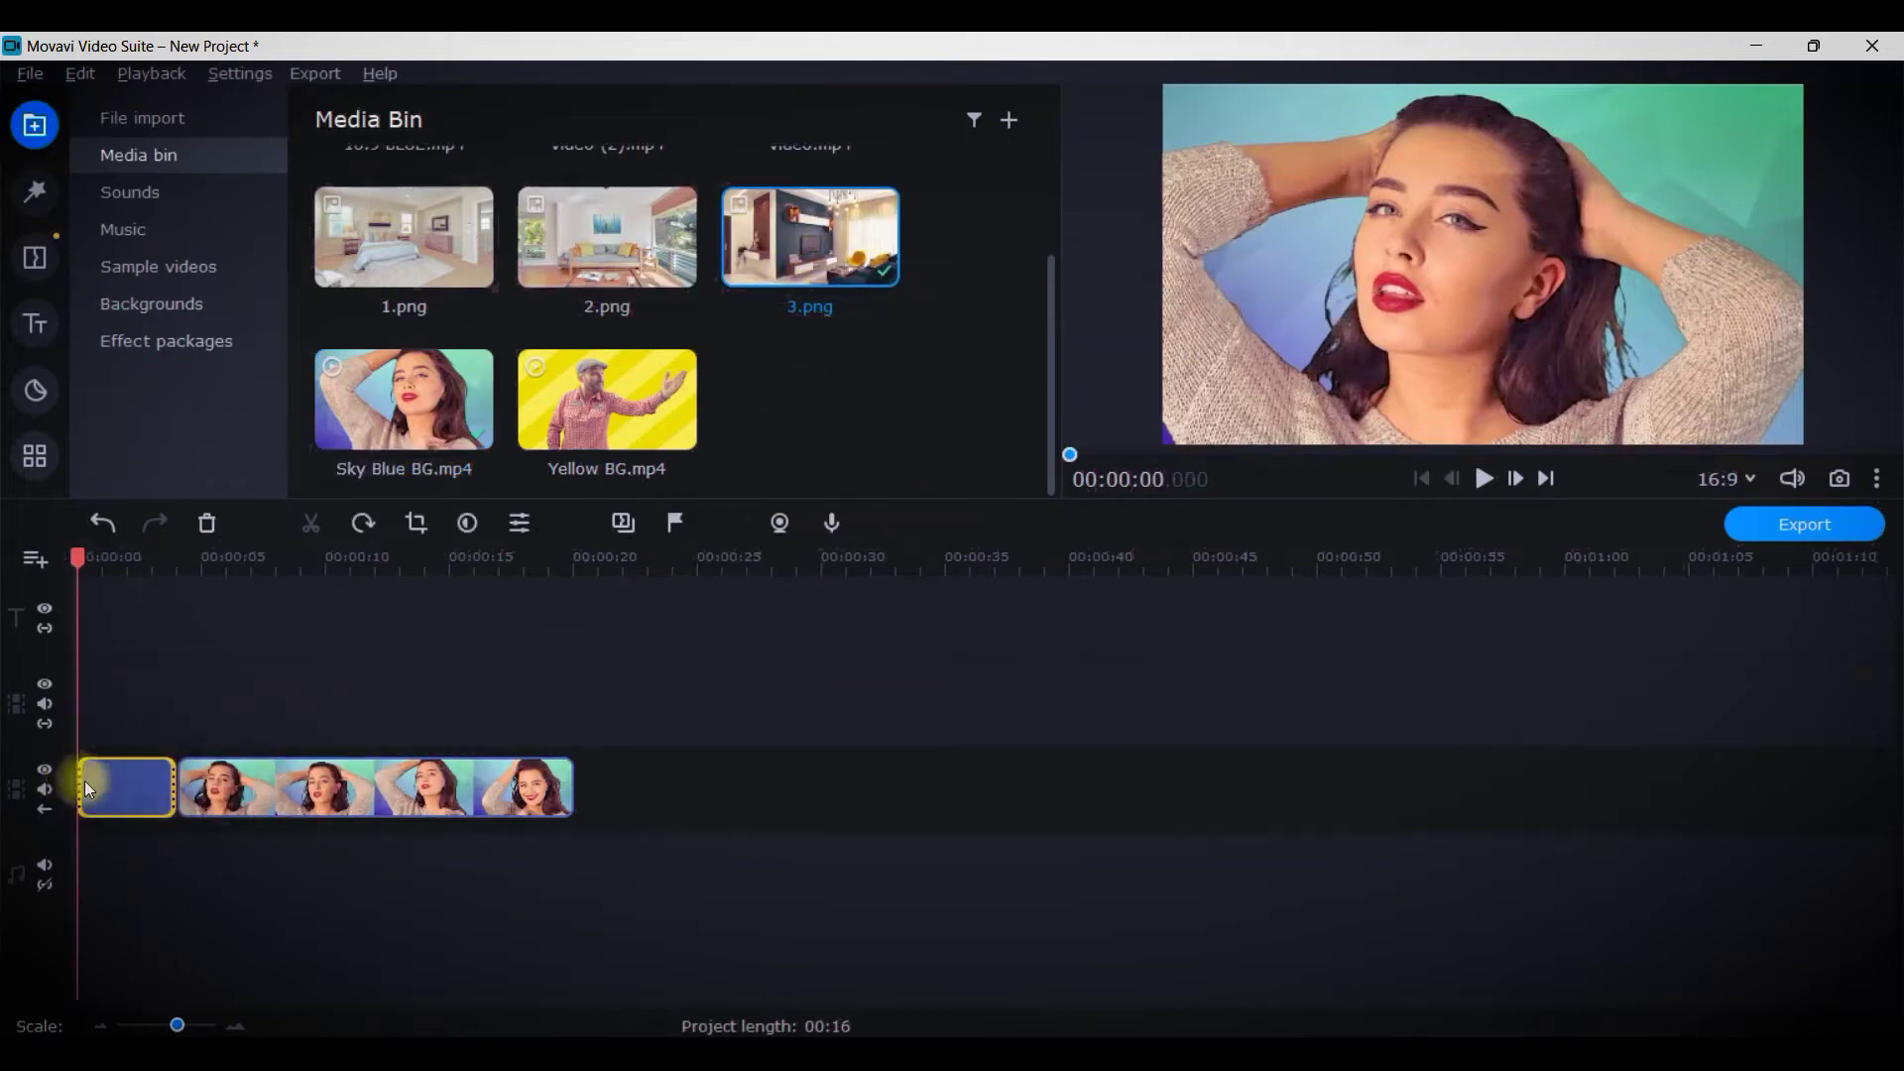
pyautogui.moveTo(309, 788); pyautogui.dragTo(201, 694)
pyautogui.click(116, 794)
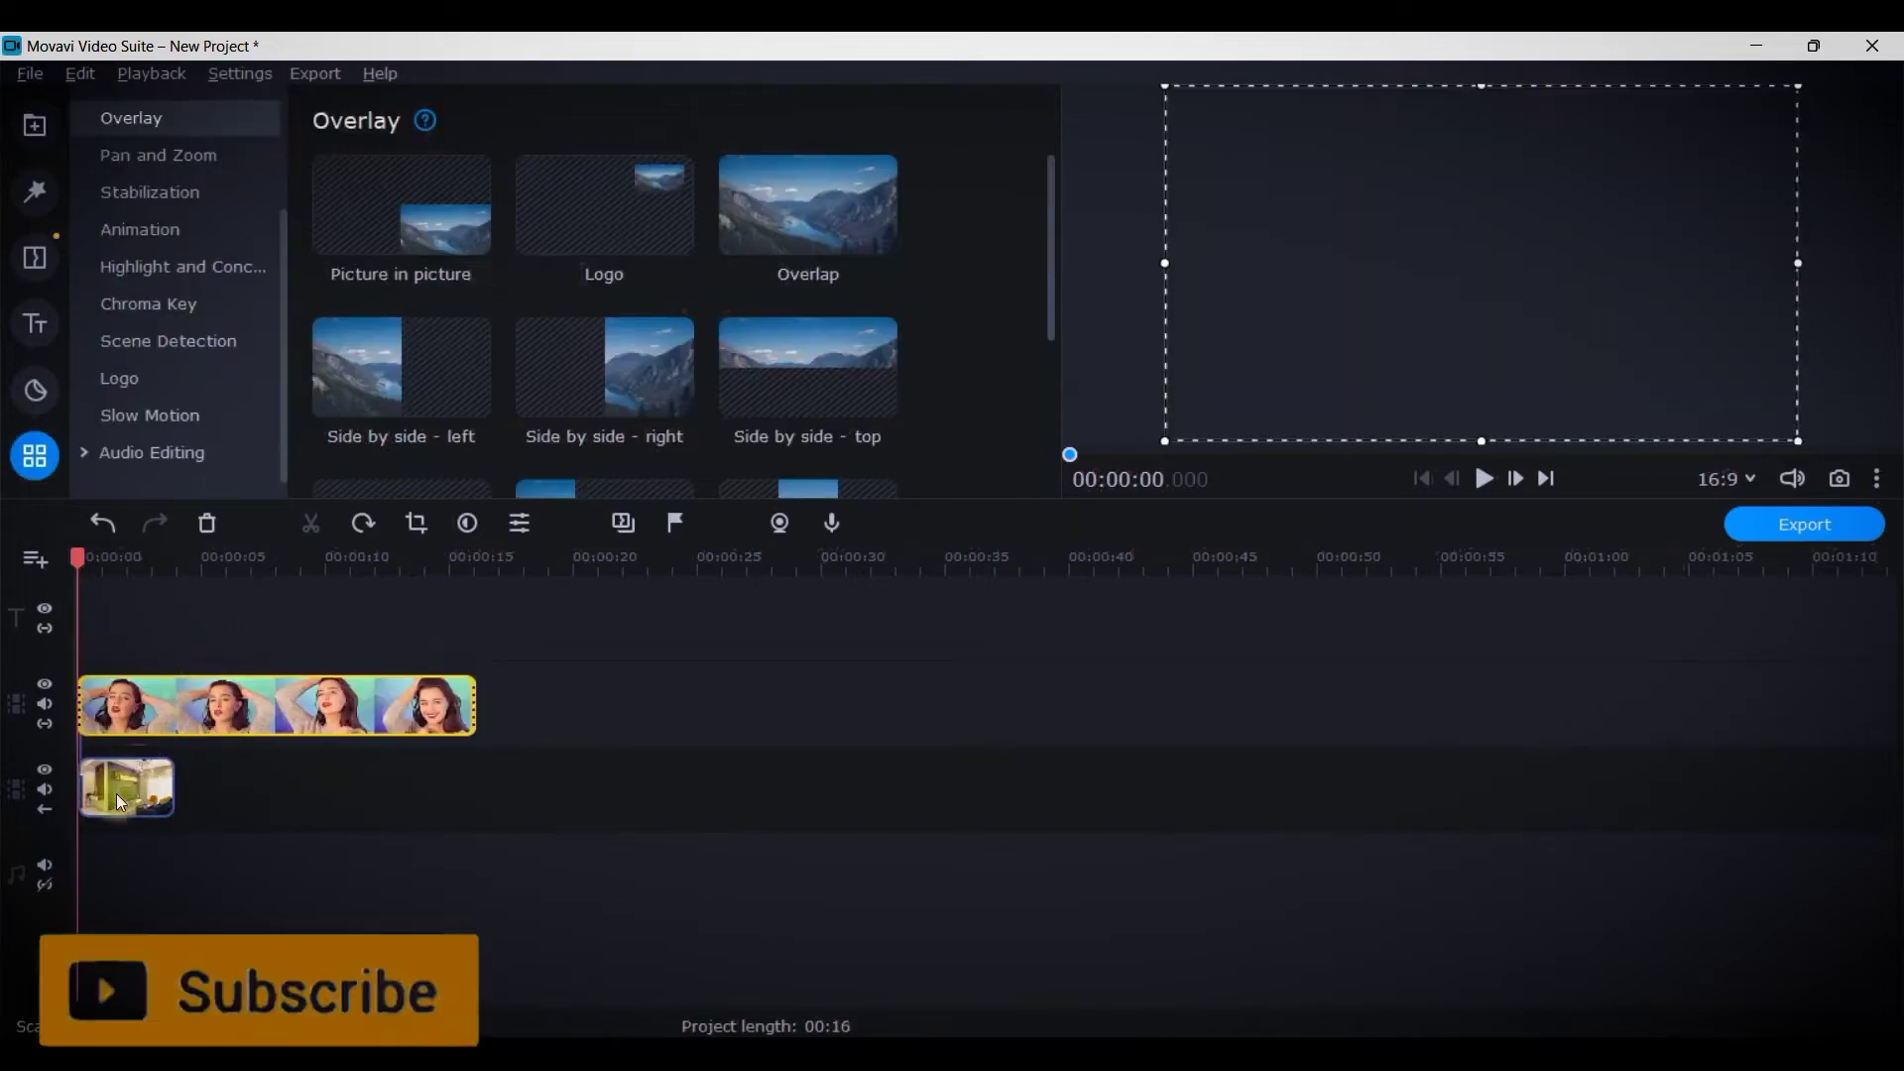
pyautogui.moveTo(175, 788); pyautogui.dragTo(468, 835)
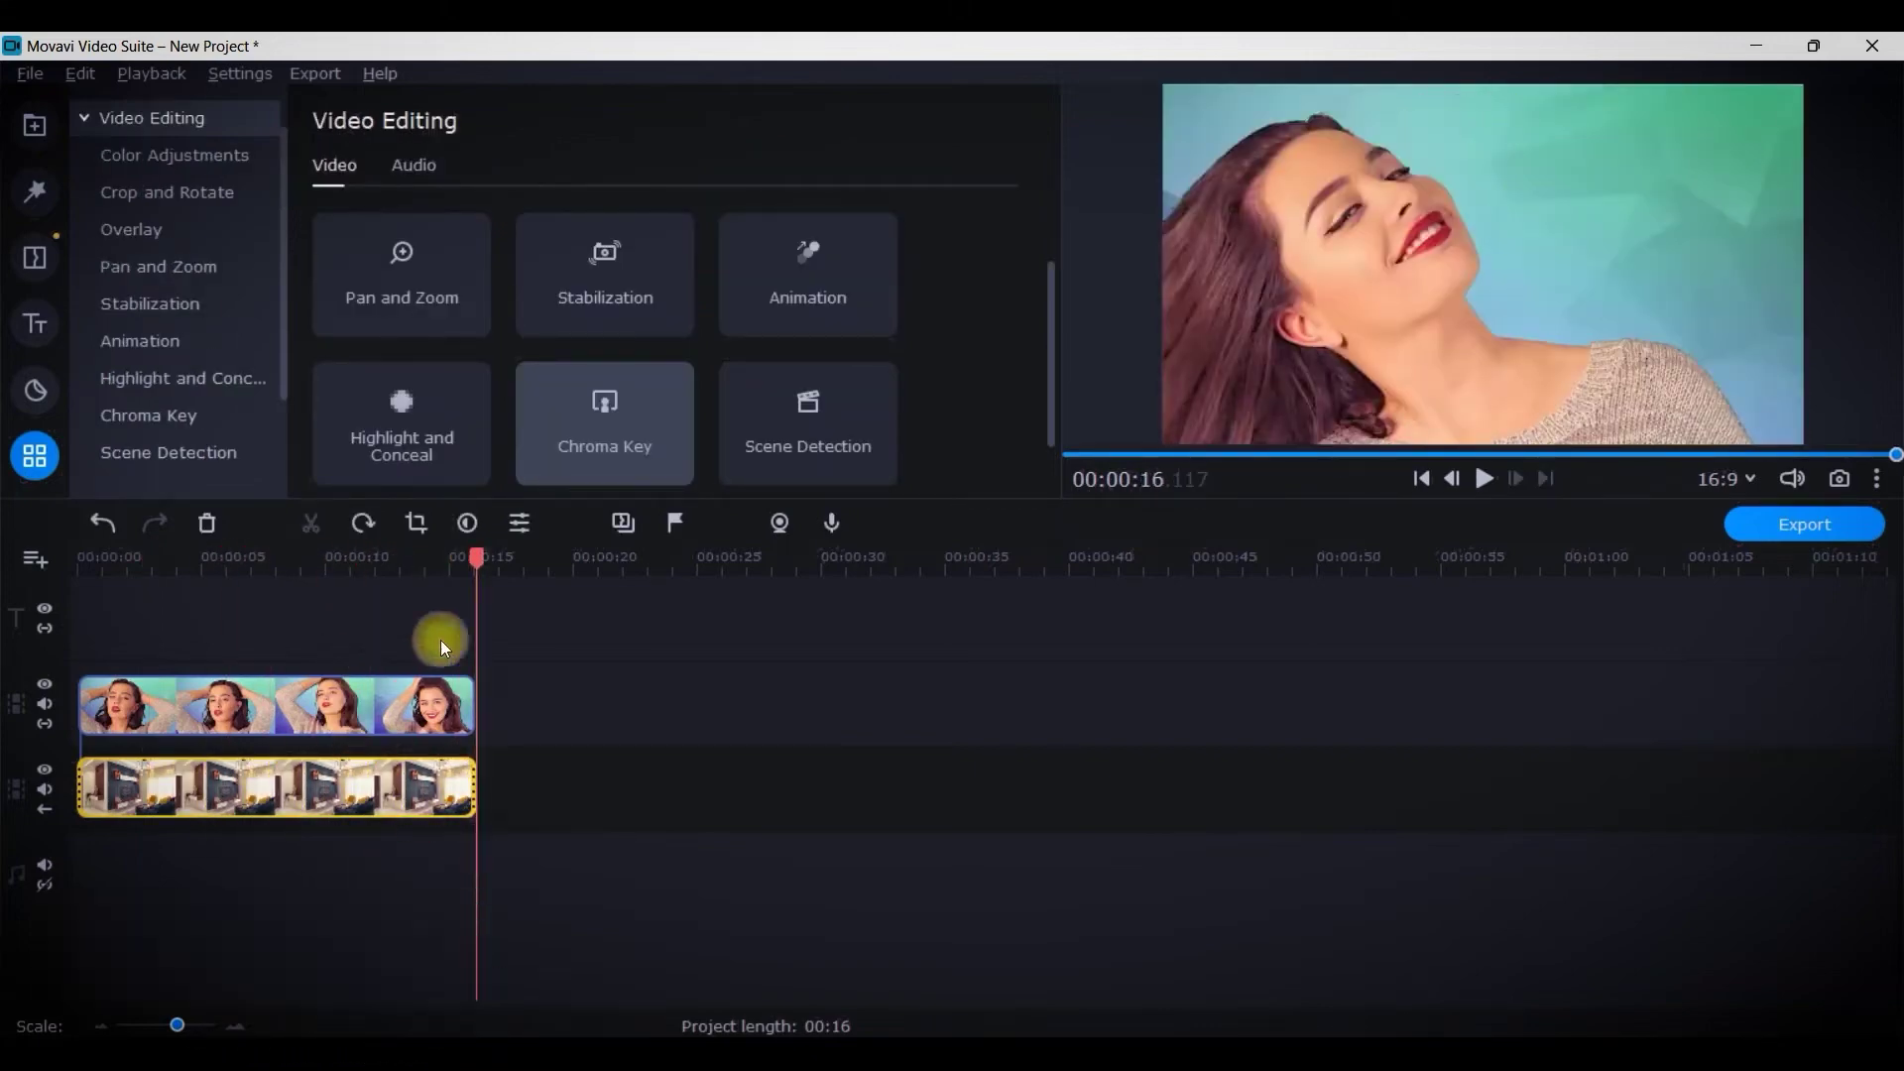
pyautogui.moveTo(471, 543); pyautogui.dragTo(46, 580)
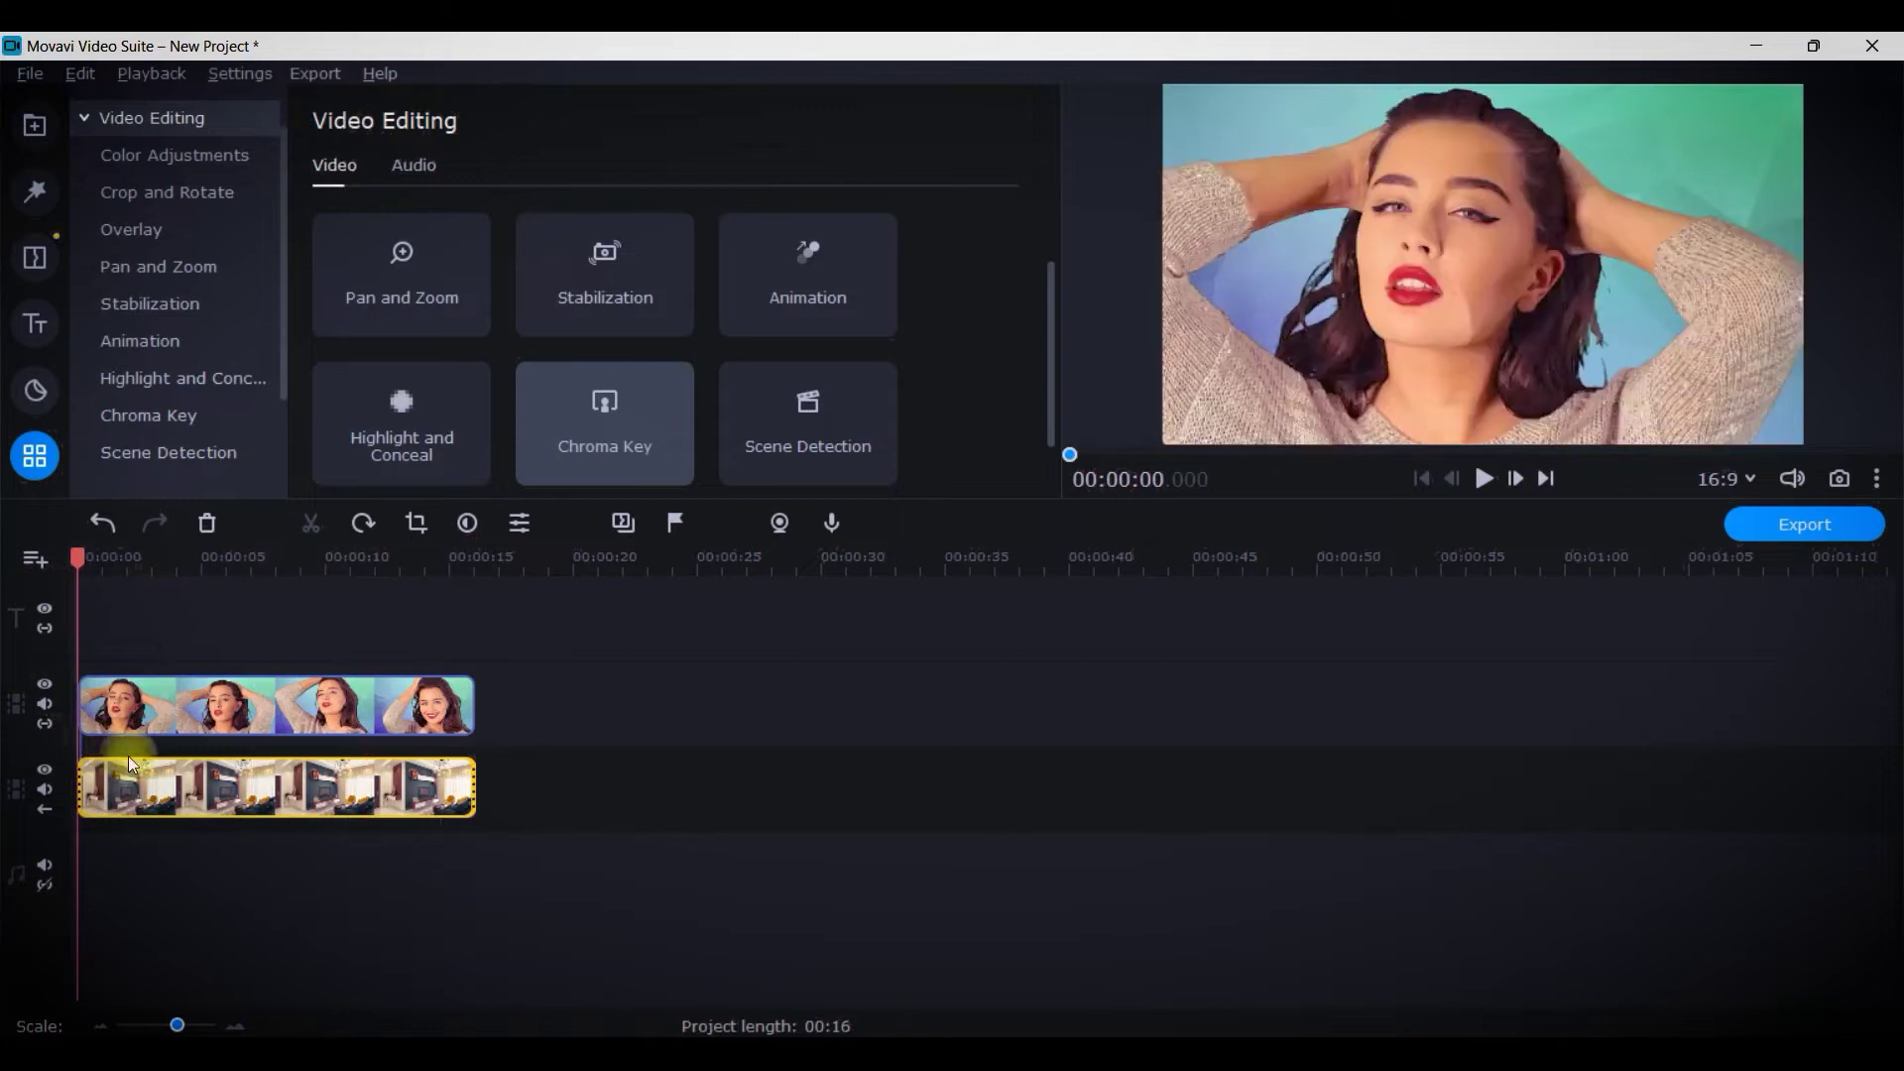
# Apply Chroma Key to the Sky Blue BG clip, picking its light-blue background as key colour
pyautogui.click(160, 722)
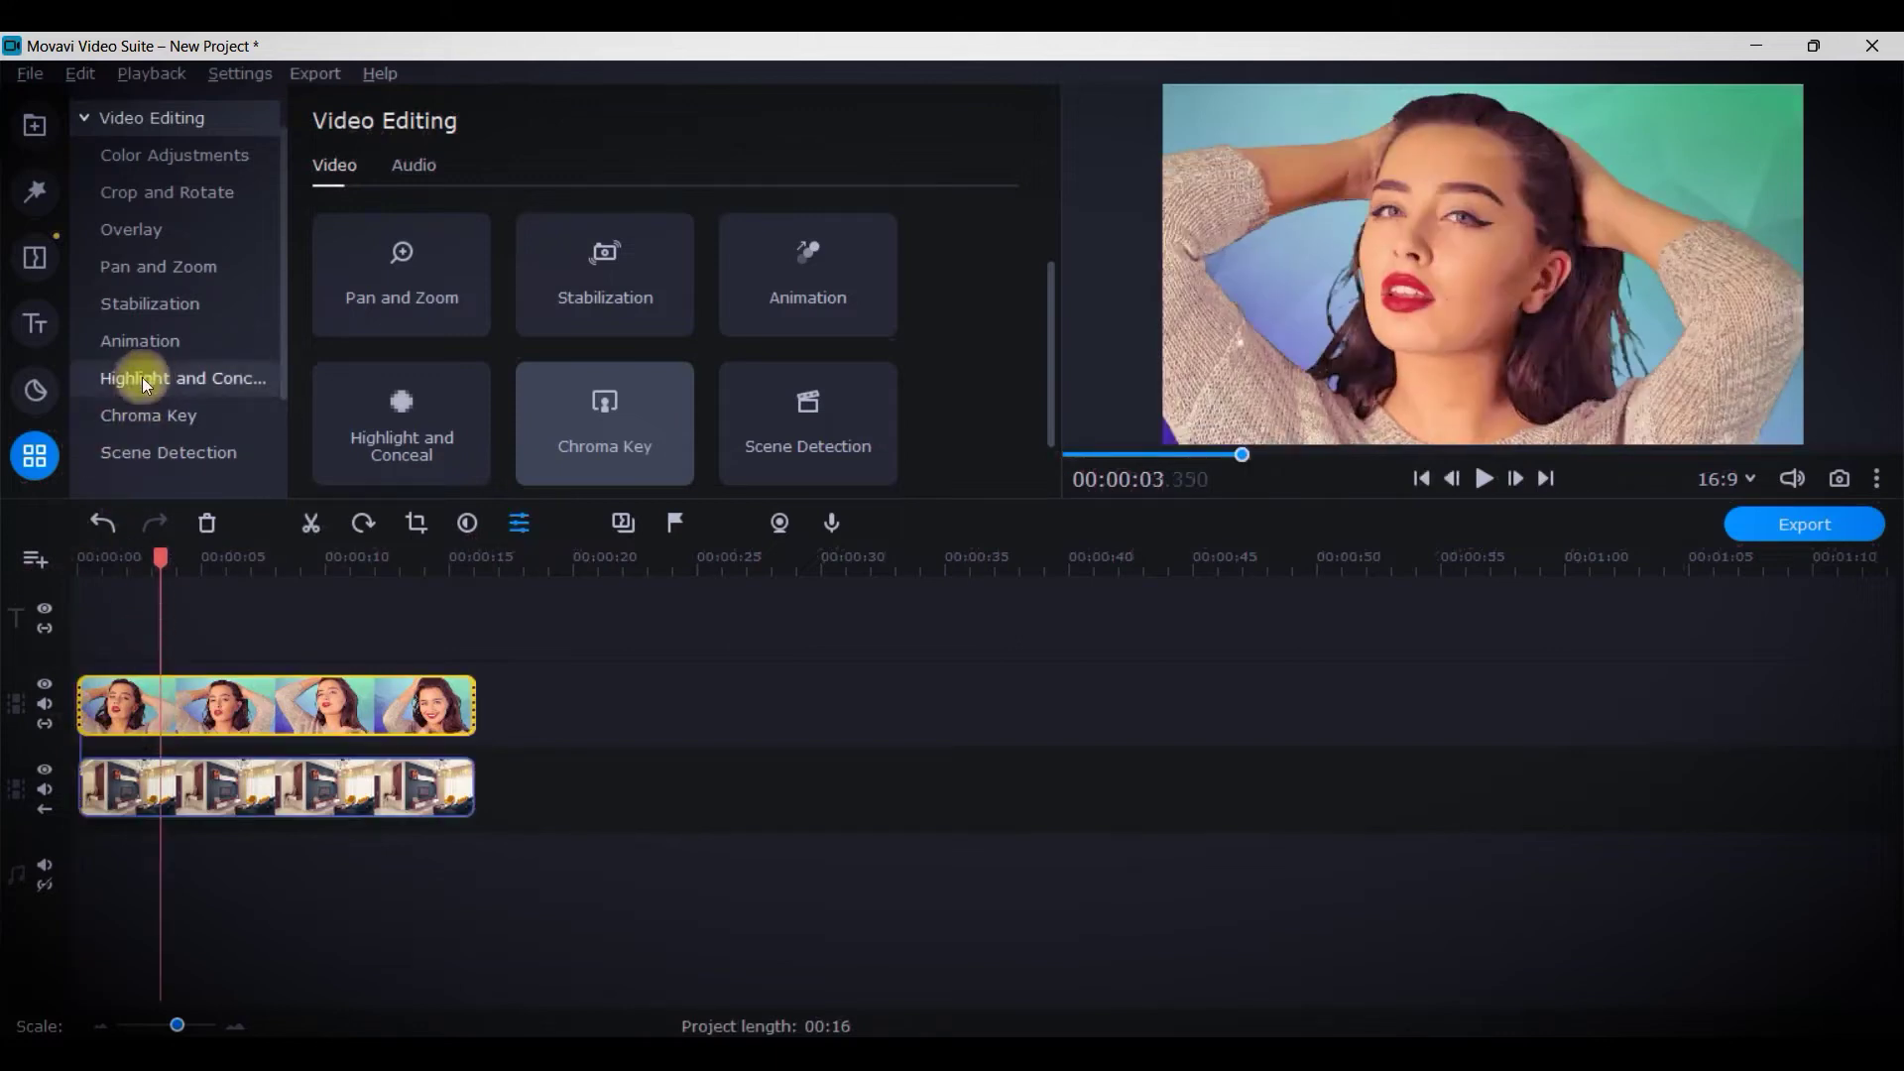
pyautogui.click(164, 425)
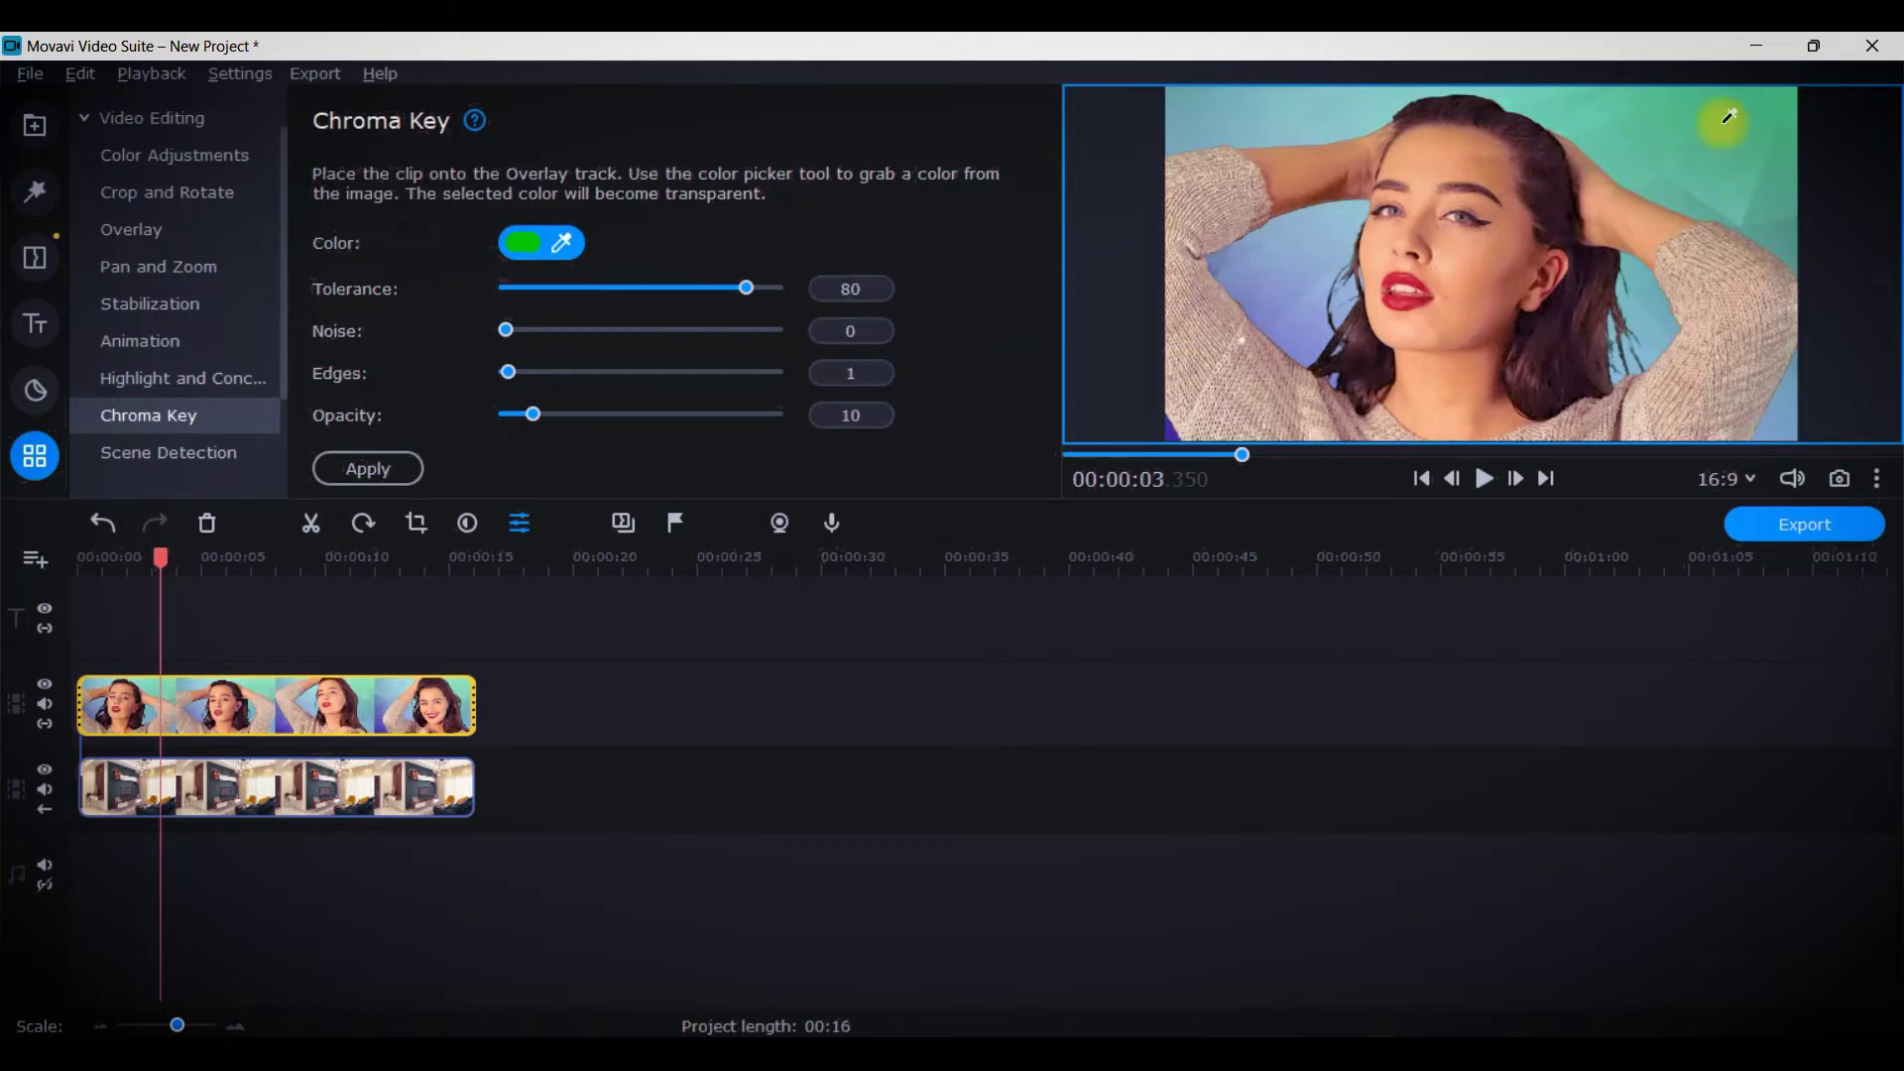
pyautogui.click(1235, 132)
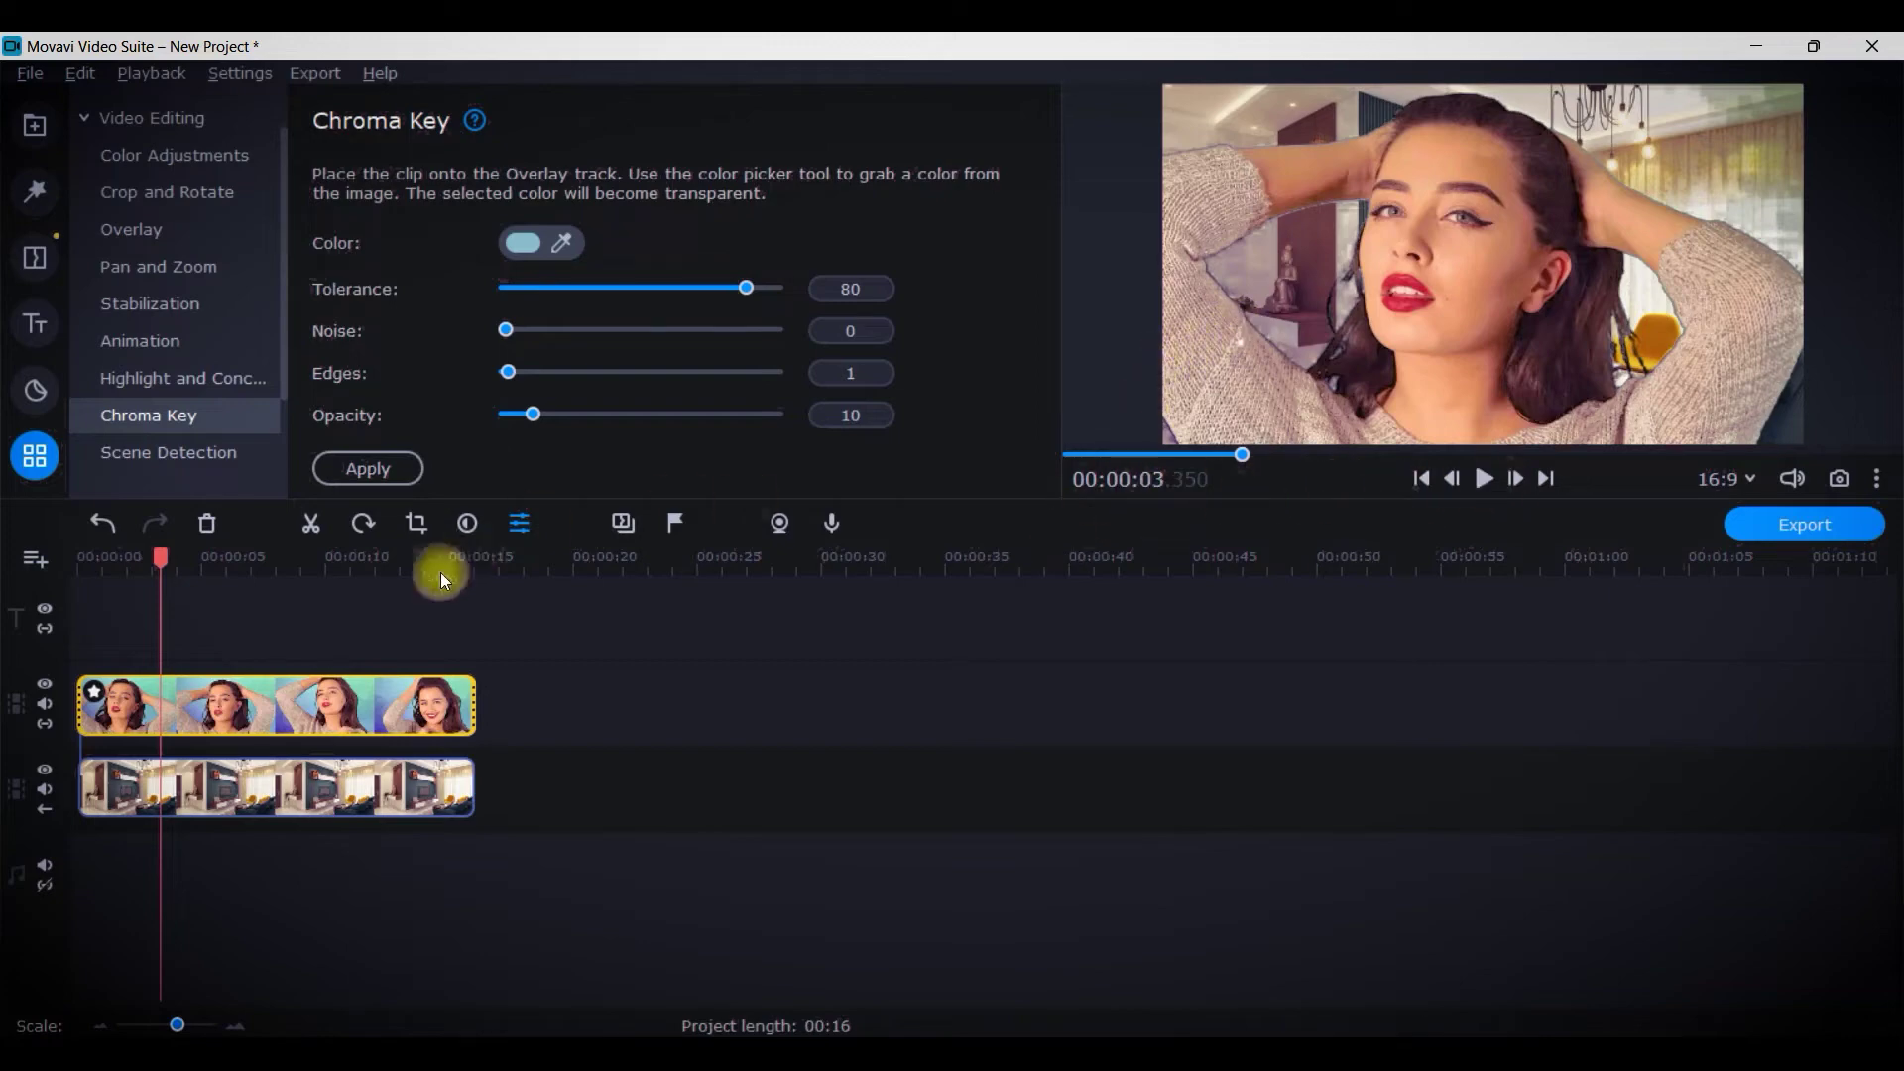
pyautogui.click(1877, 479)
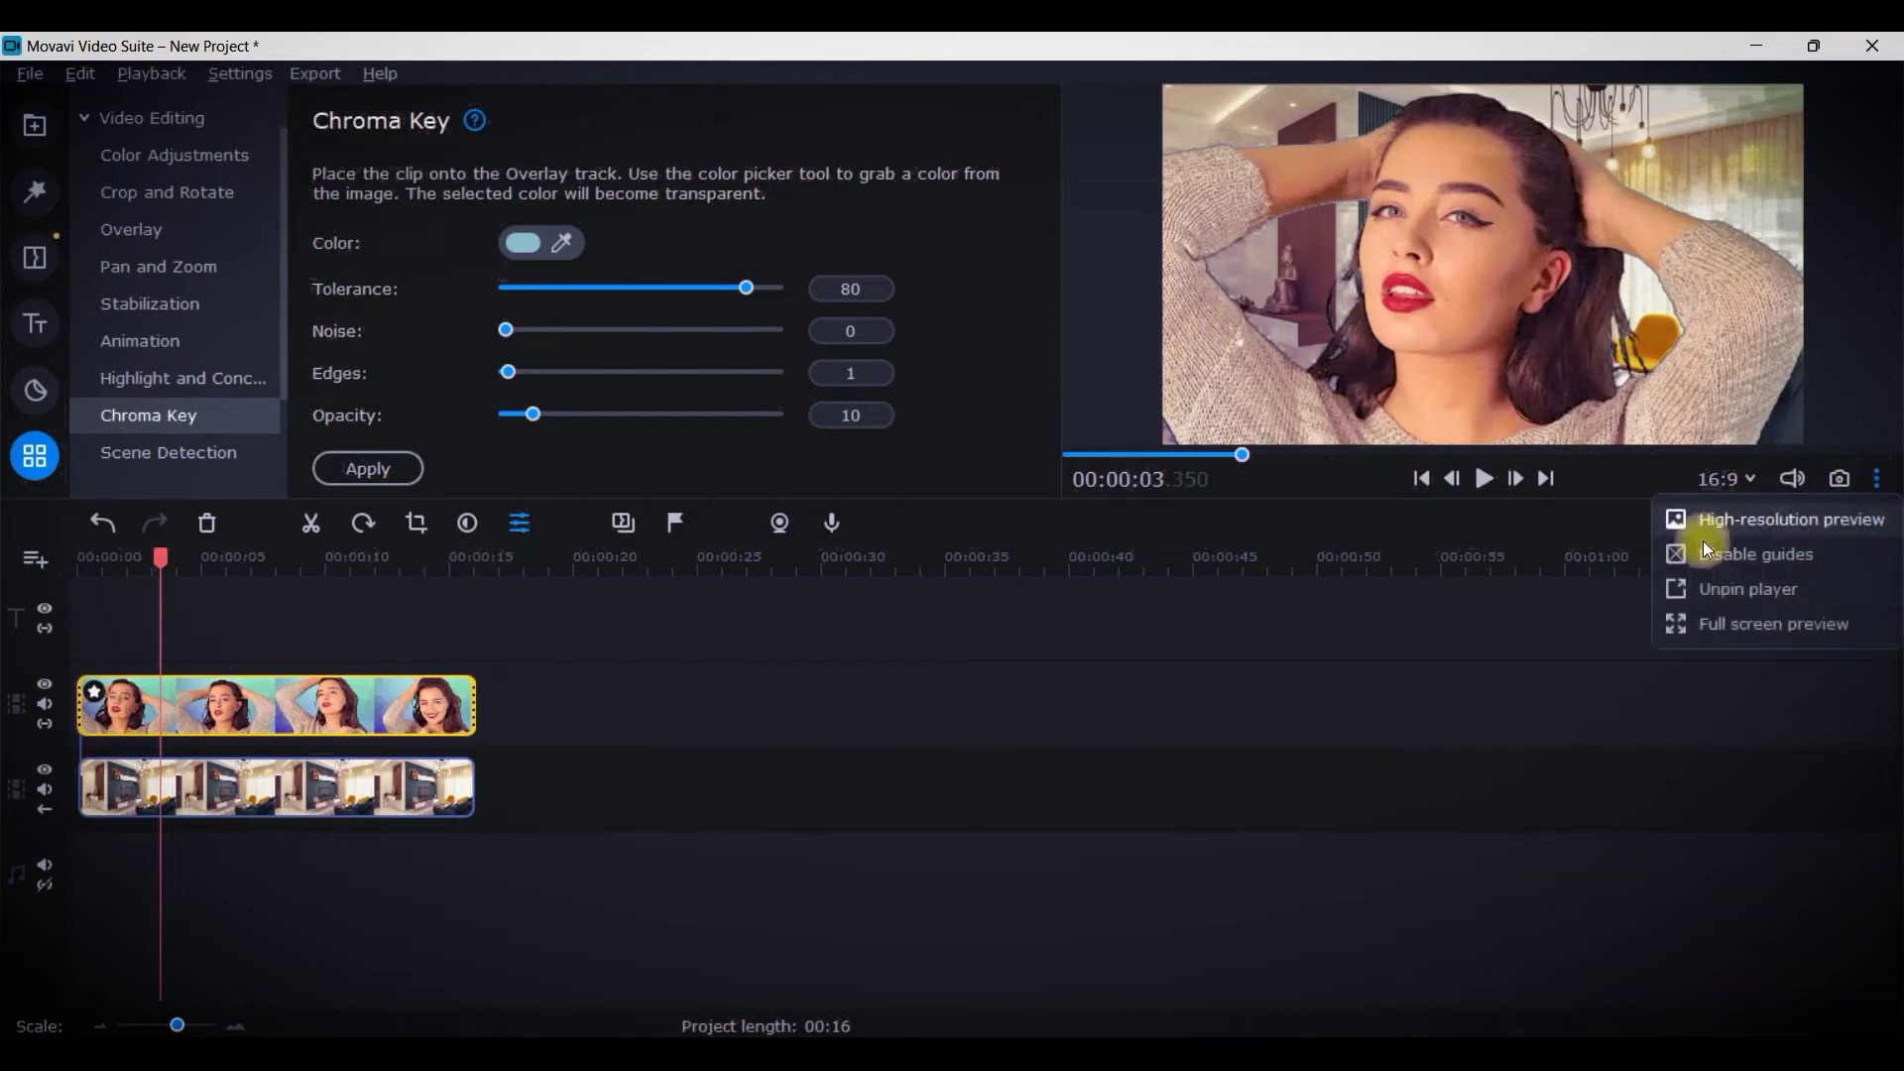
pyautogui.click(1741, 581)
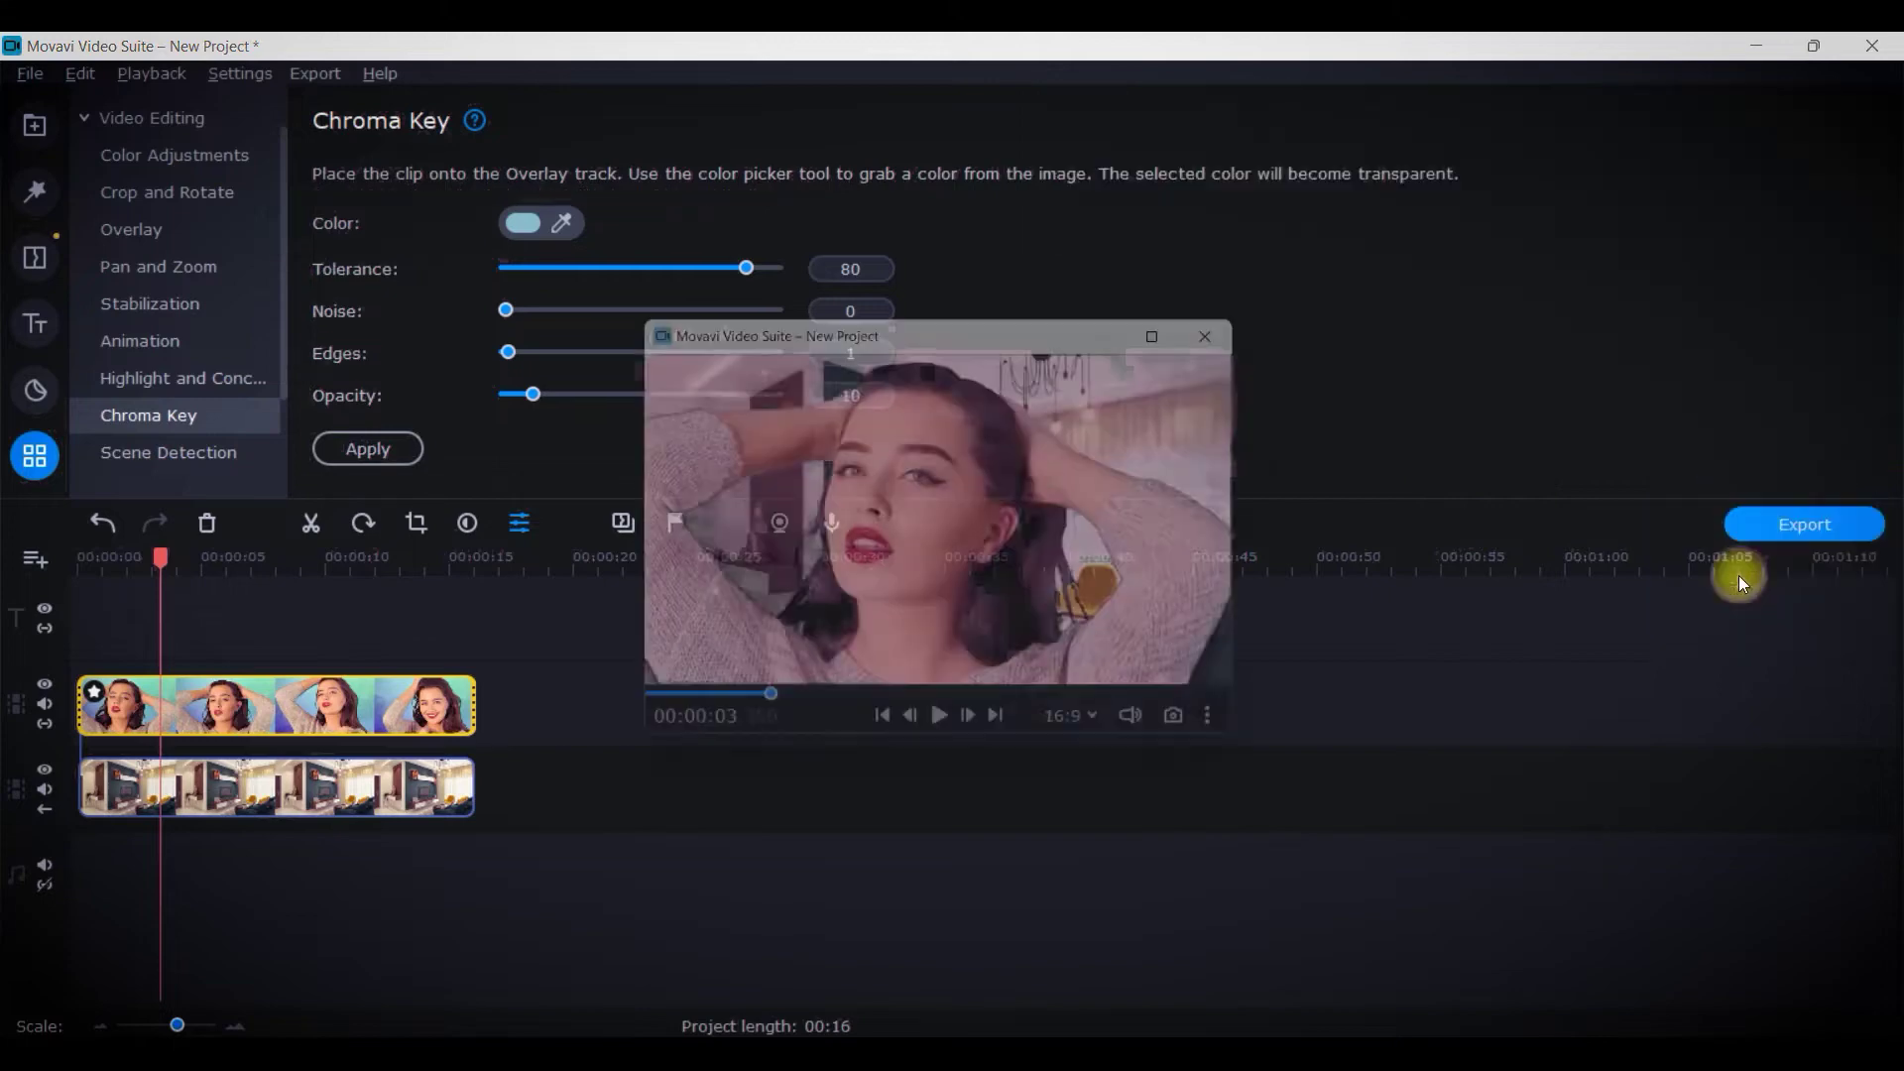
pyautogui.click(1186, 327)
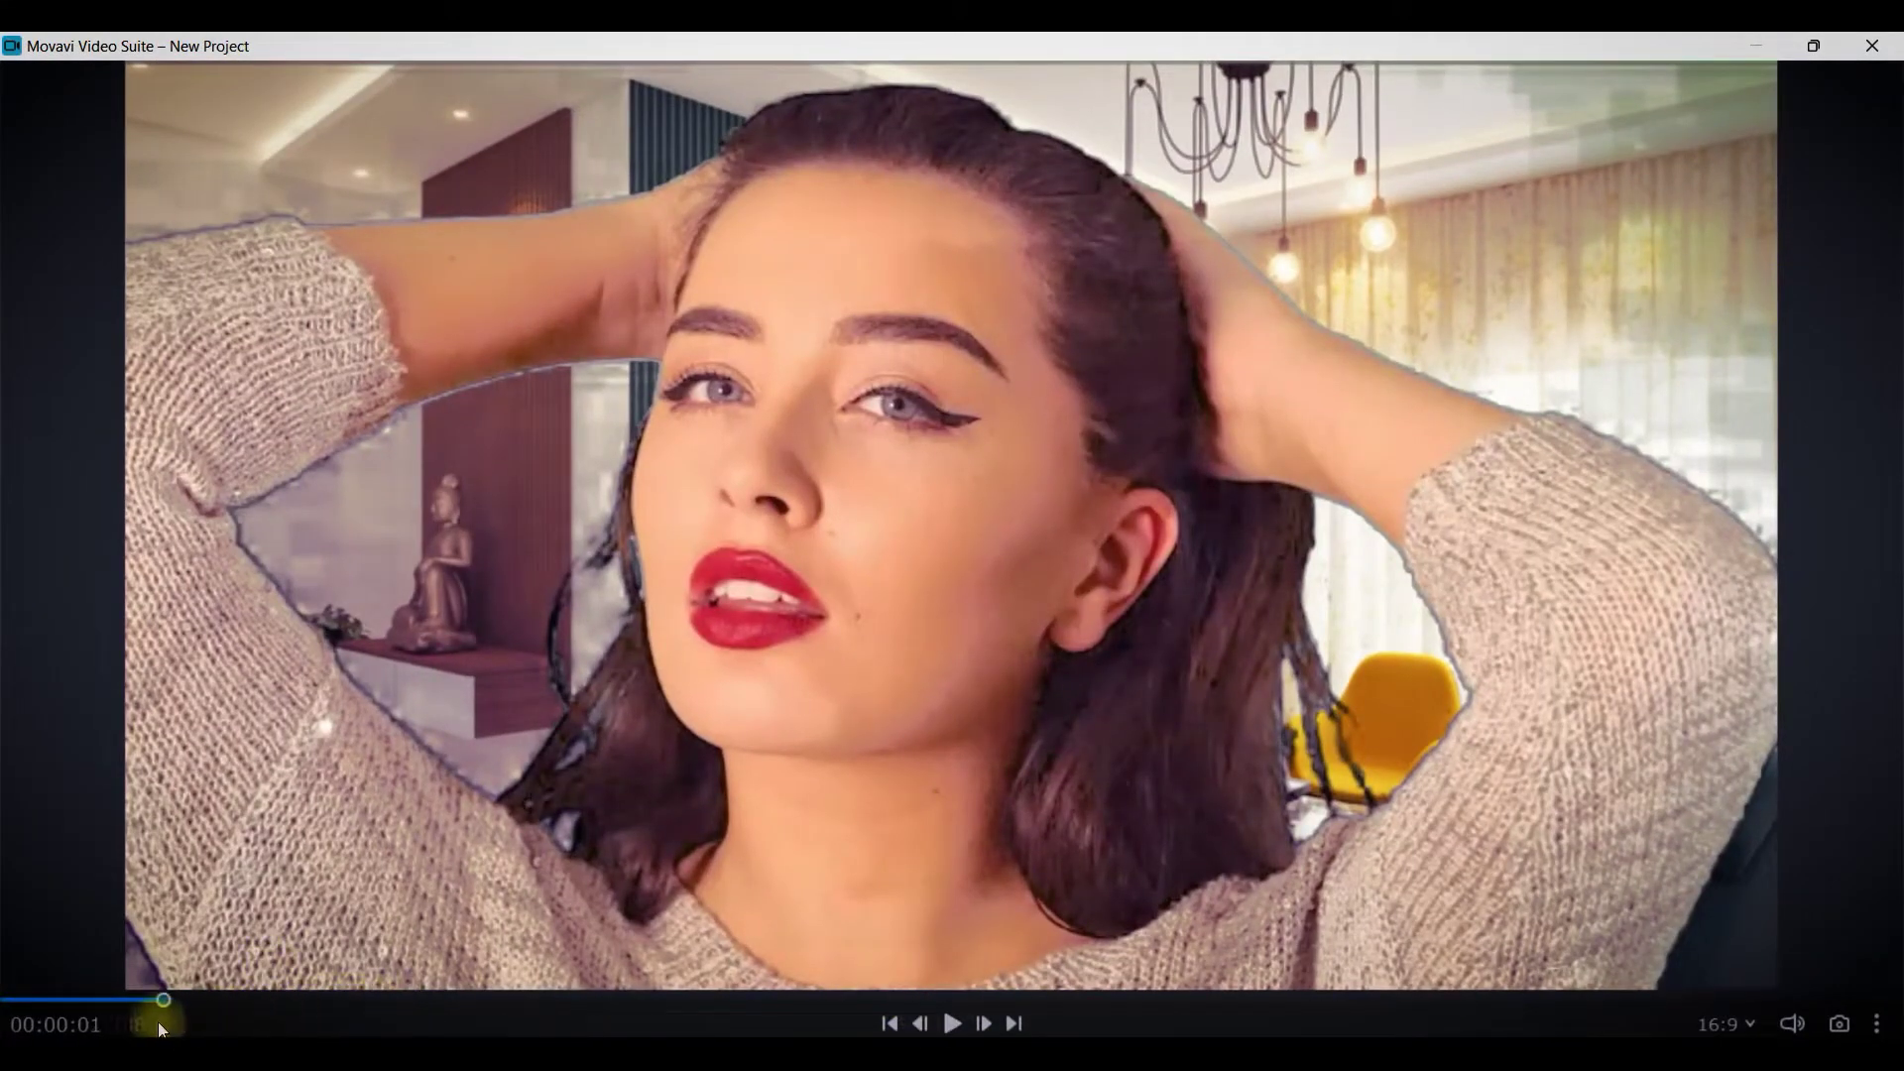
pyautogui.click(76, 1002)
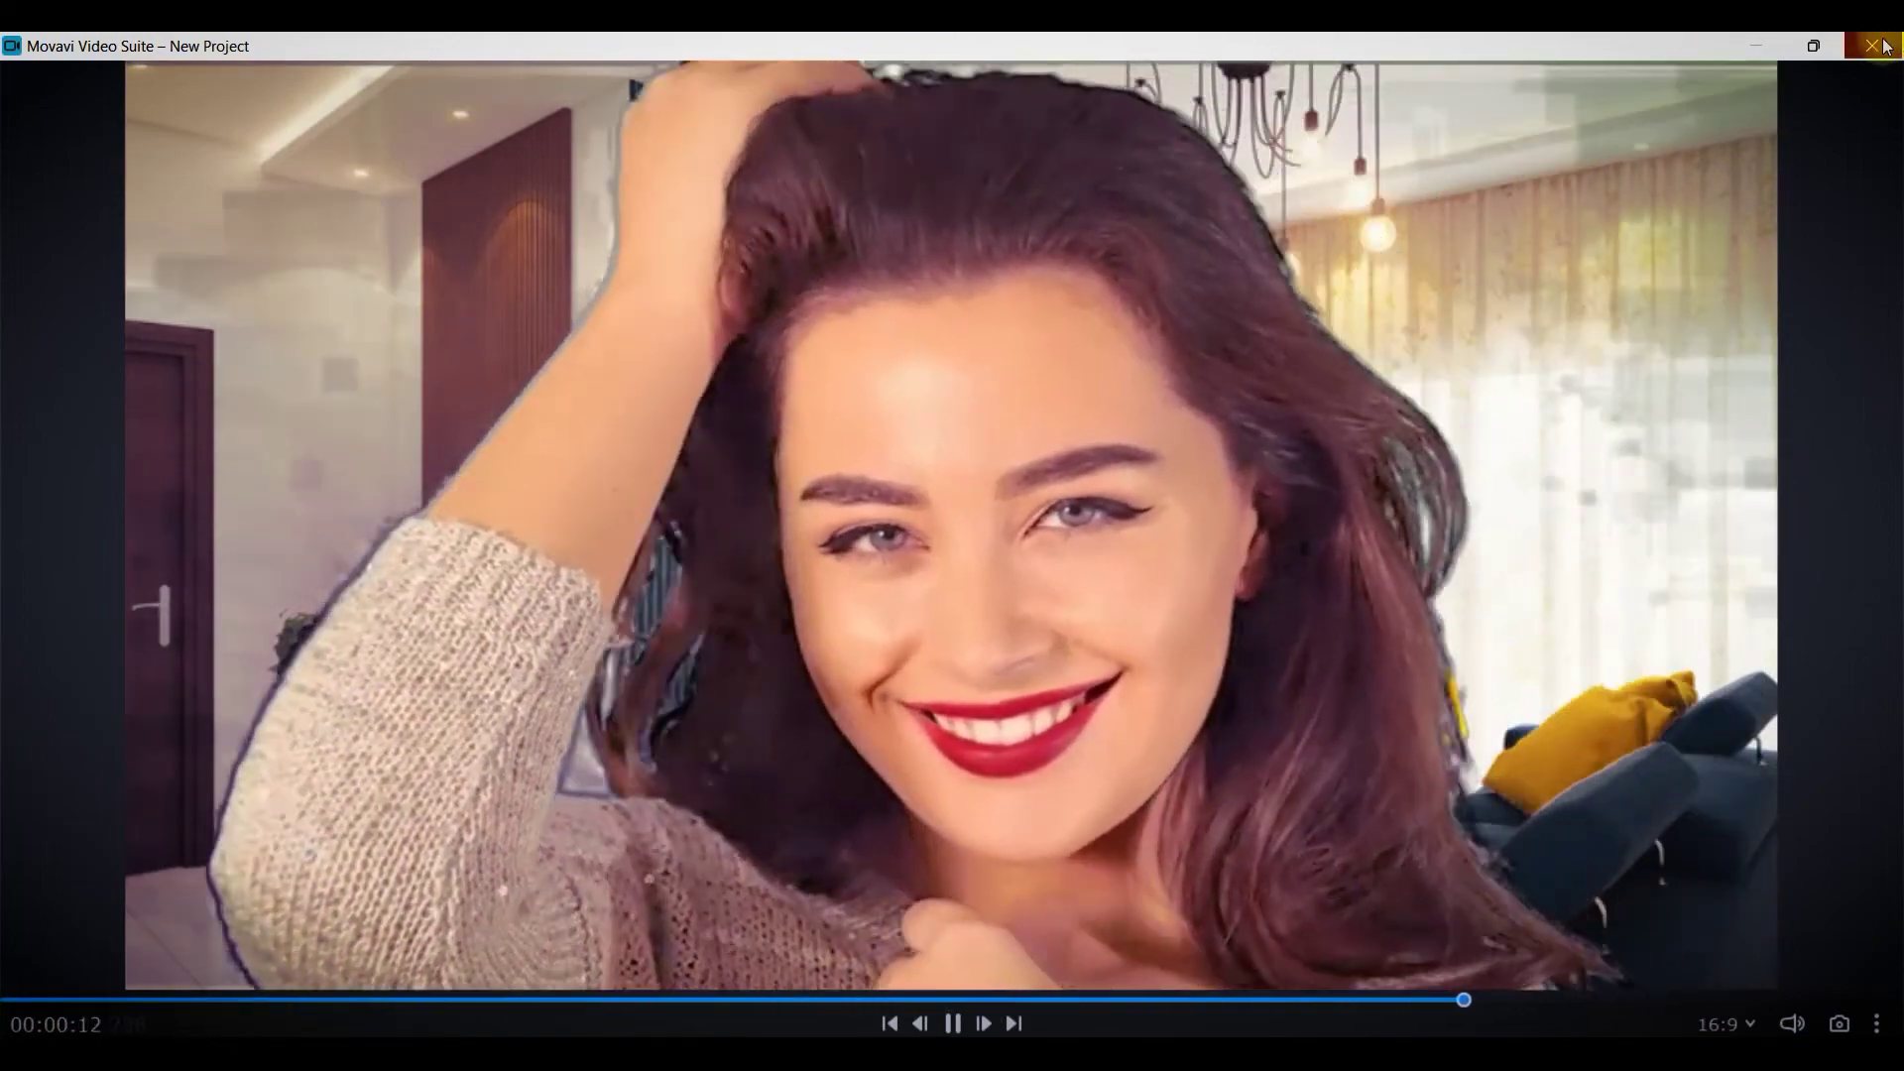
pyautogui.click(1875, 46)
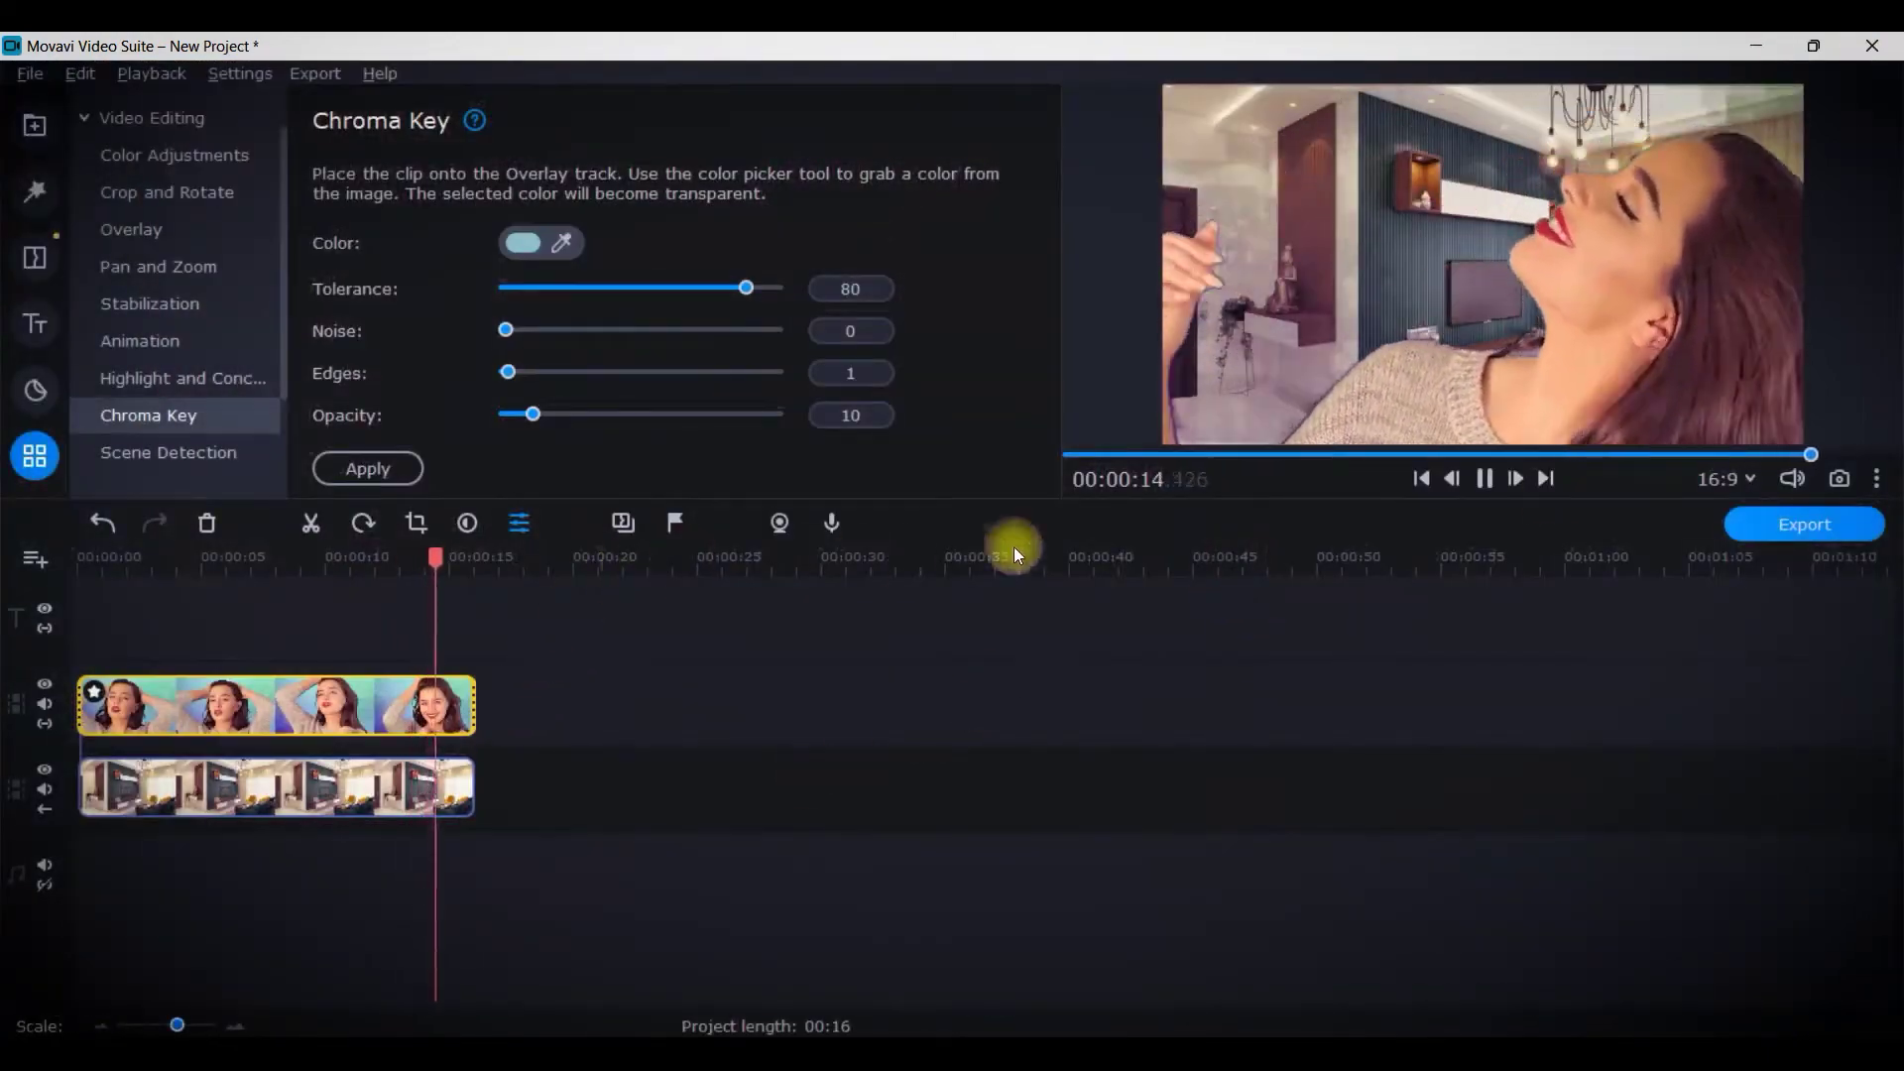
# Set the Sky Blue BG chroma key to tolerance 90, opacity 0 and noise 1
pyautogui.moveTo(474, 558); pyautogui.dragTo(71, 615)
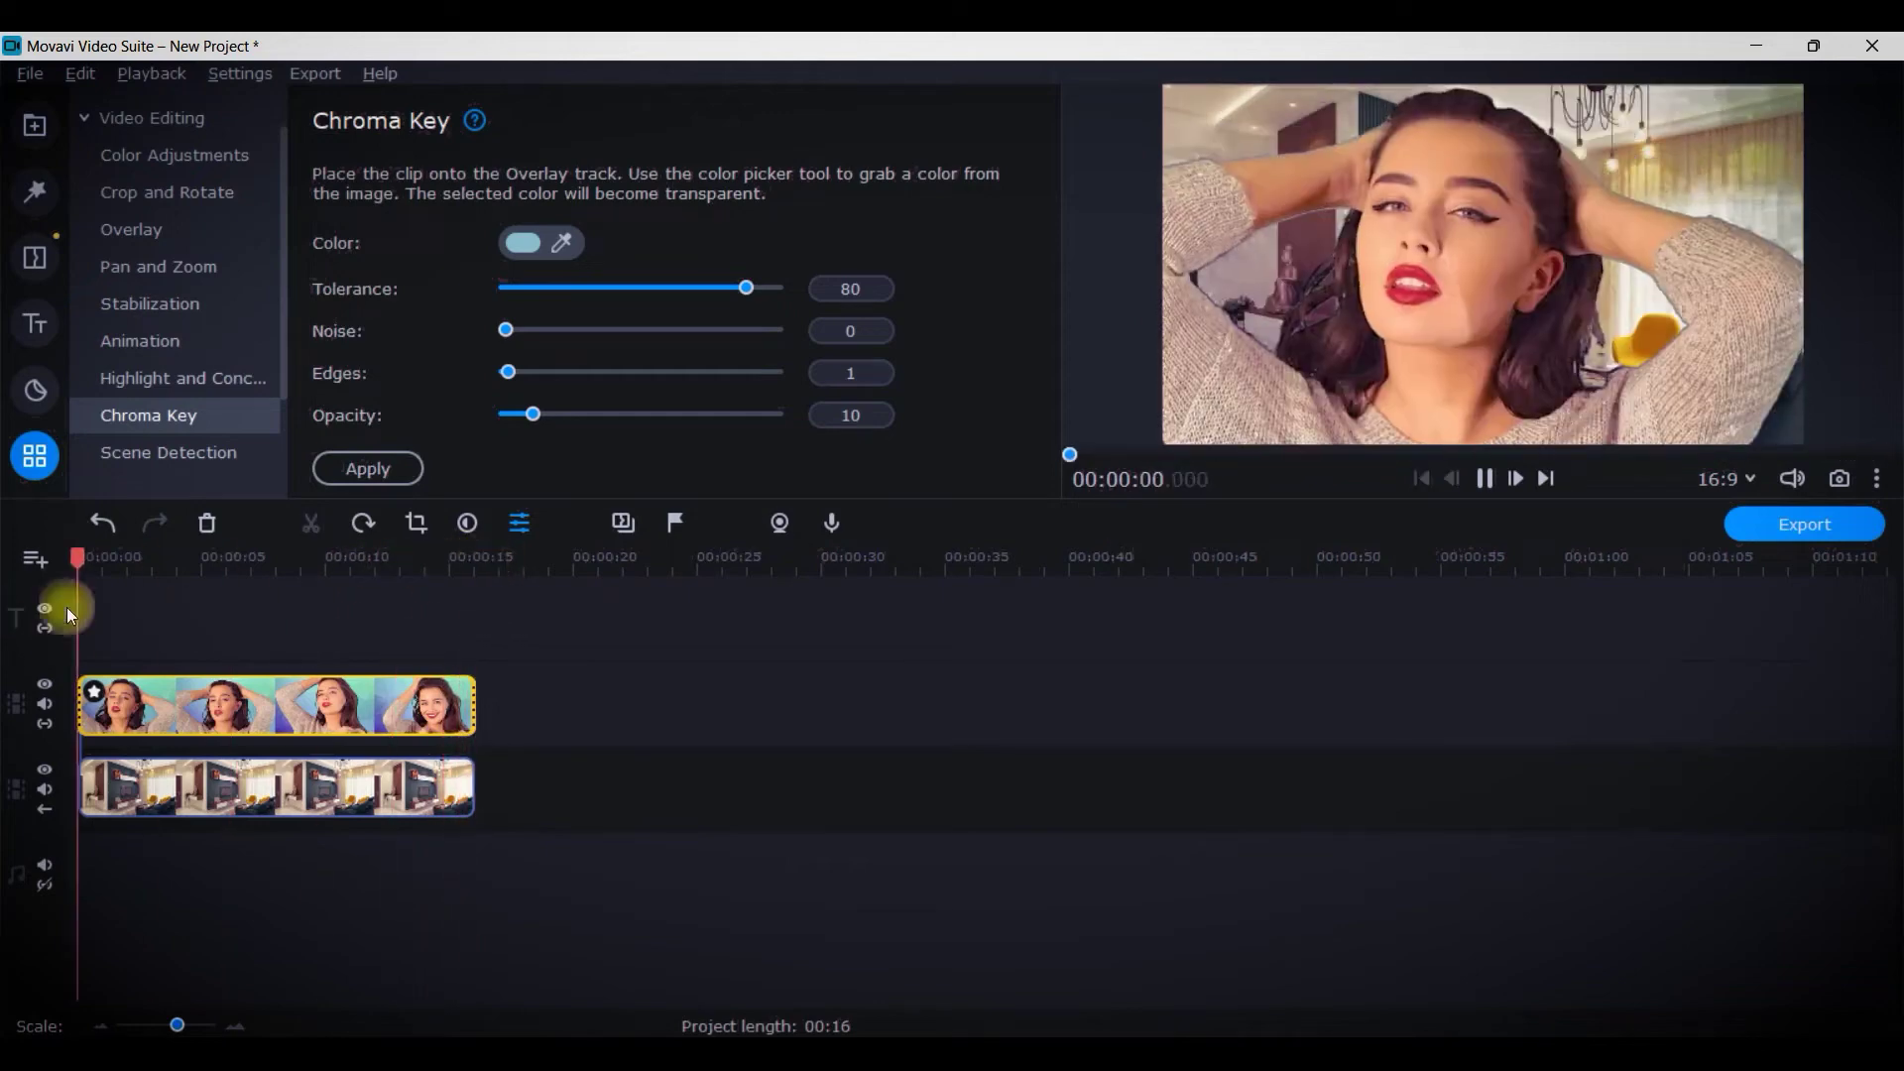
pyautogui.click(1485, 478)
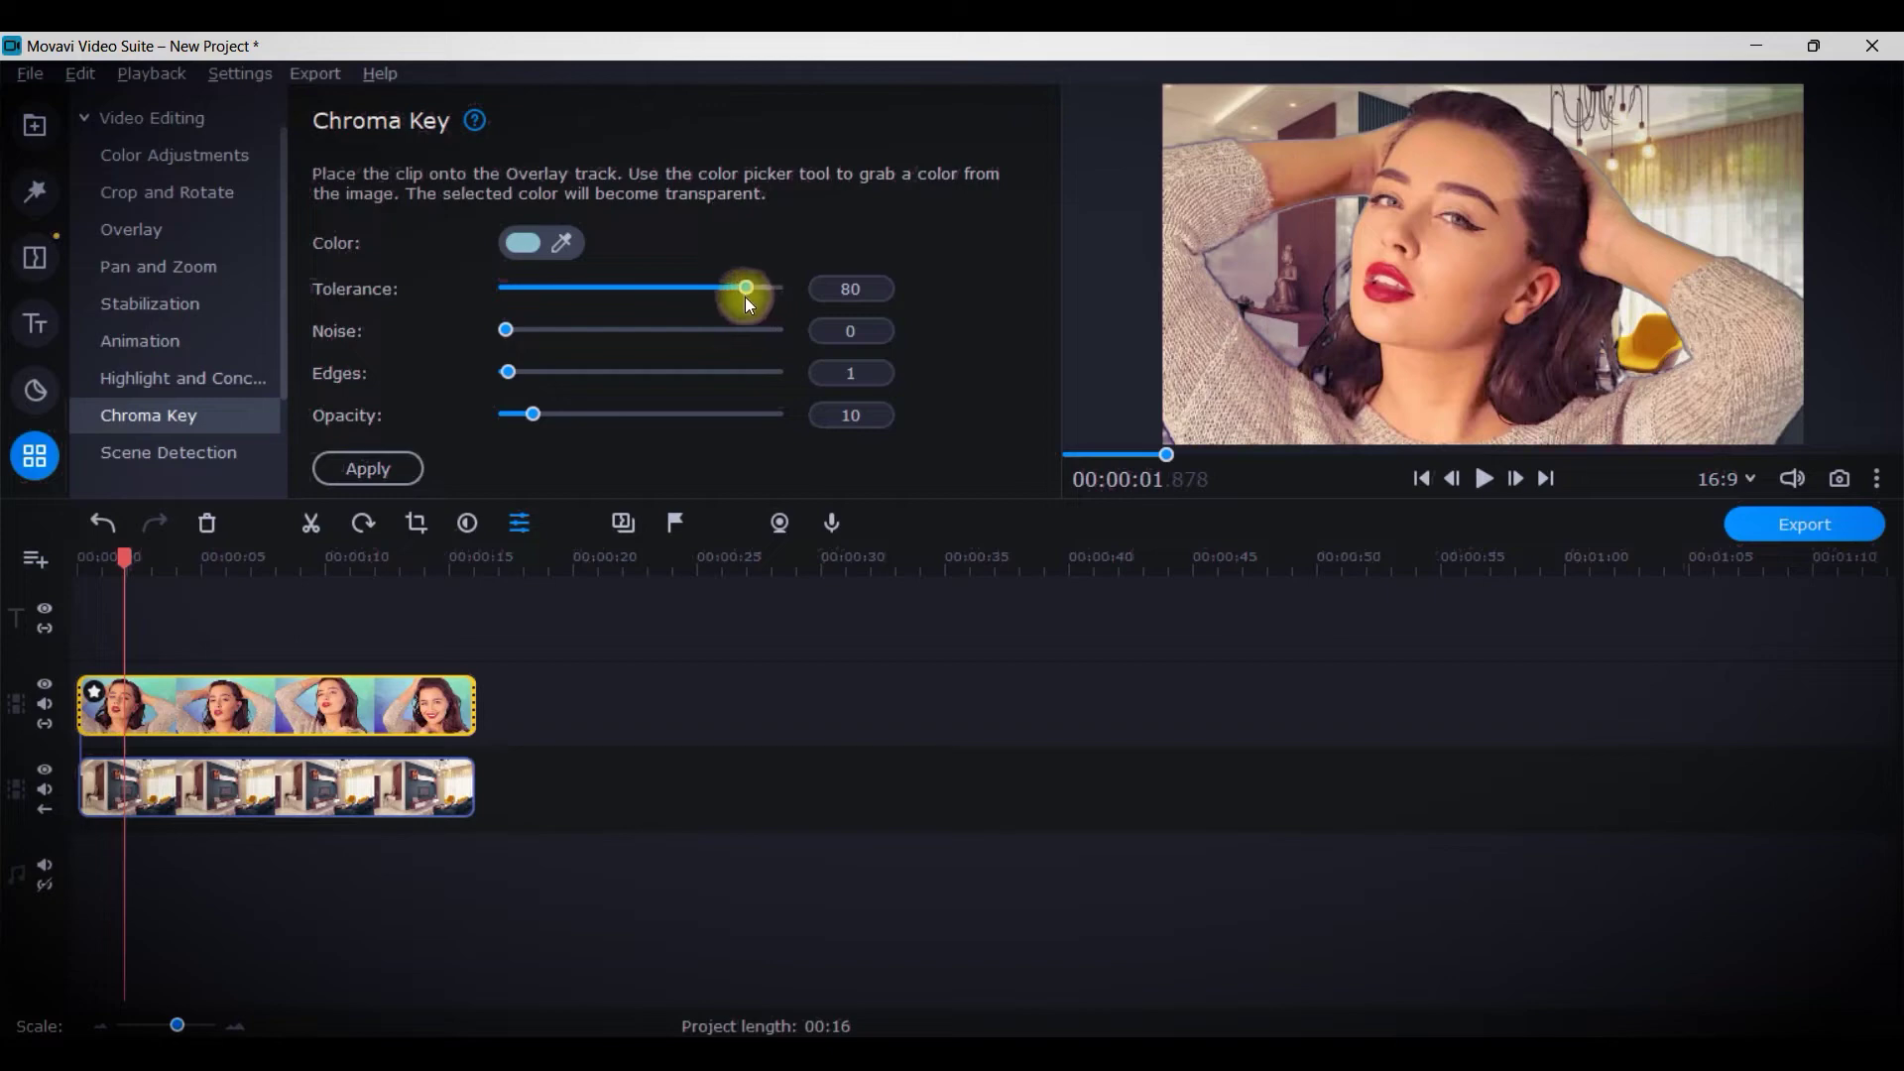
pyautogui.moveTo(746, 290); pyautogui.dragTo(778, 291)
pyautogui.moveTo(507, 422); pyautogui.dragTo(469, 425)
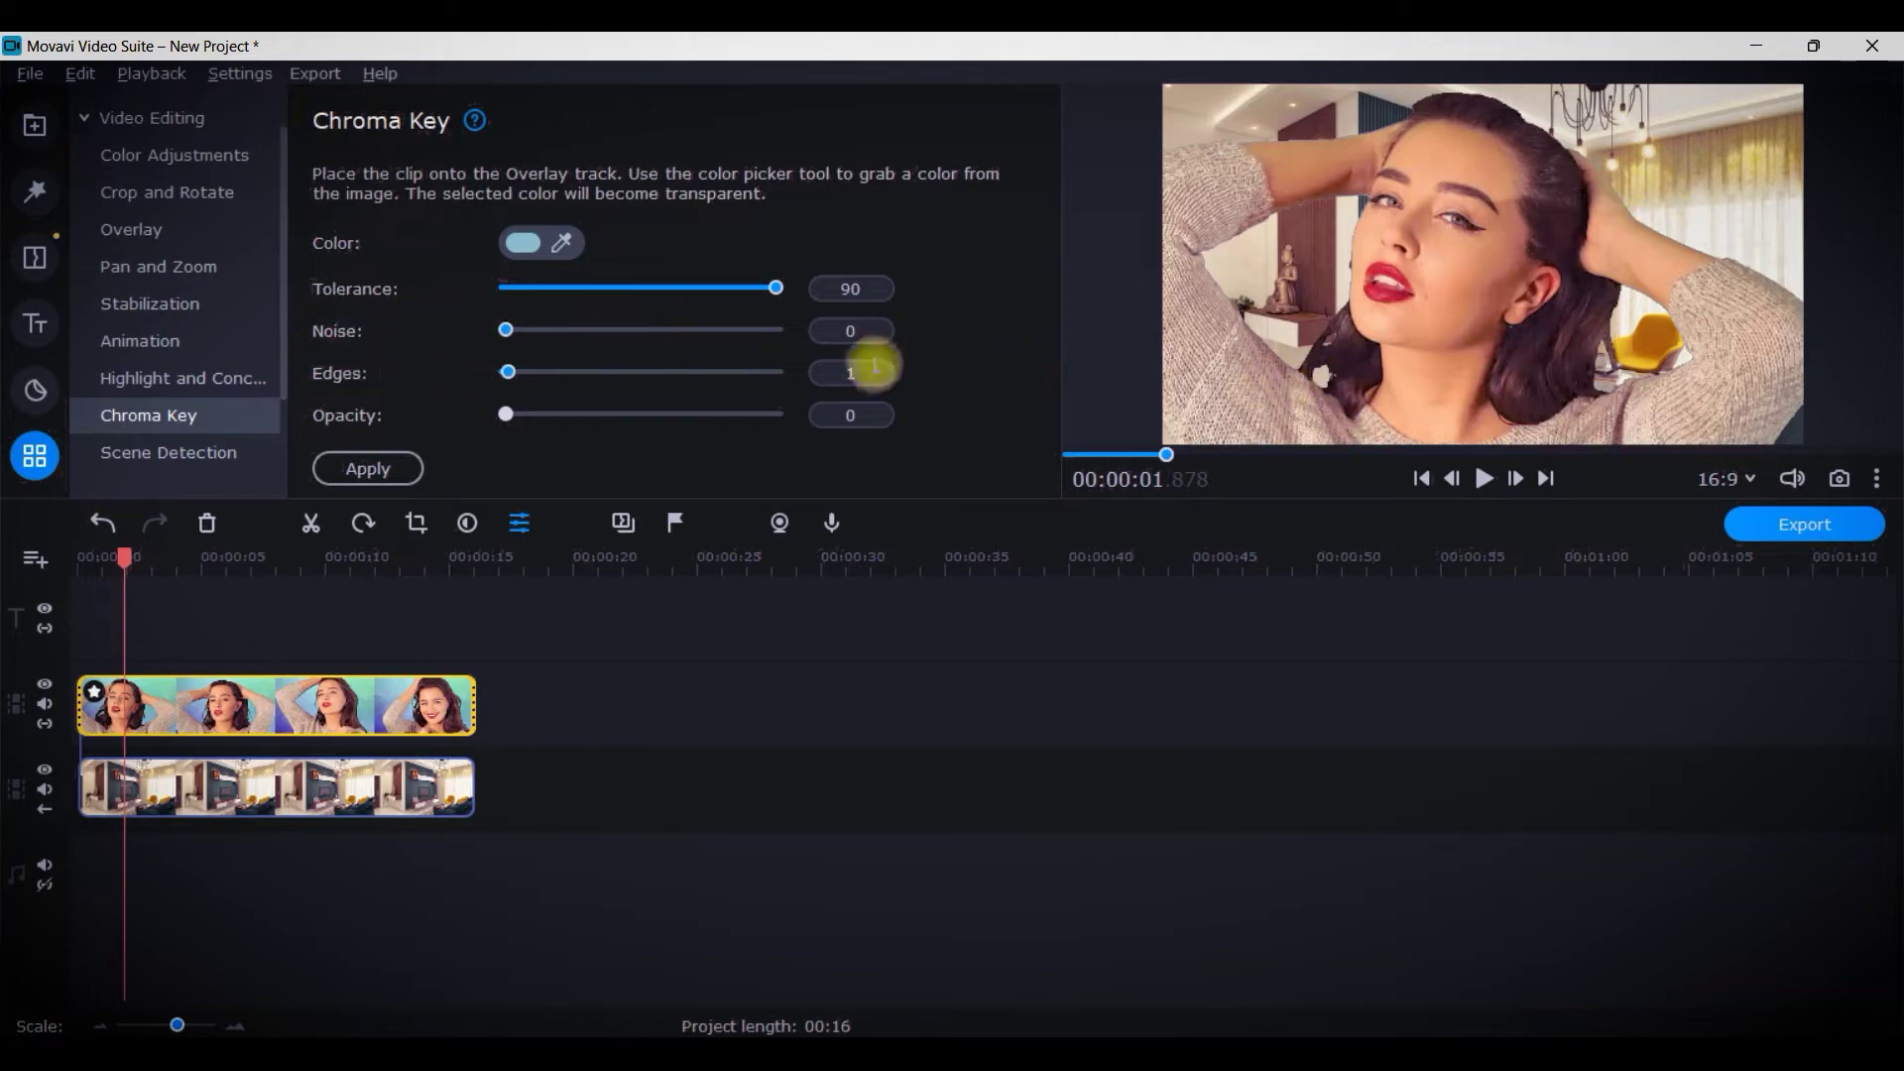
pyautogui.click(851, 331)
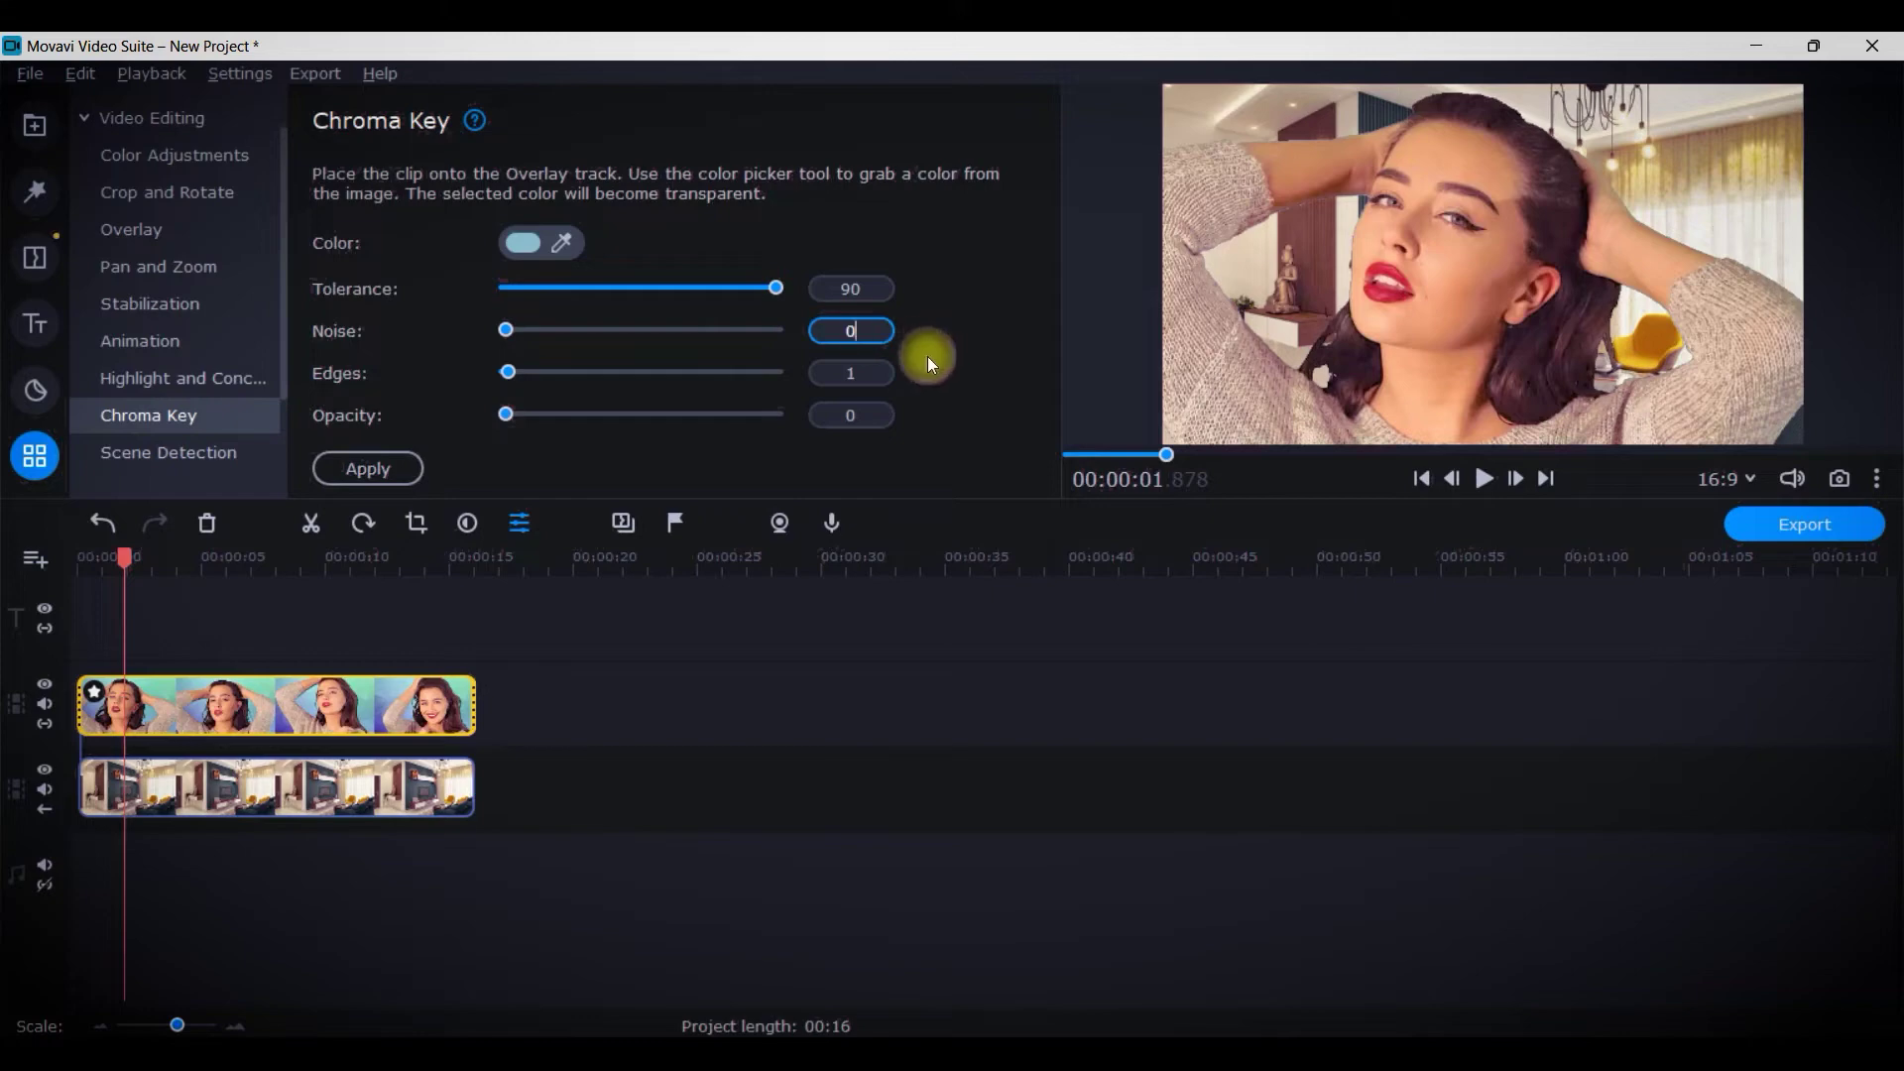
pyautogui.press('BackSpace')
pyautogui.write('1')
pyautogui.click(851, 373)
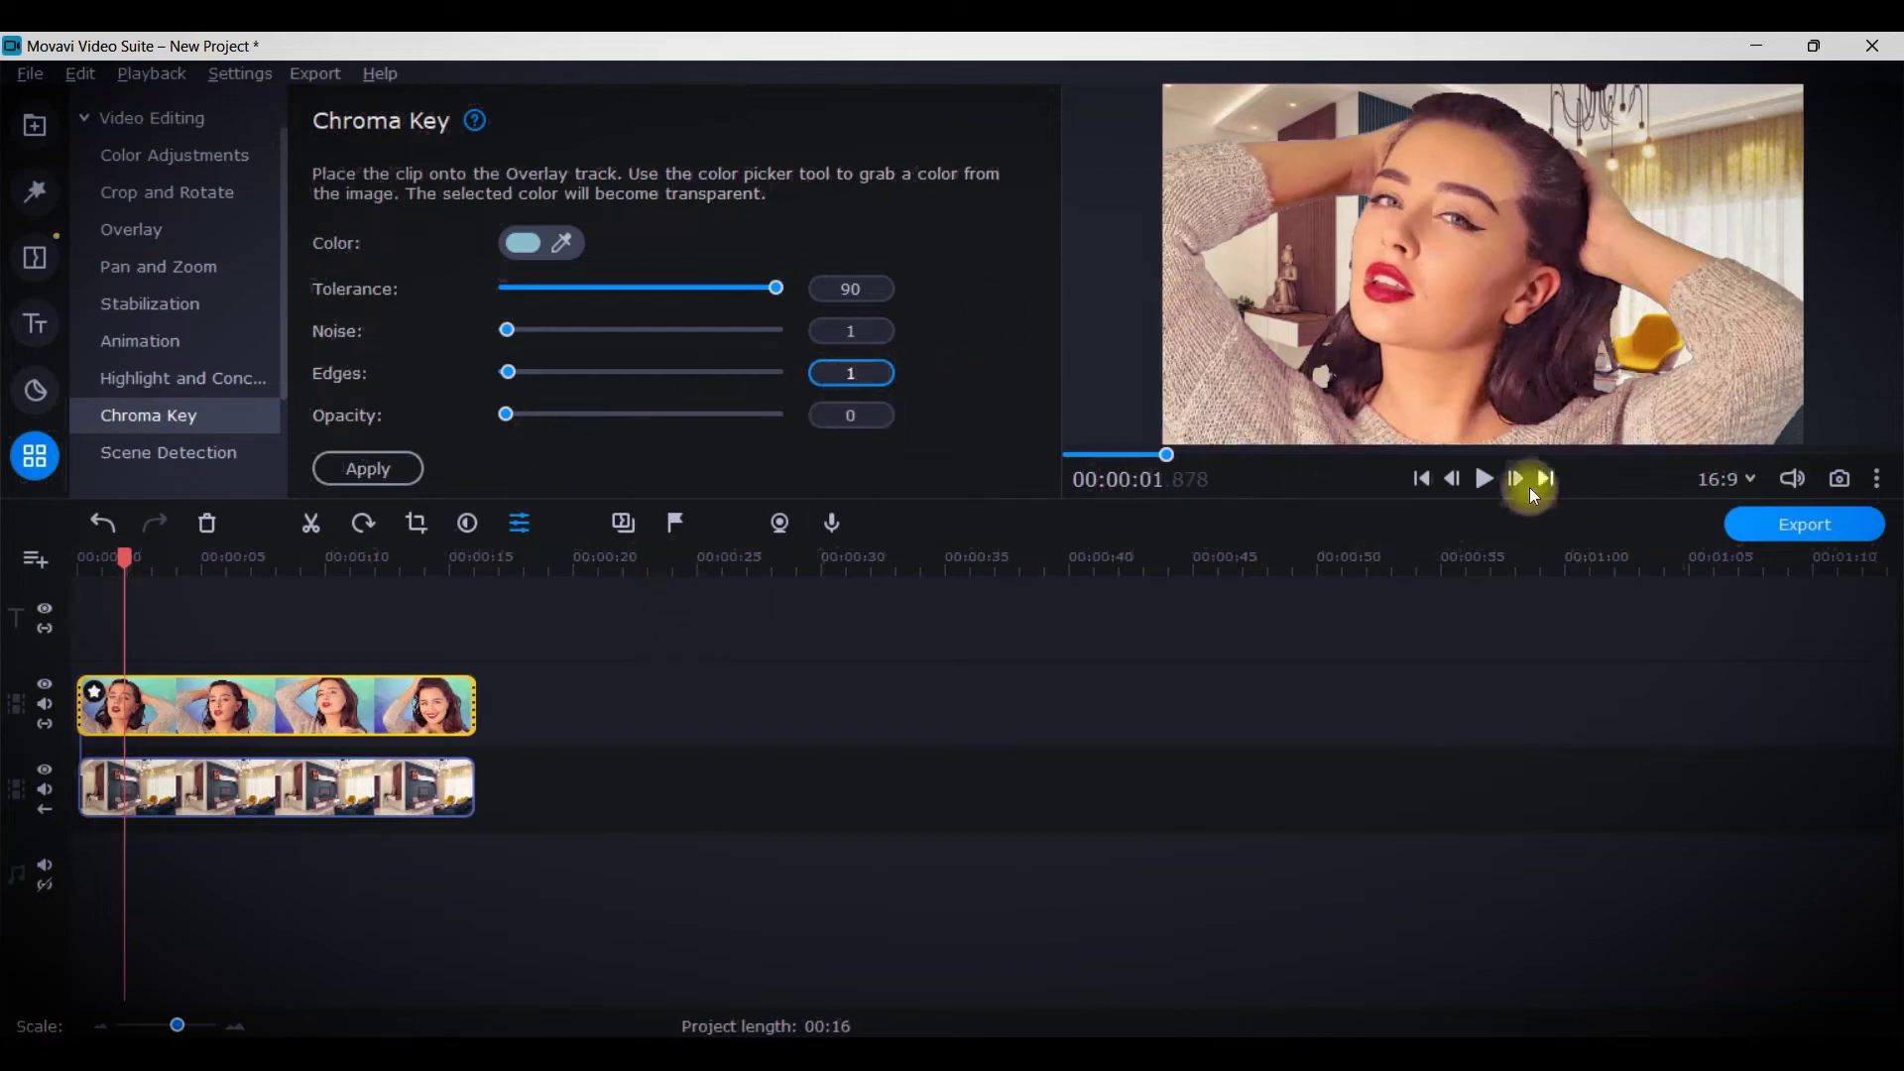
pyautogui.click(1878, 479)
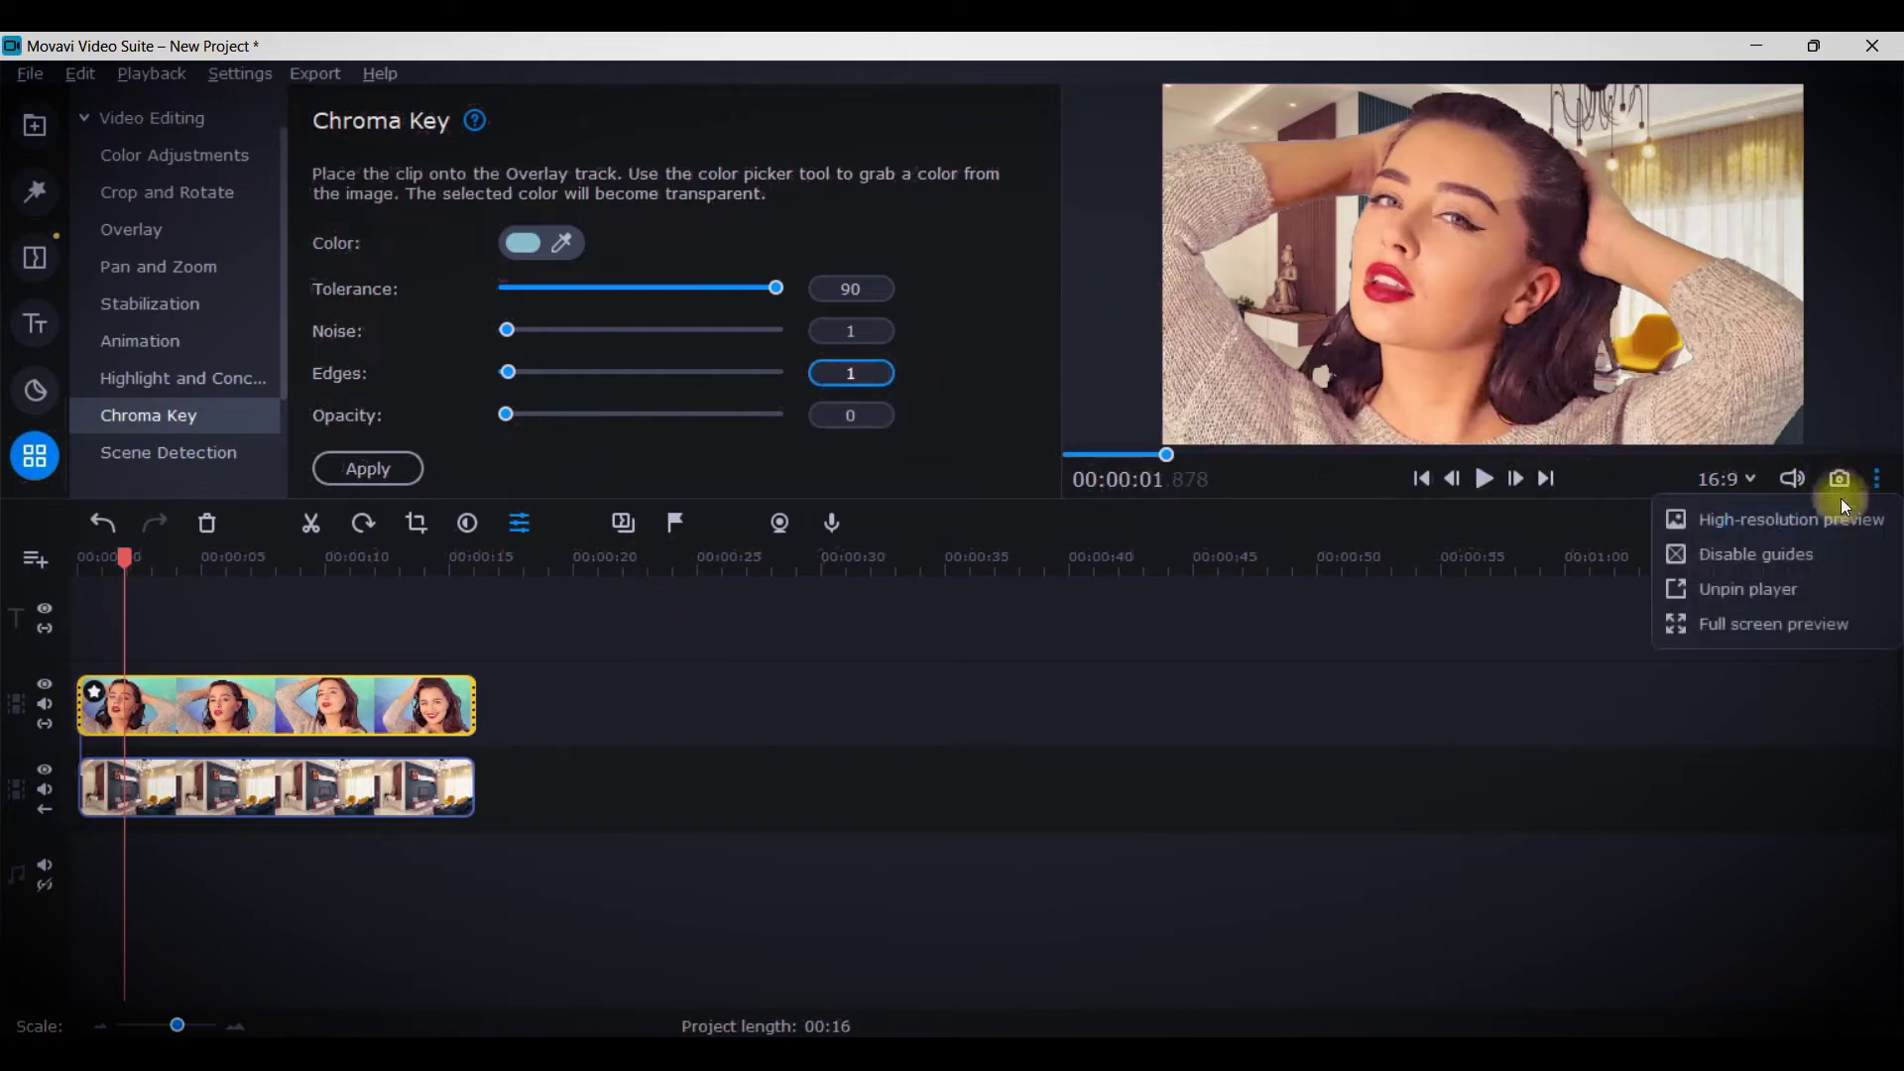
# Unpin the preview player and watch the keyed clip maximized full screen
pyautogui.click(1775, 591)
pyautogui.click(1189, 322)
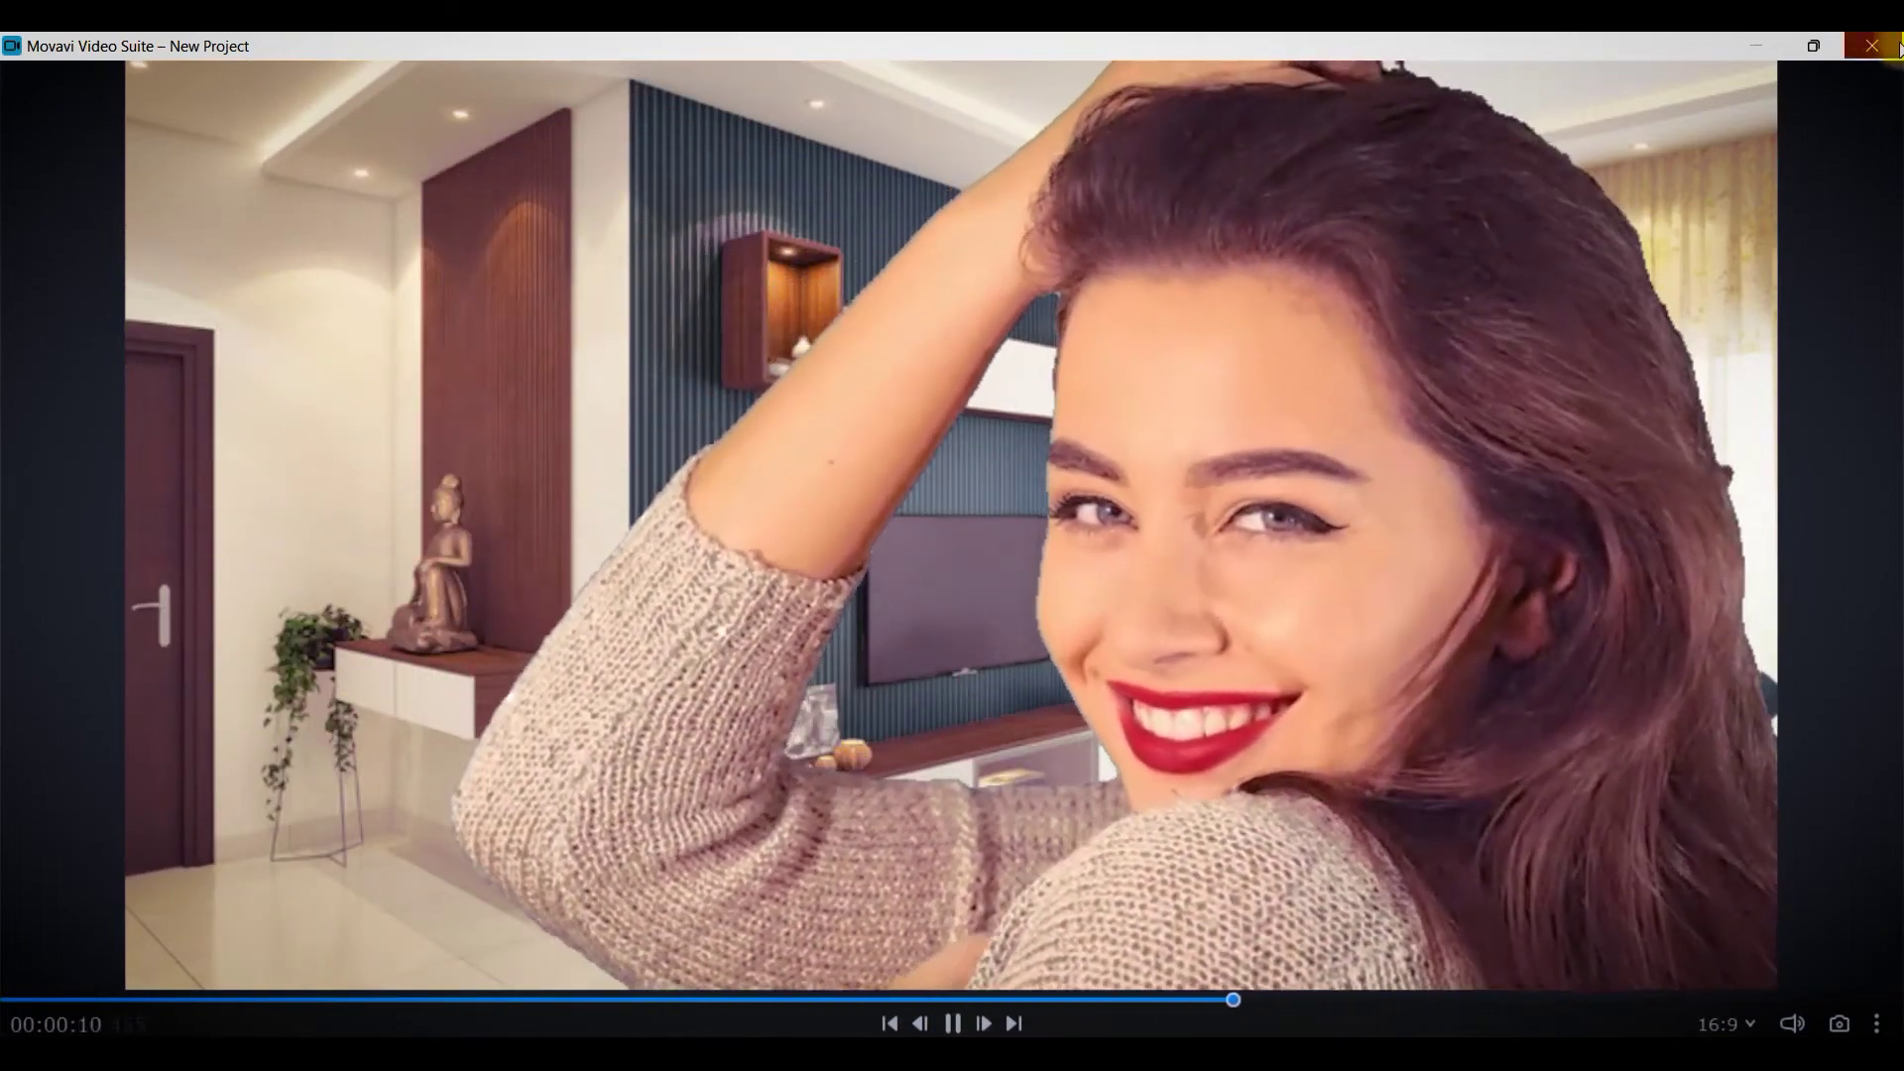
pyautogui.press('Escape')
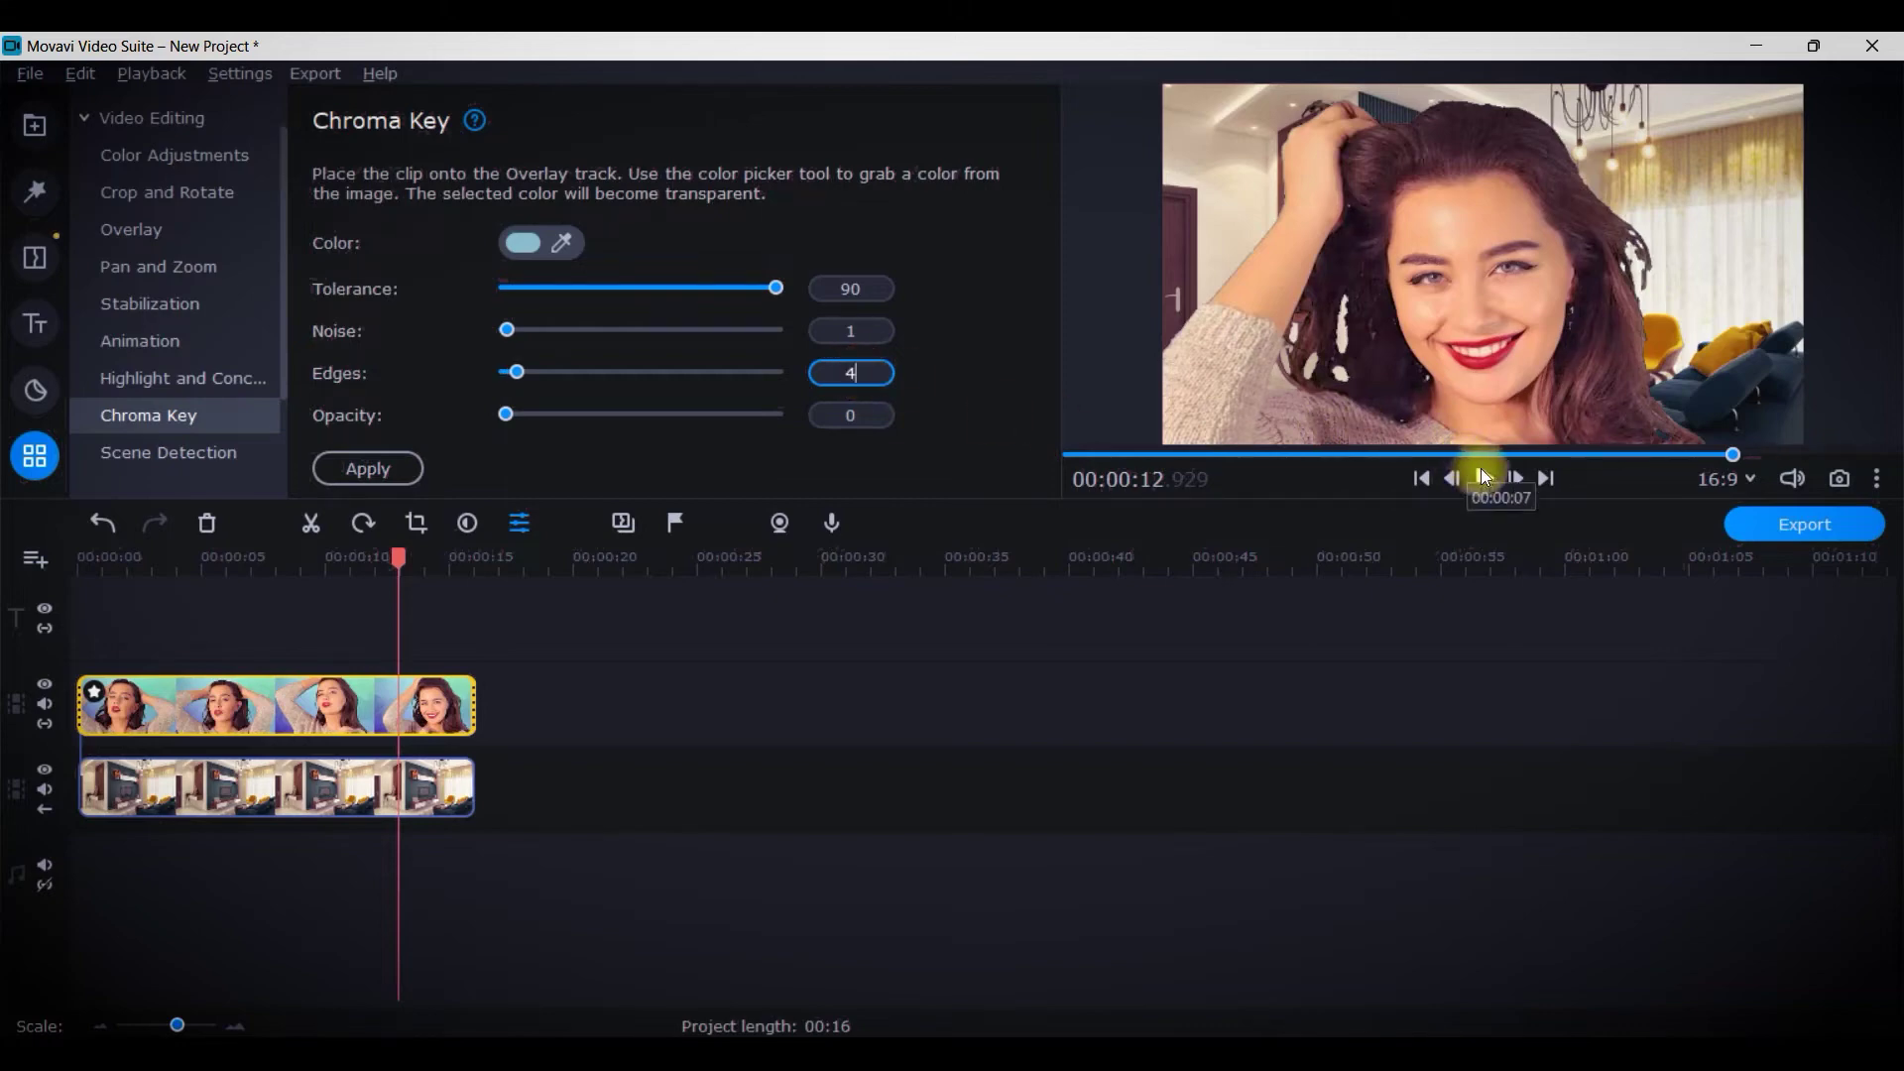
# Adjust chroma key Edges to 20, then down to 9, and replay the preview
pyautogui.moveTo(1732, 454); pyautogui.dragTo(1434, 481)
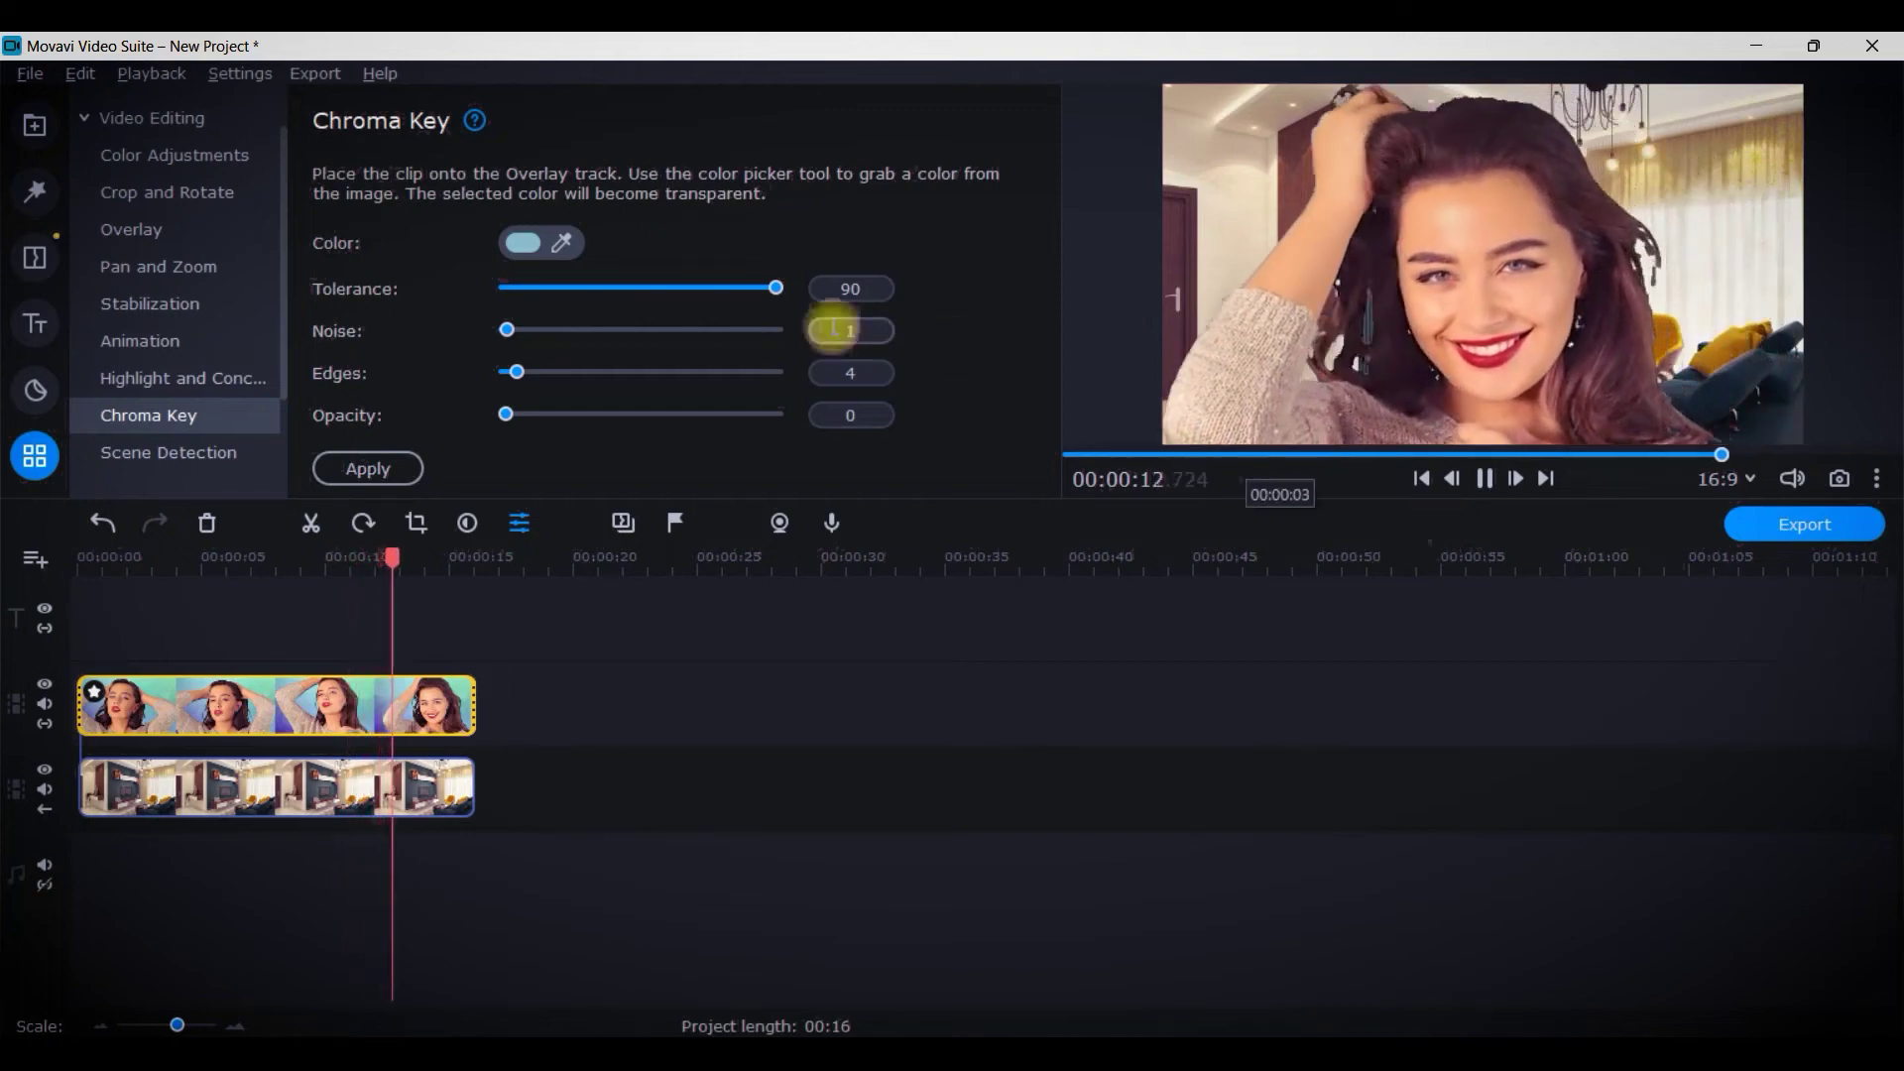
pyautogui.moveTo(517, 372); pyautogui.dragTo(561, 375)
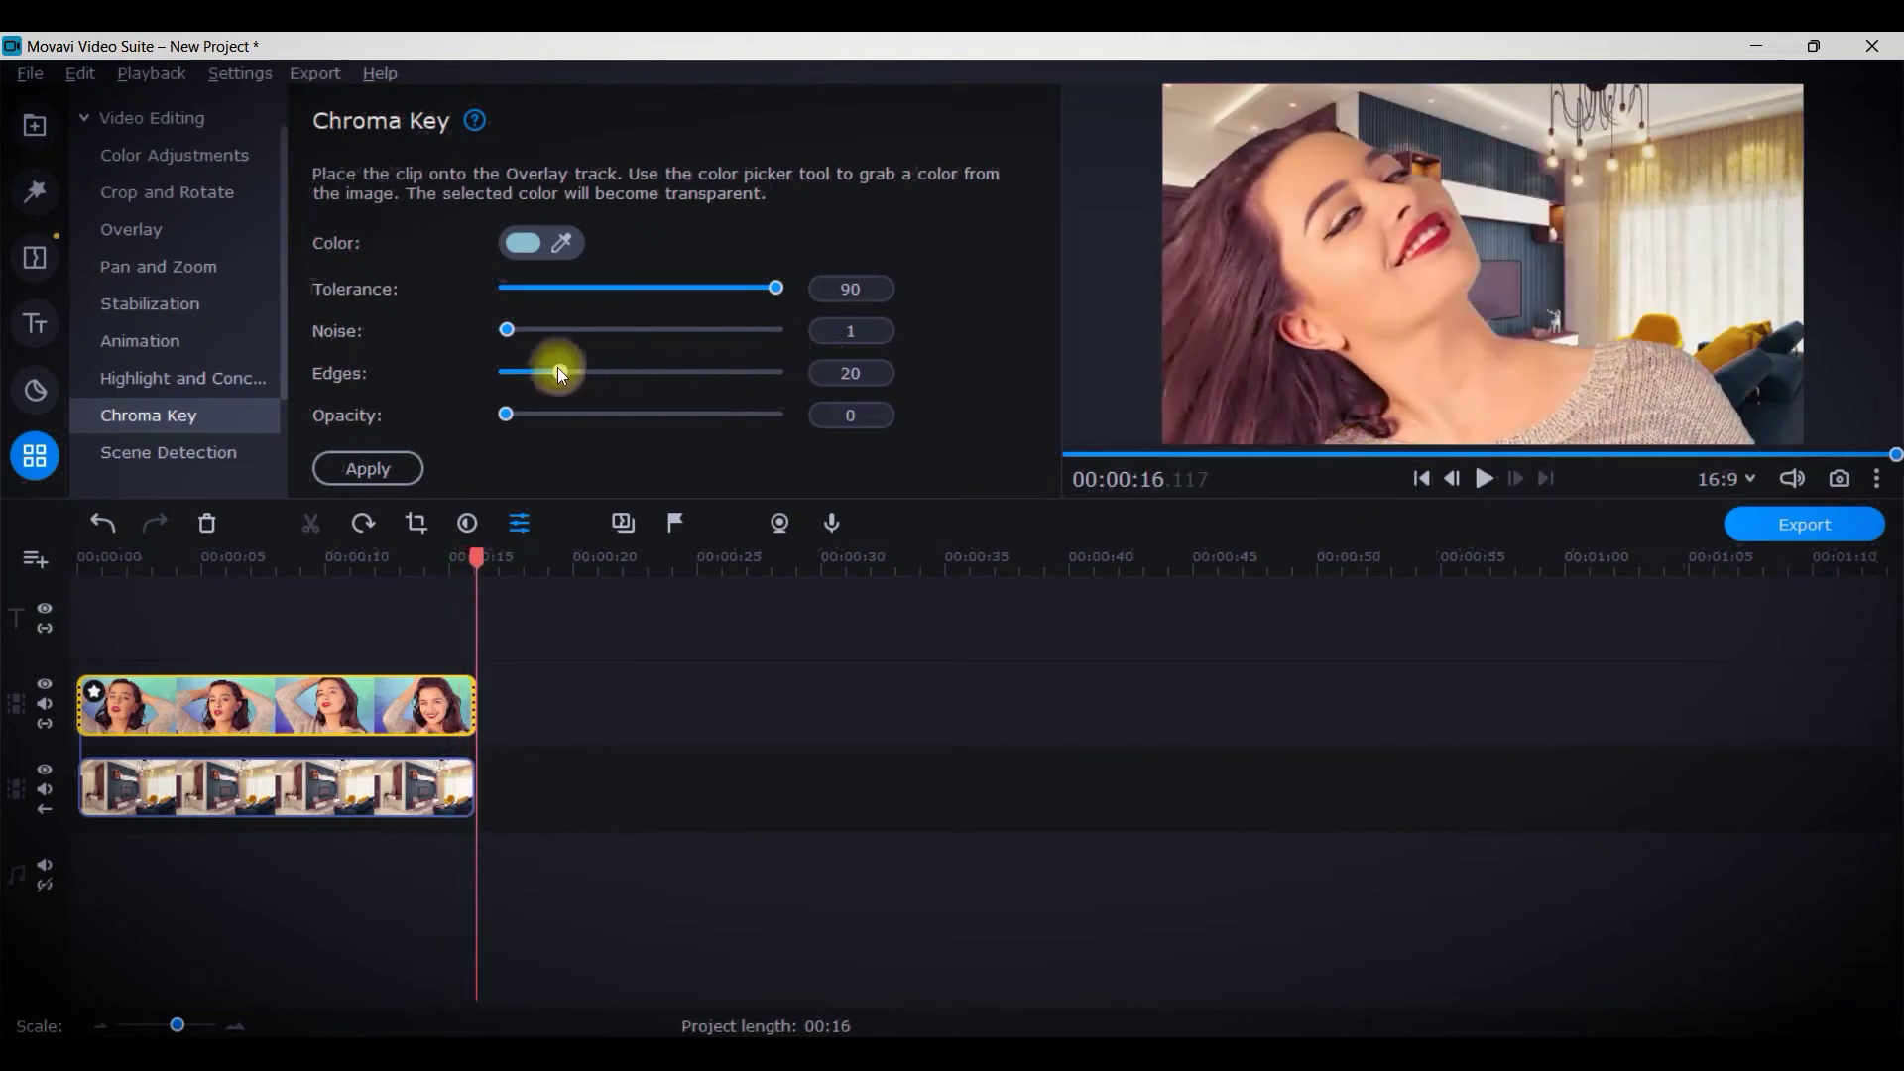
pyautogui.moveTo(536, 377); pyautogui.dragTo(529, 377)
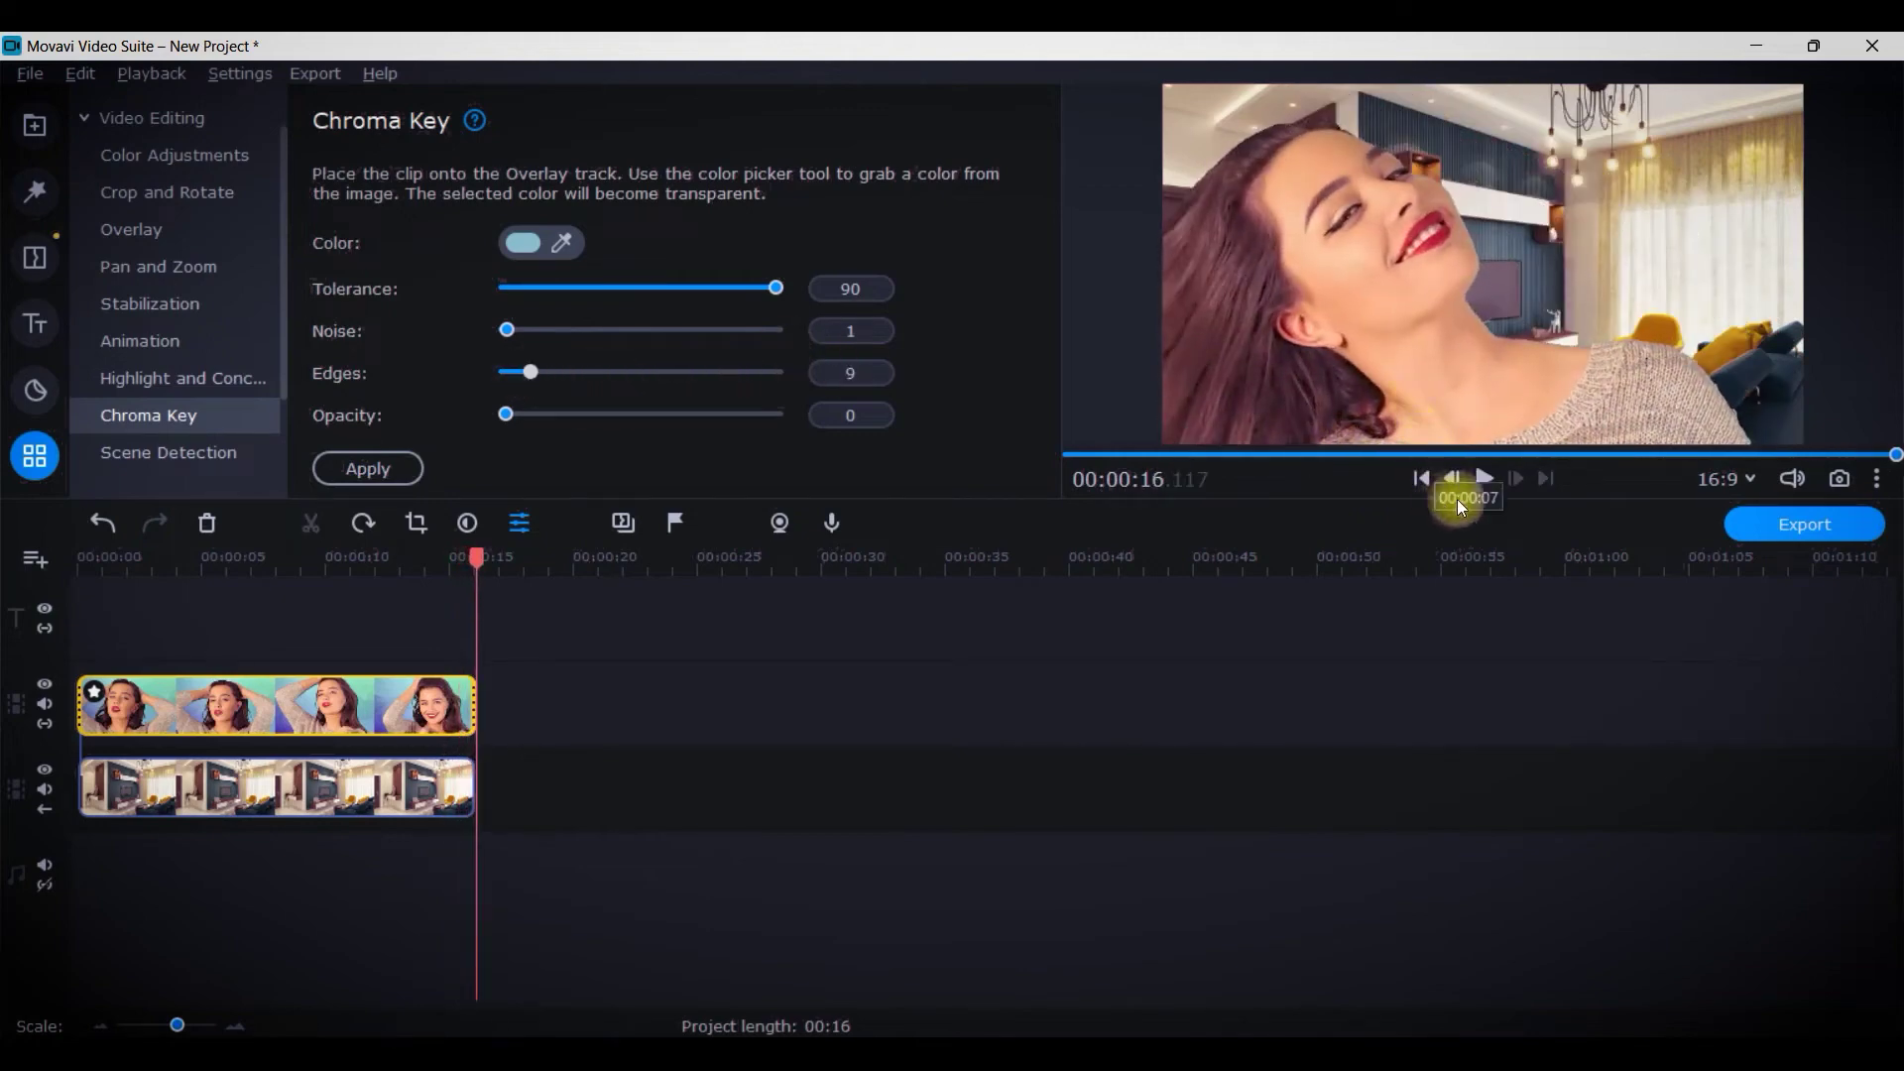
pyautogui.click(1485, 479)
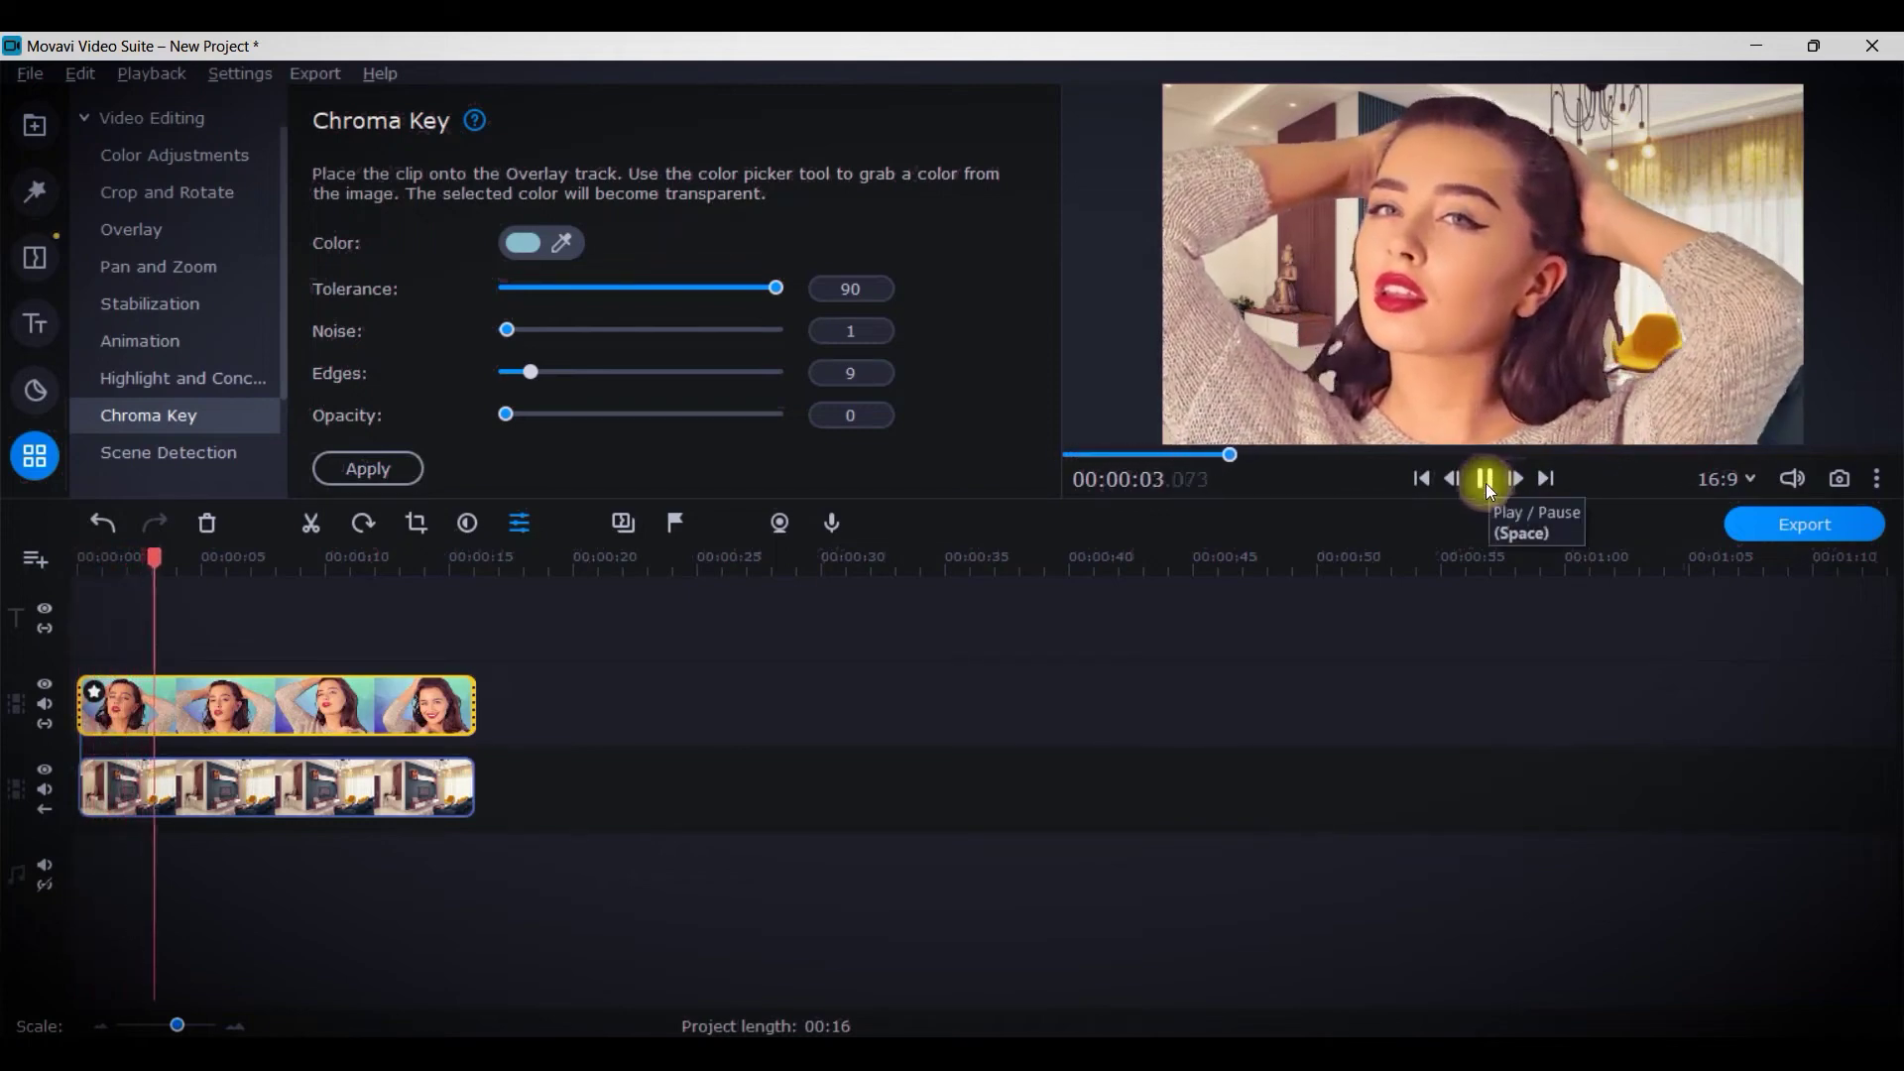
pyautogui.click(1486, 482)
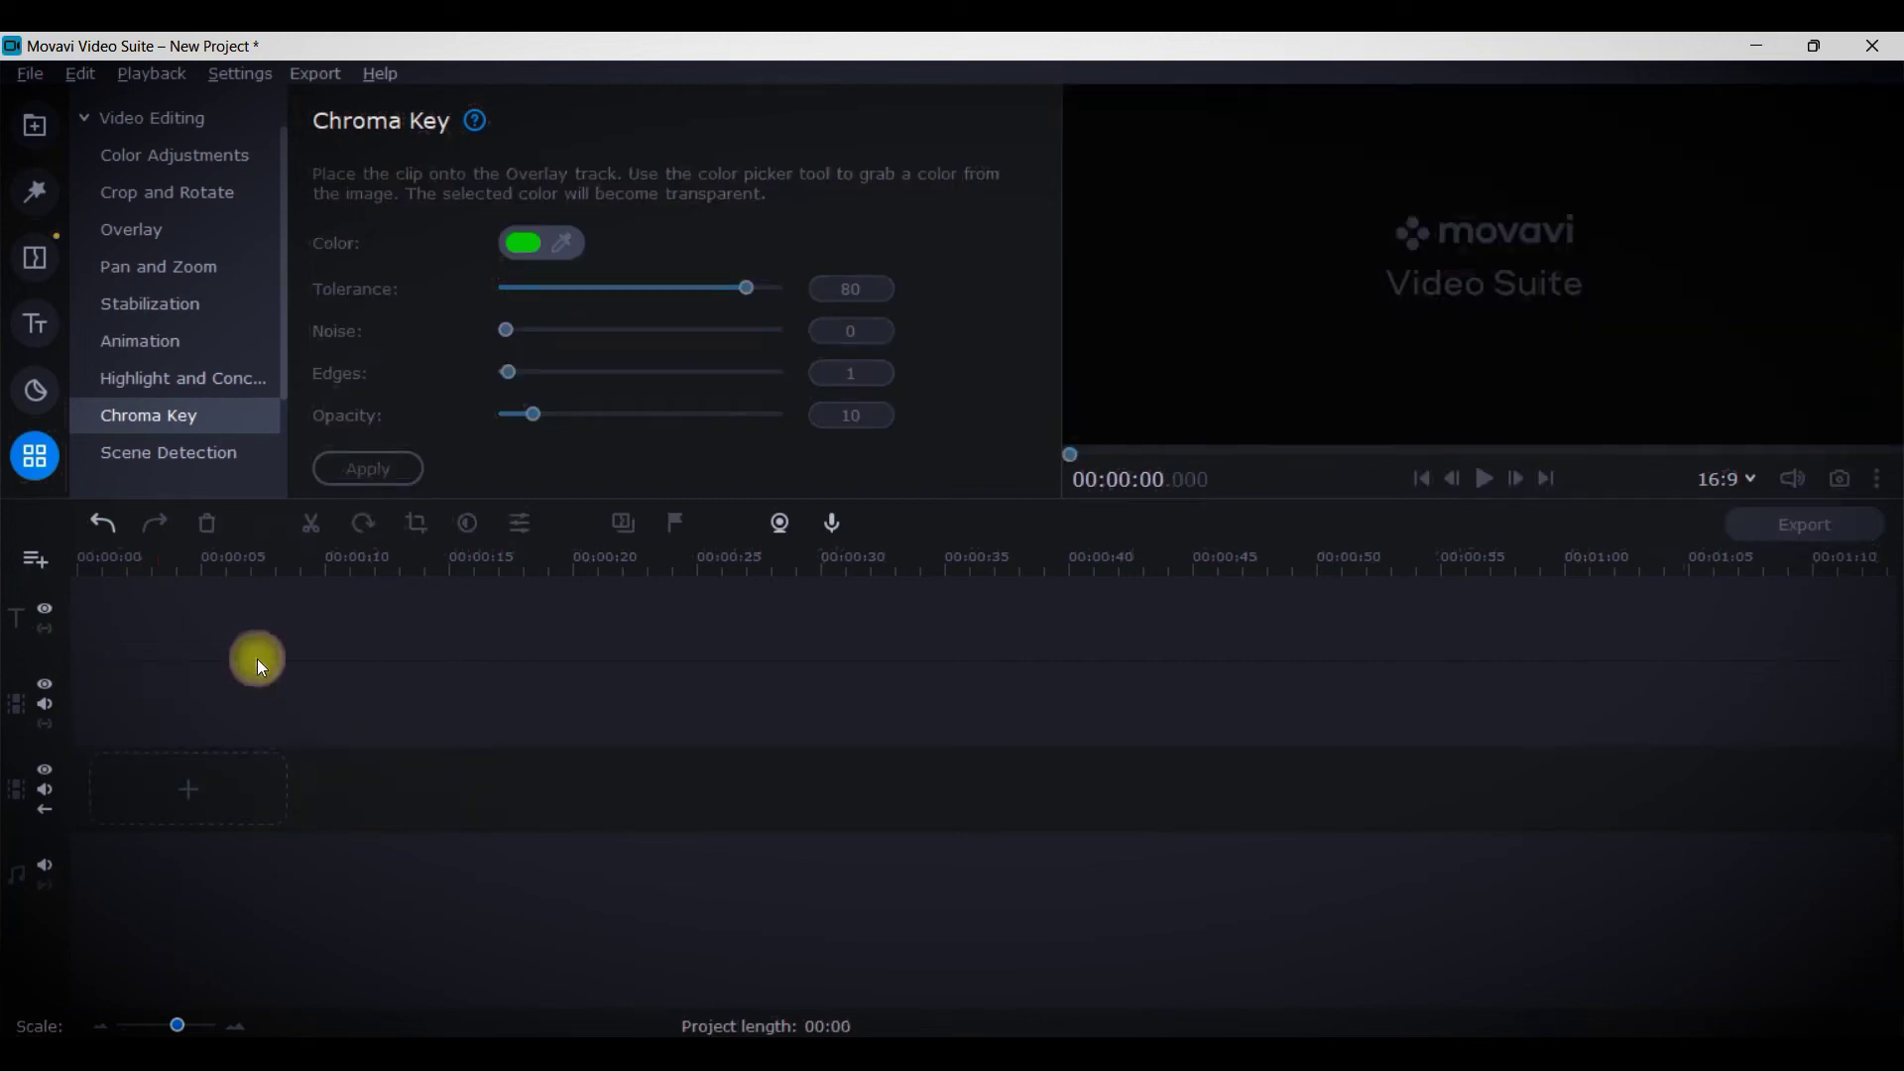
# Place the 2.png room image on the main track with Yellow BG.mp4 on the overlay track above it
pyautogui.click(34, 126)
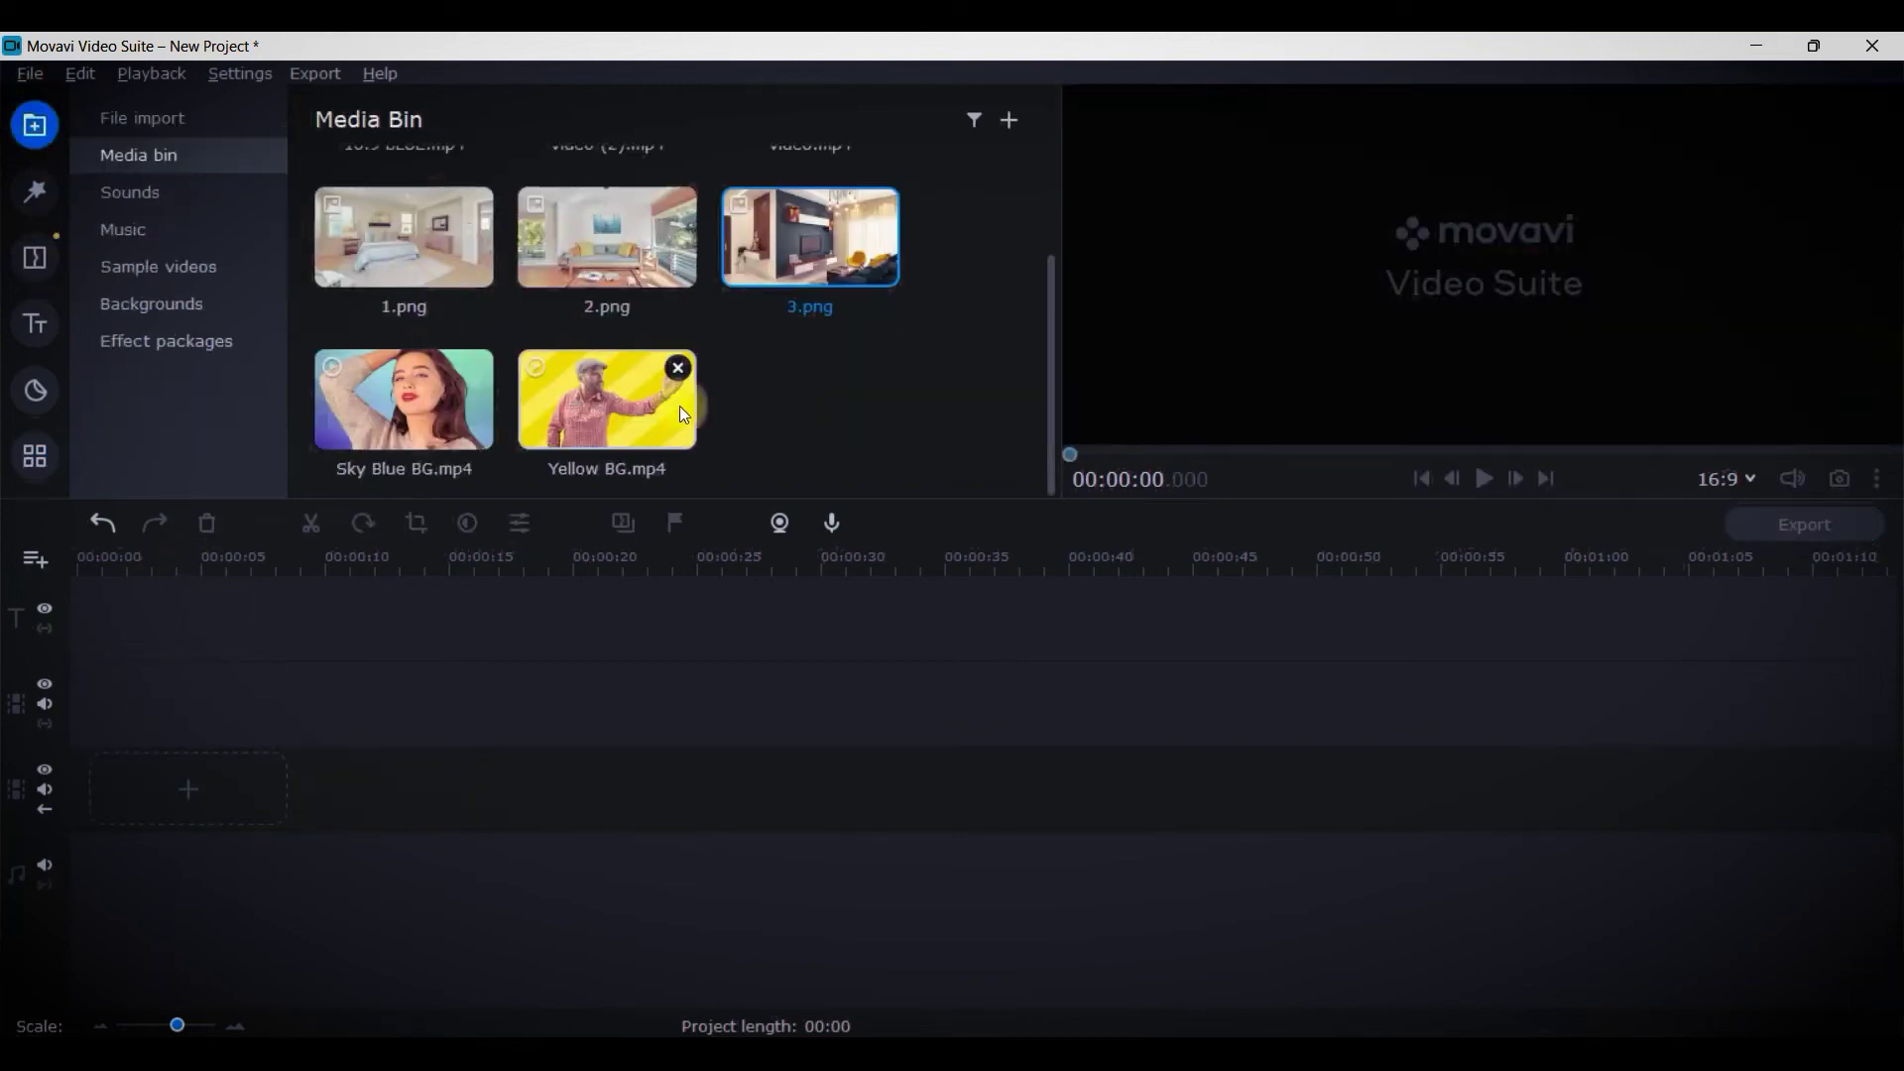
pyautogui.moveTo(684, 415); pyautogui.dragTo(80, 762)
pyautogui.click(214, 843)
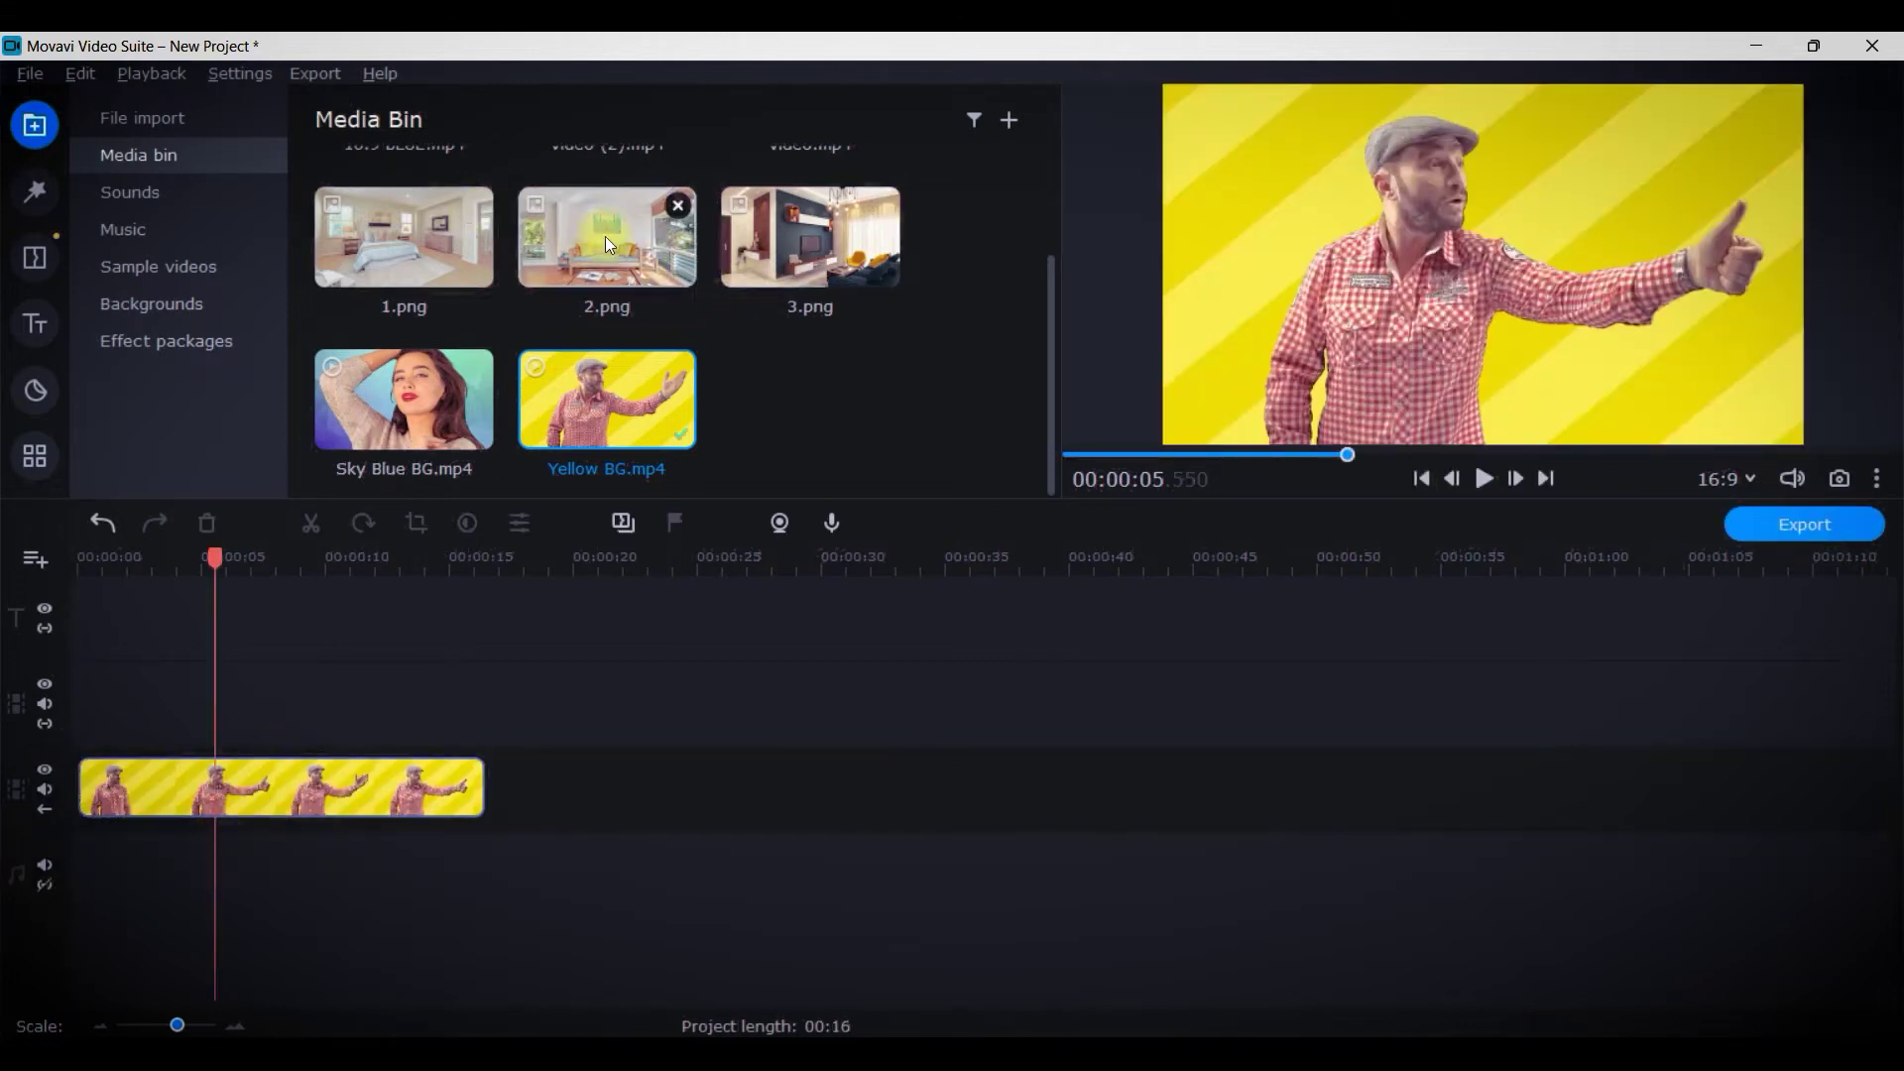
pyautogui.moveTo(605, 236); pyautogui.dragTo(63, 750)
pyautogui.moveTo(293, 801); pyautogui.dragTo(196, 716)
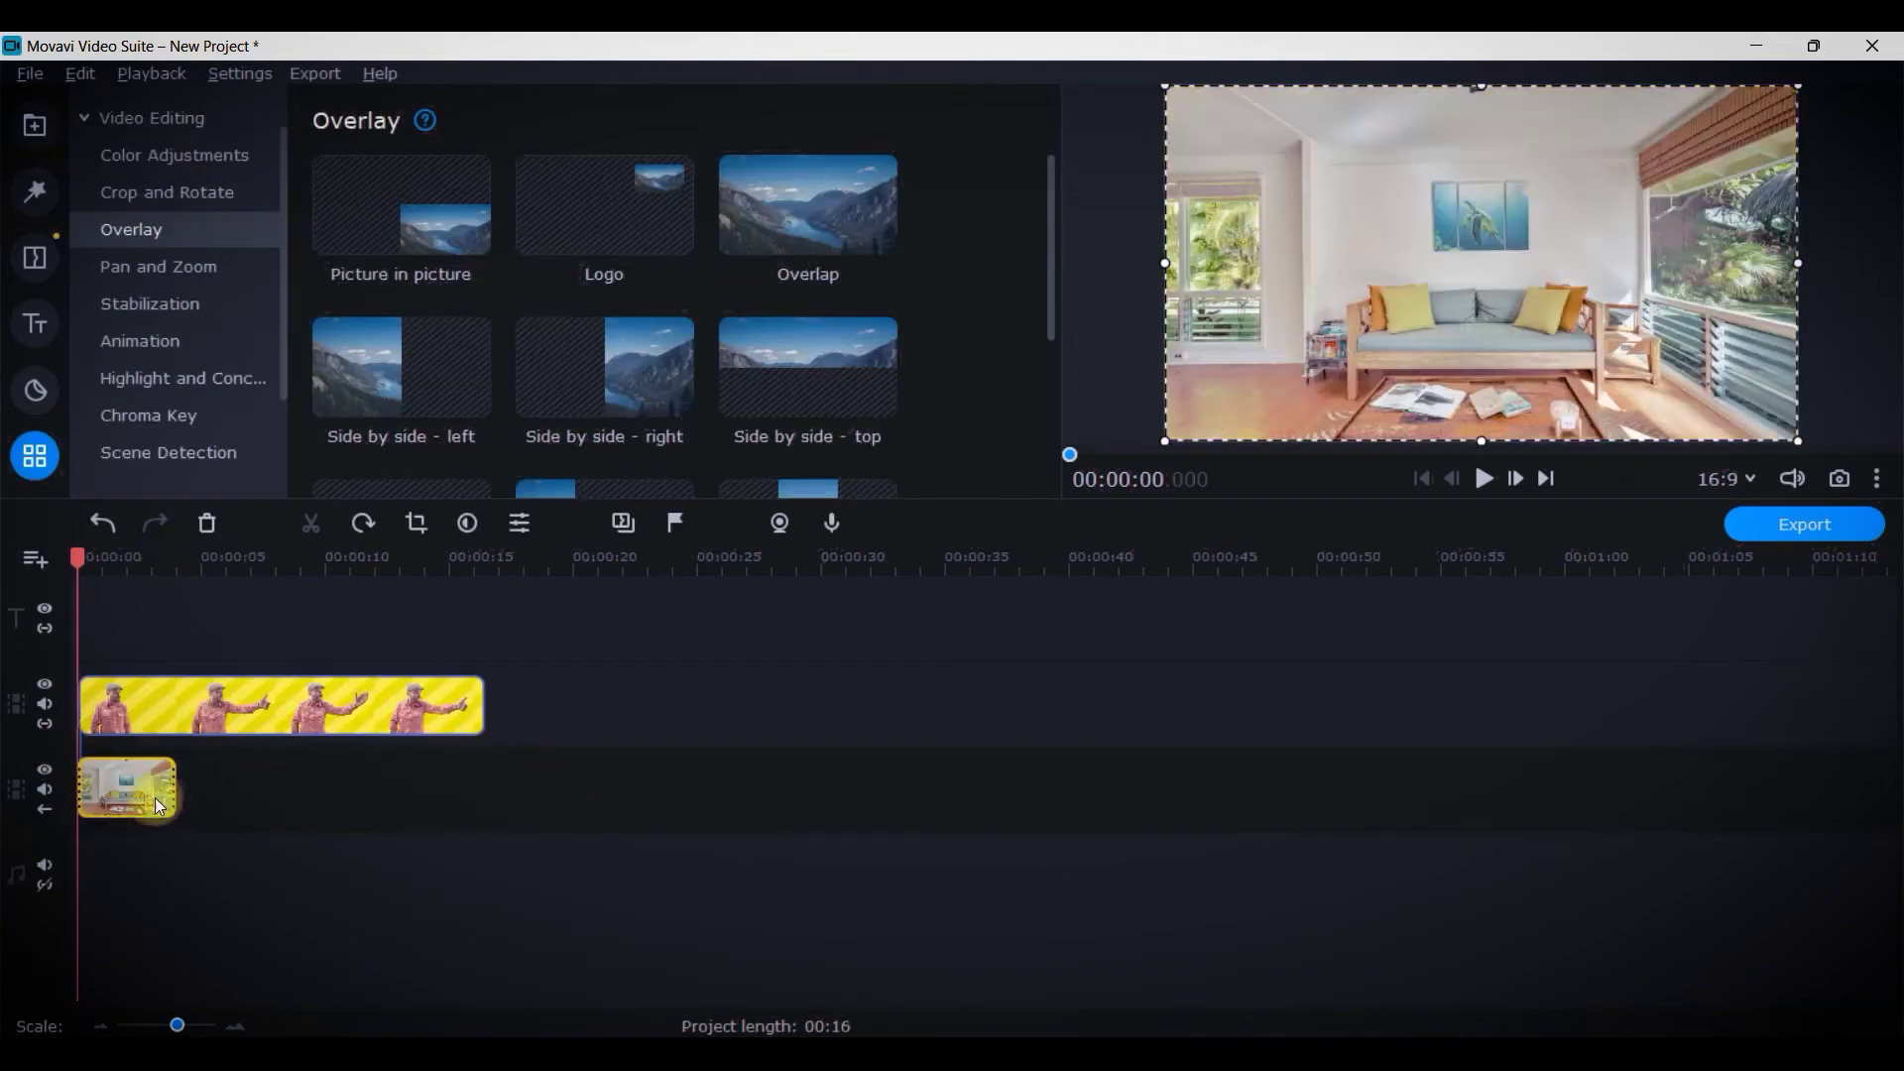
# Stretch 2.png to the Yellow BG clip's length and bring up Chroma Key for the overlay clip
pyautogui.click(155, 798)
pyautogui.moveTo(175, 800); pyautogui.dragTo(486, 823)
pyautogui.click(169, 815)
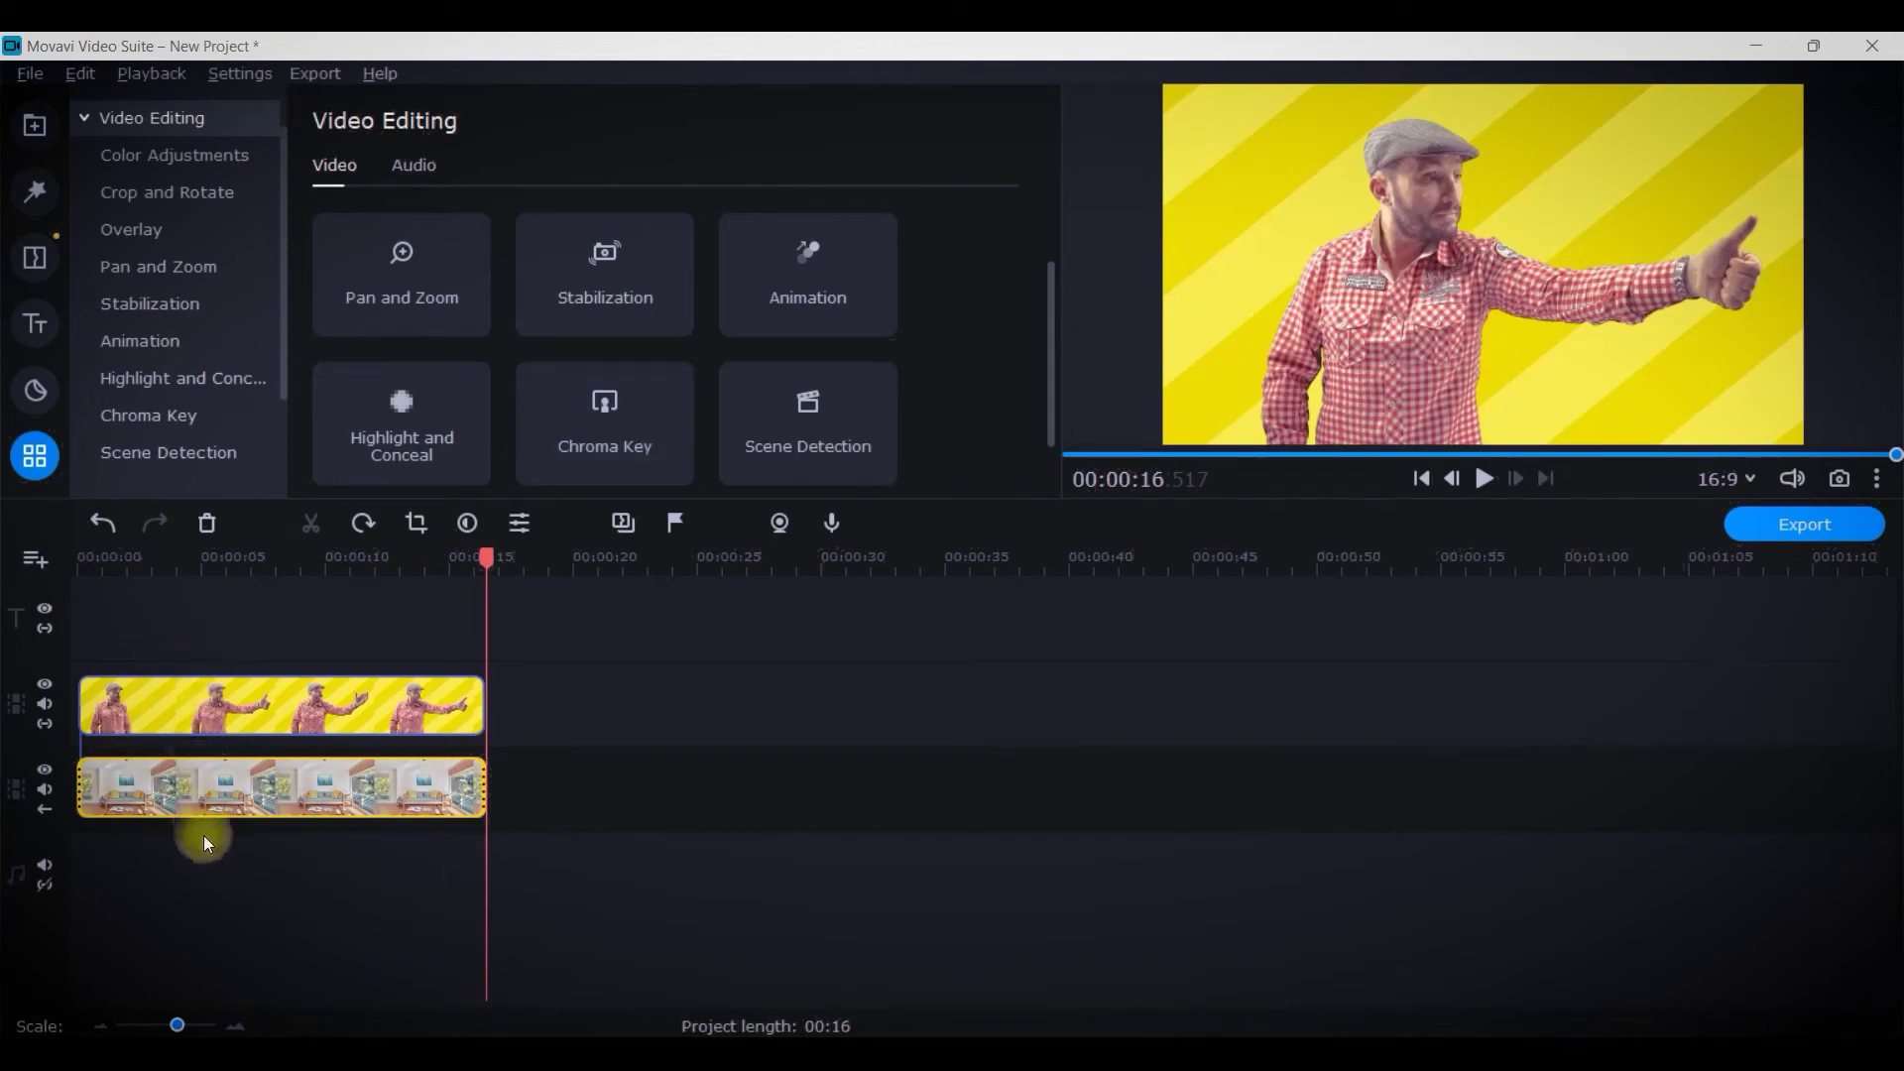
pyautogui.click(223, 704)
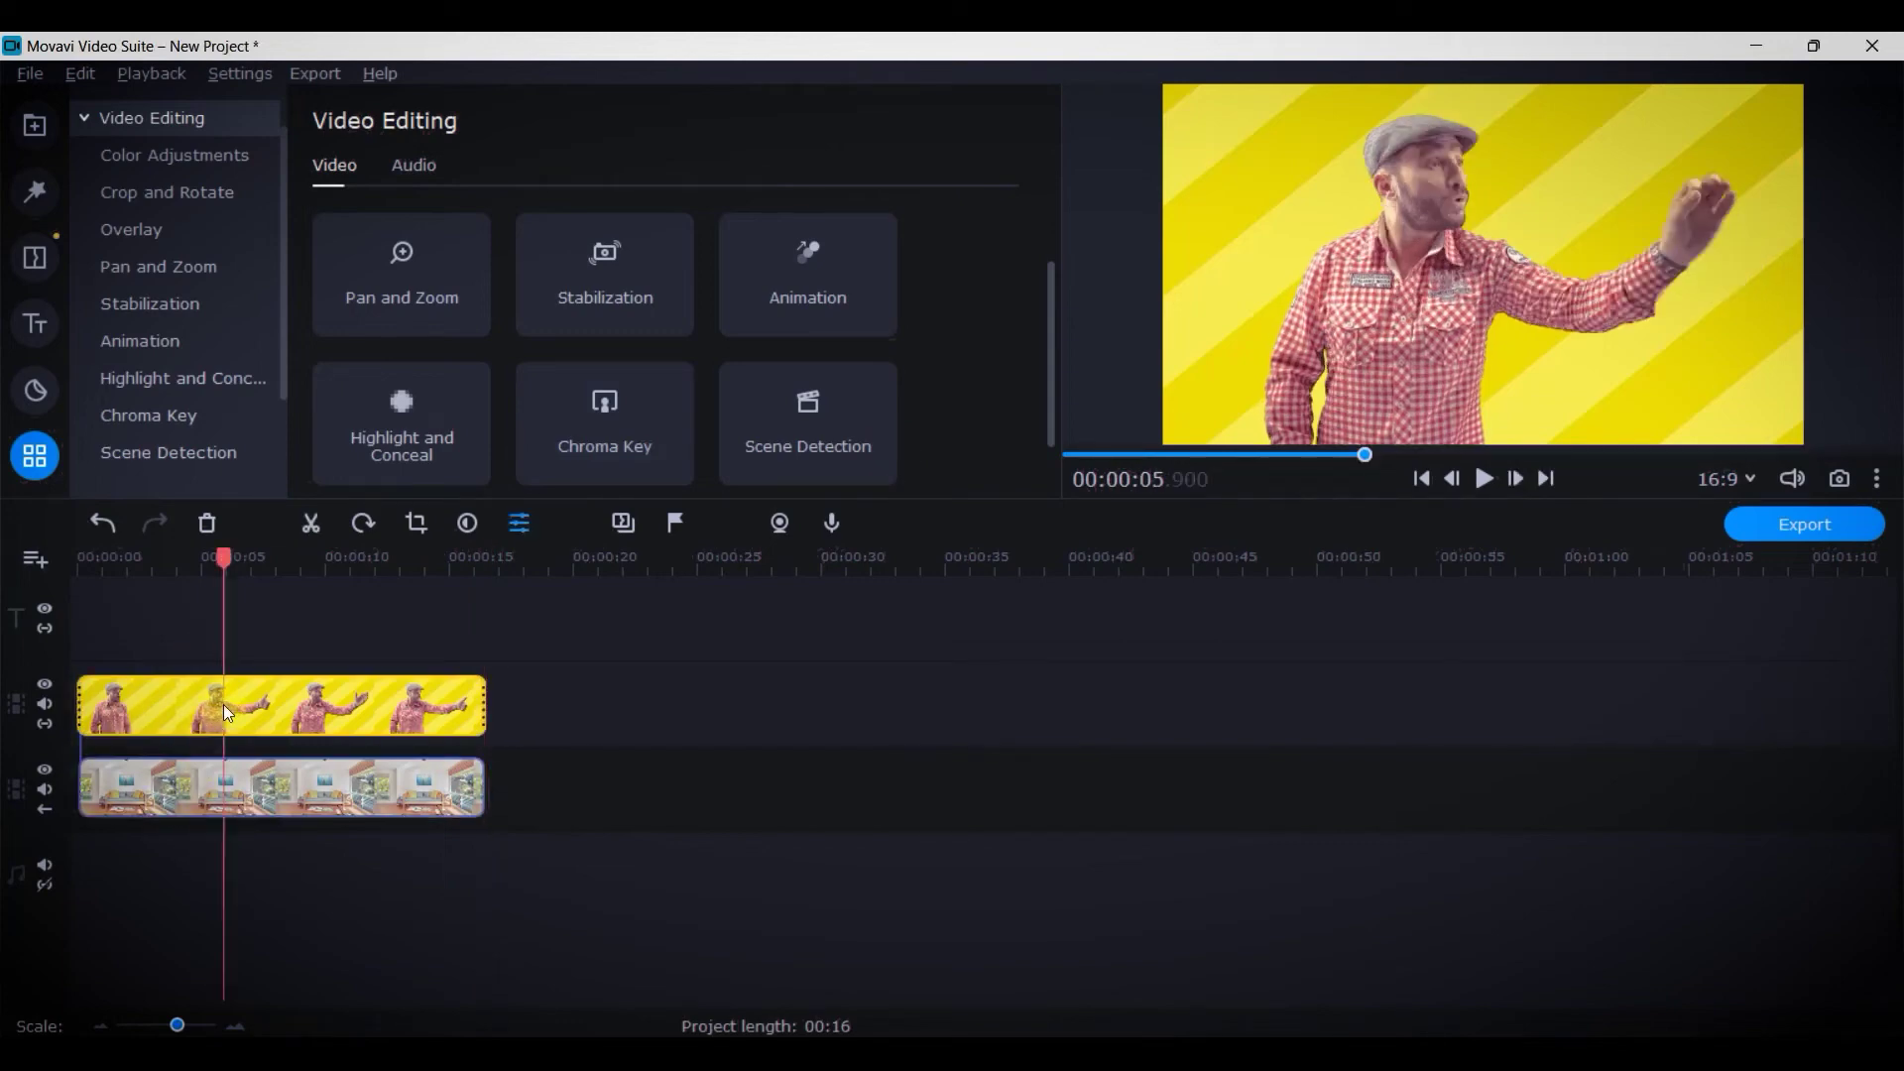
pyautogui.click(585, 458)
# Pick the yellow background colour as the key colour and preview the result
pyautogui.click(1576, 167)
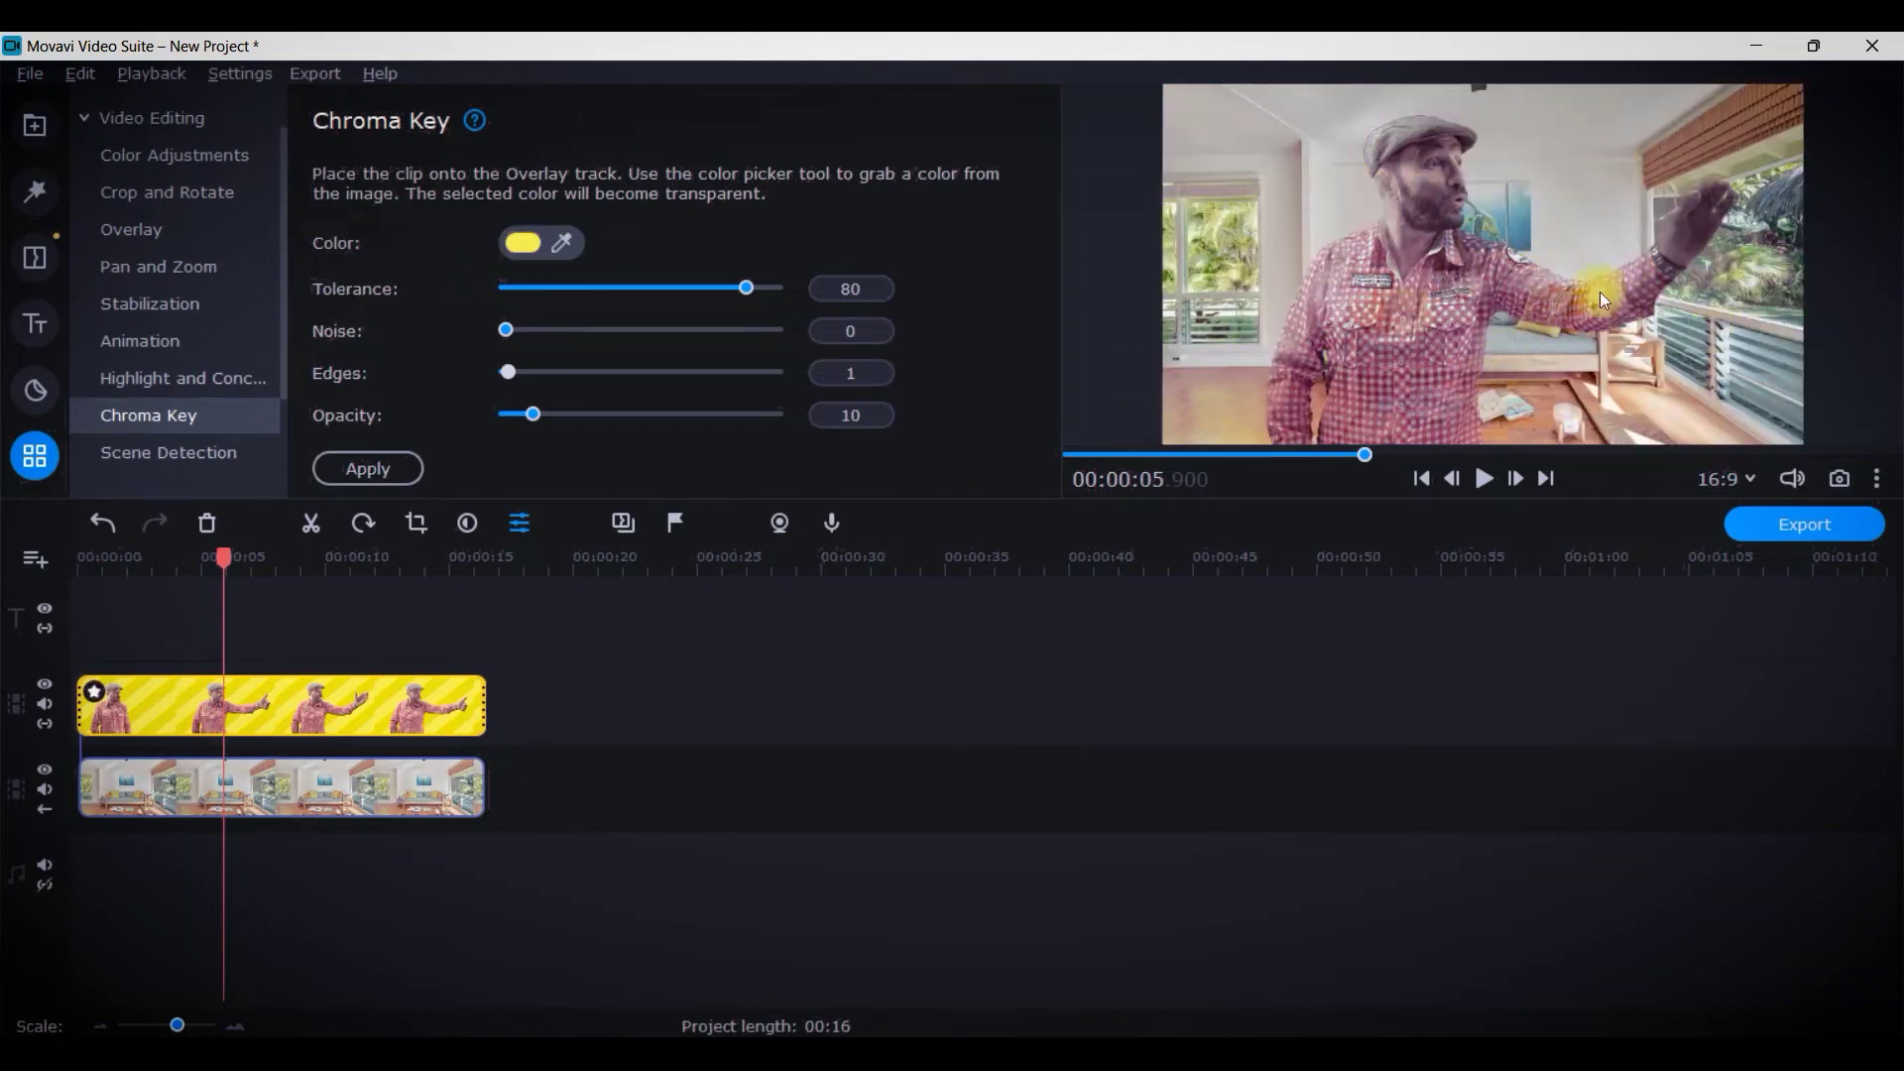
pyautogui.click(1486, 484)
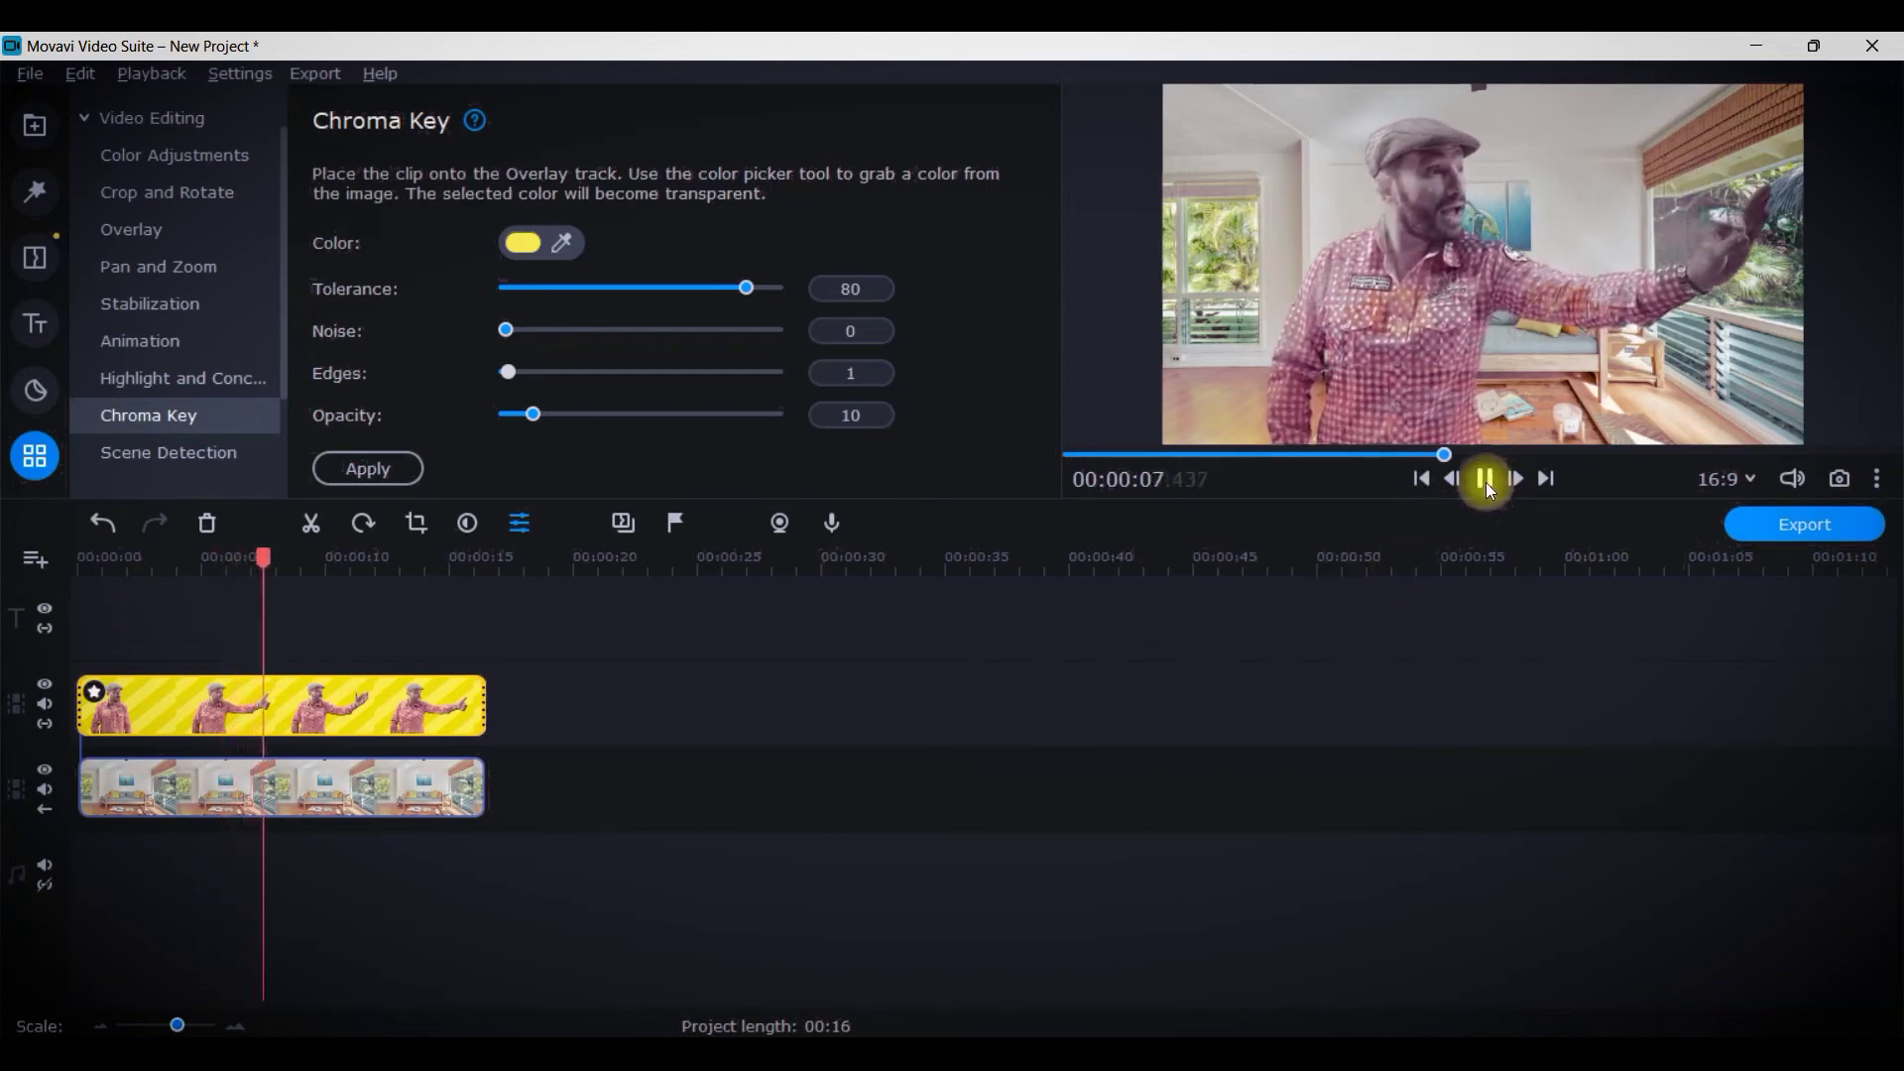
pyautogui.click(1487, 484)
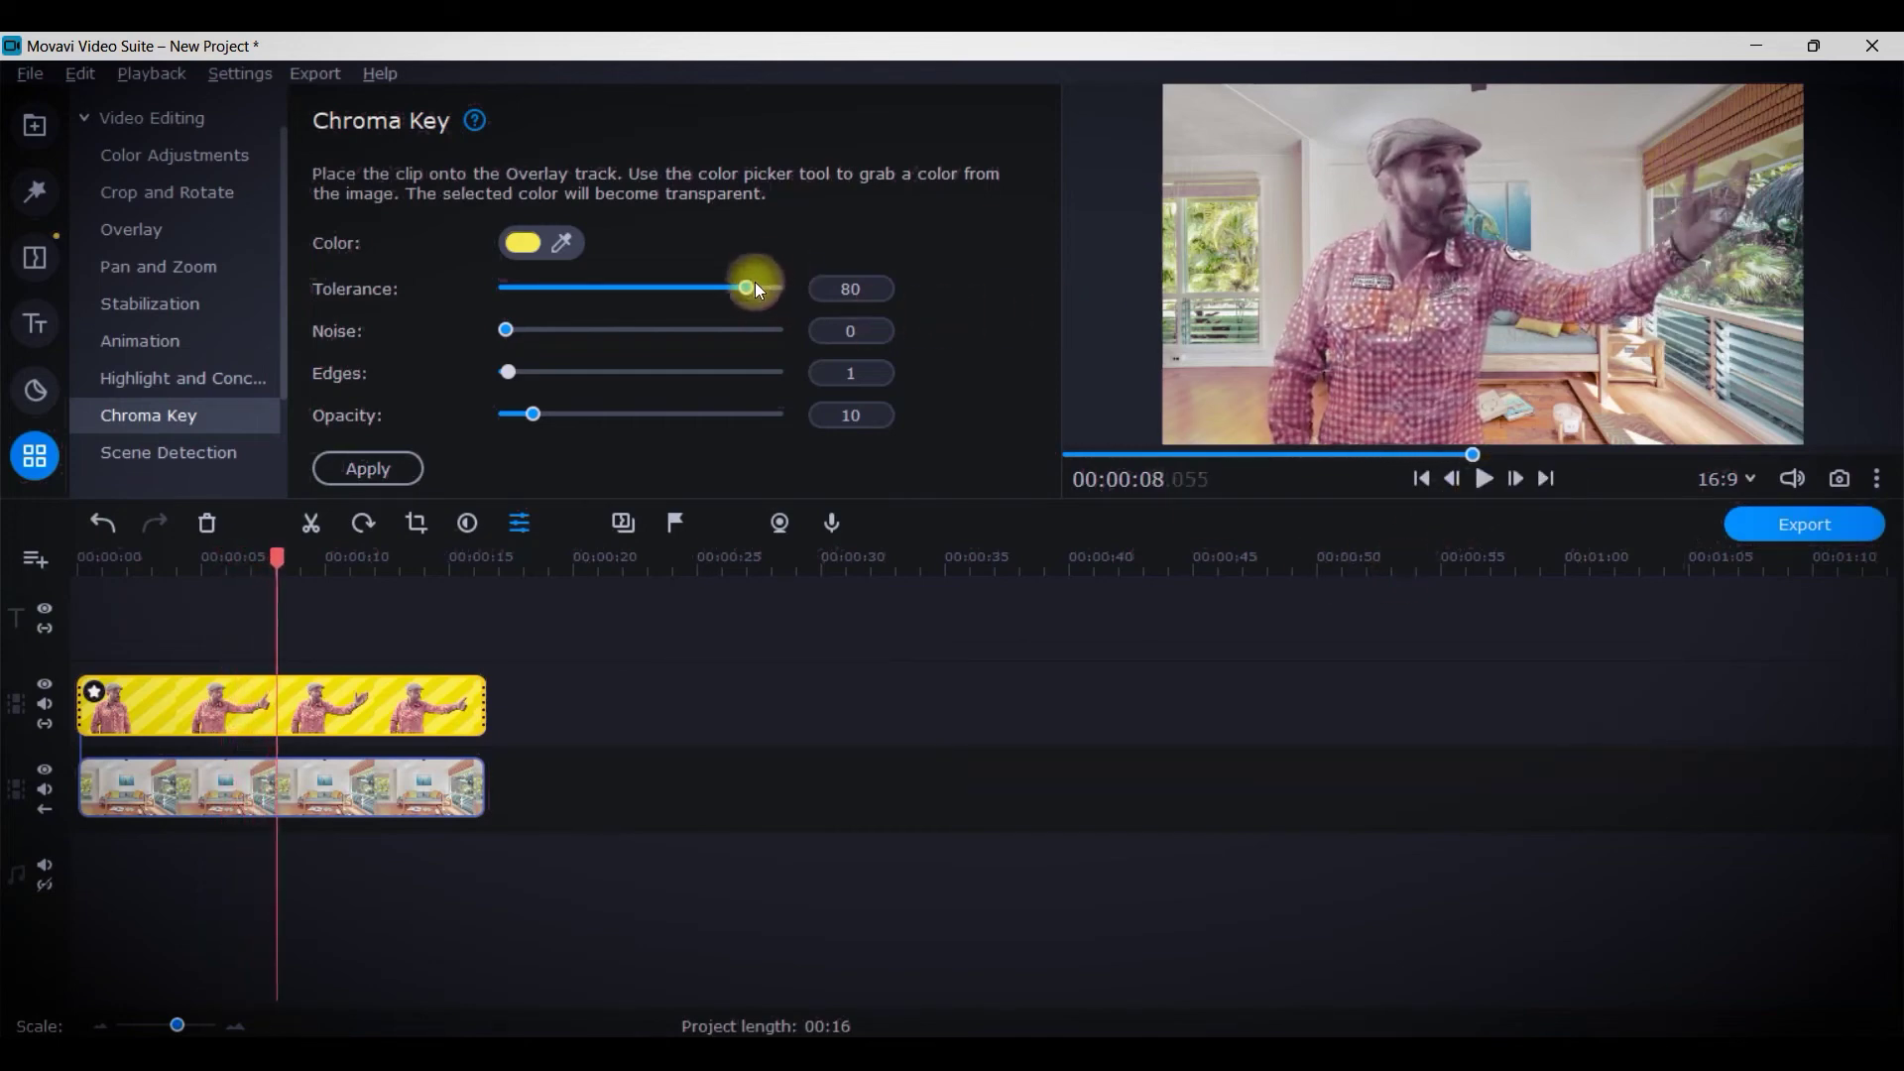
# Set the key's tolerance to 90 and opacity to 38, then replay the preview to check
pyautogui.moveTo(749, 288); pyautogui.dragTo(774, 288)
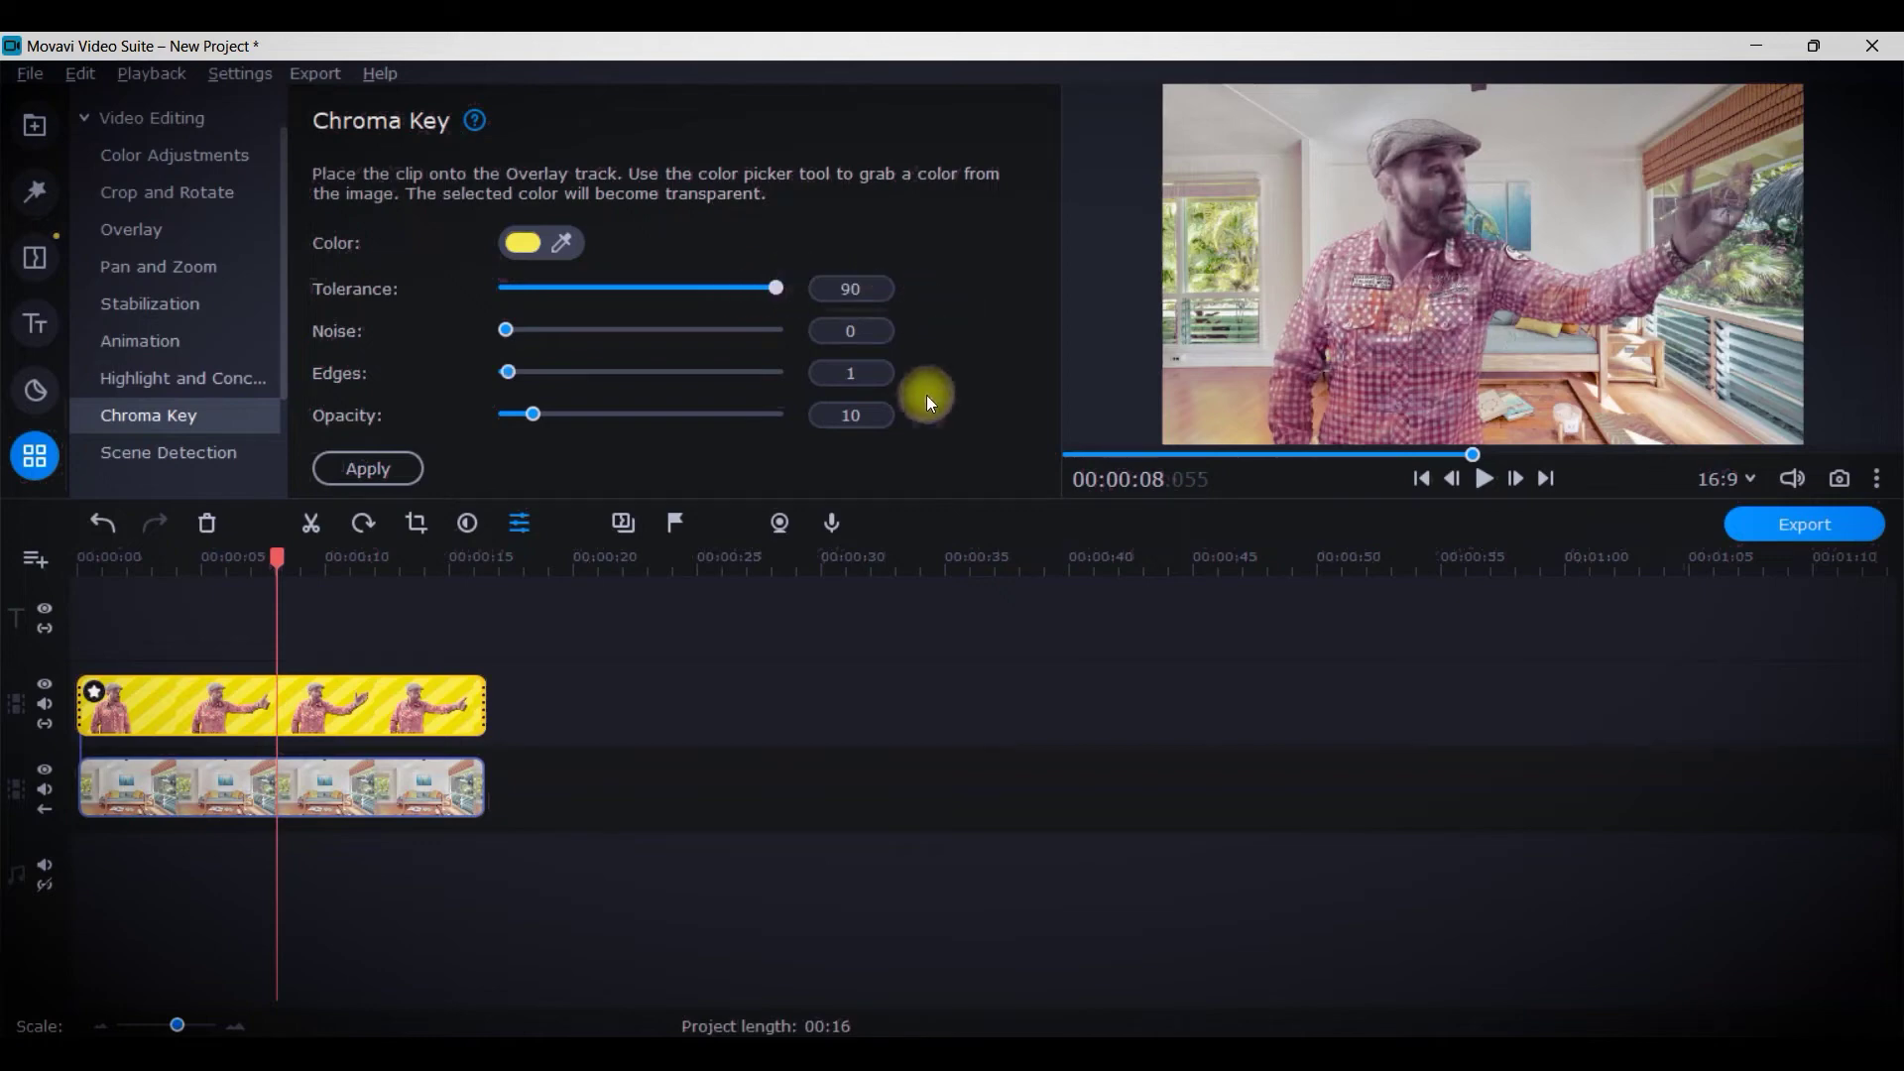
pyautogui.moveTo(540, 426); pyautogui.dragTo(434, 439)
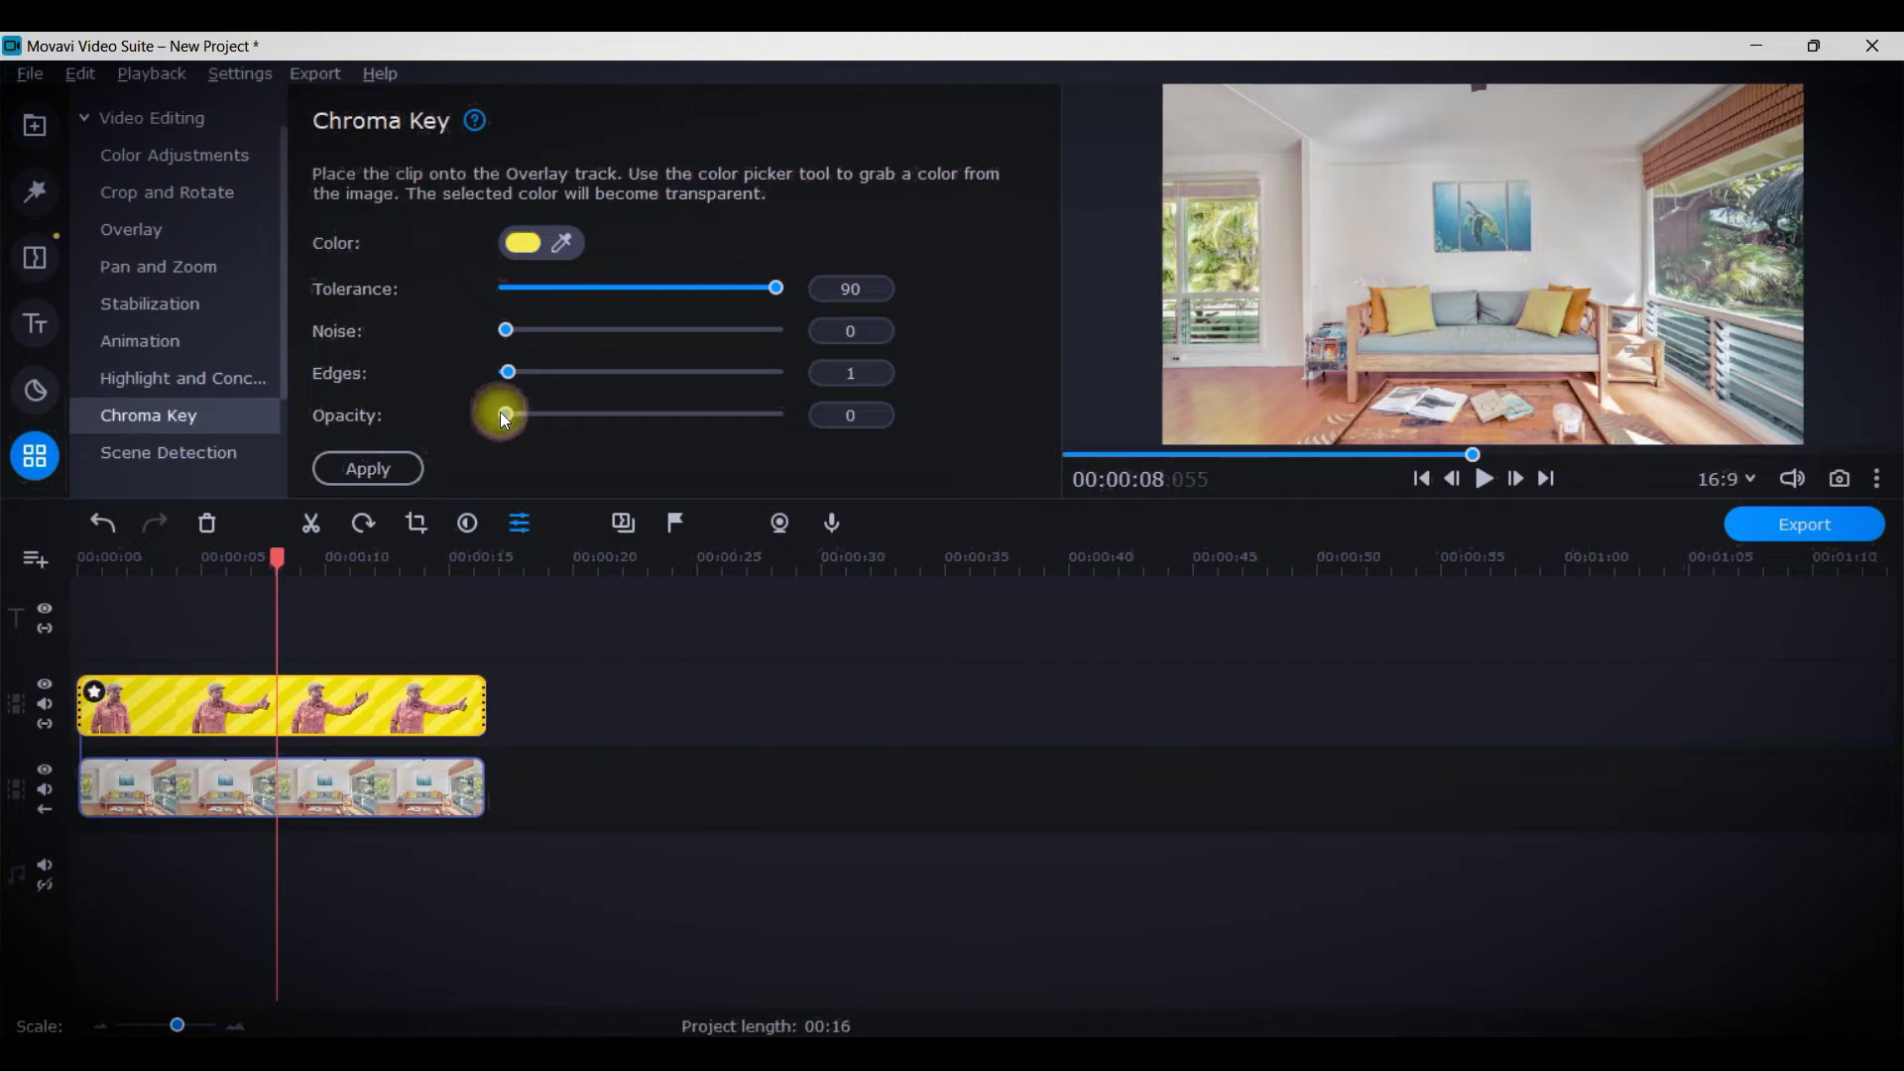
pyautogui.moveTo(572, 420); pyautogui.dragTo(605, 418)
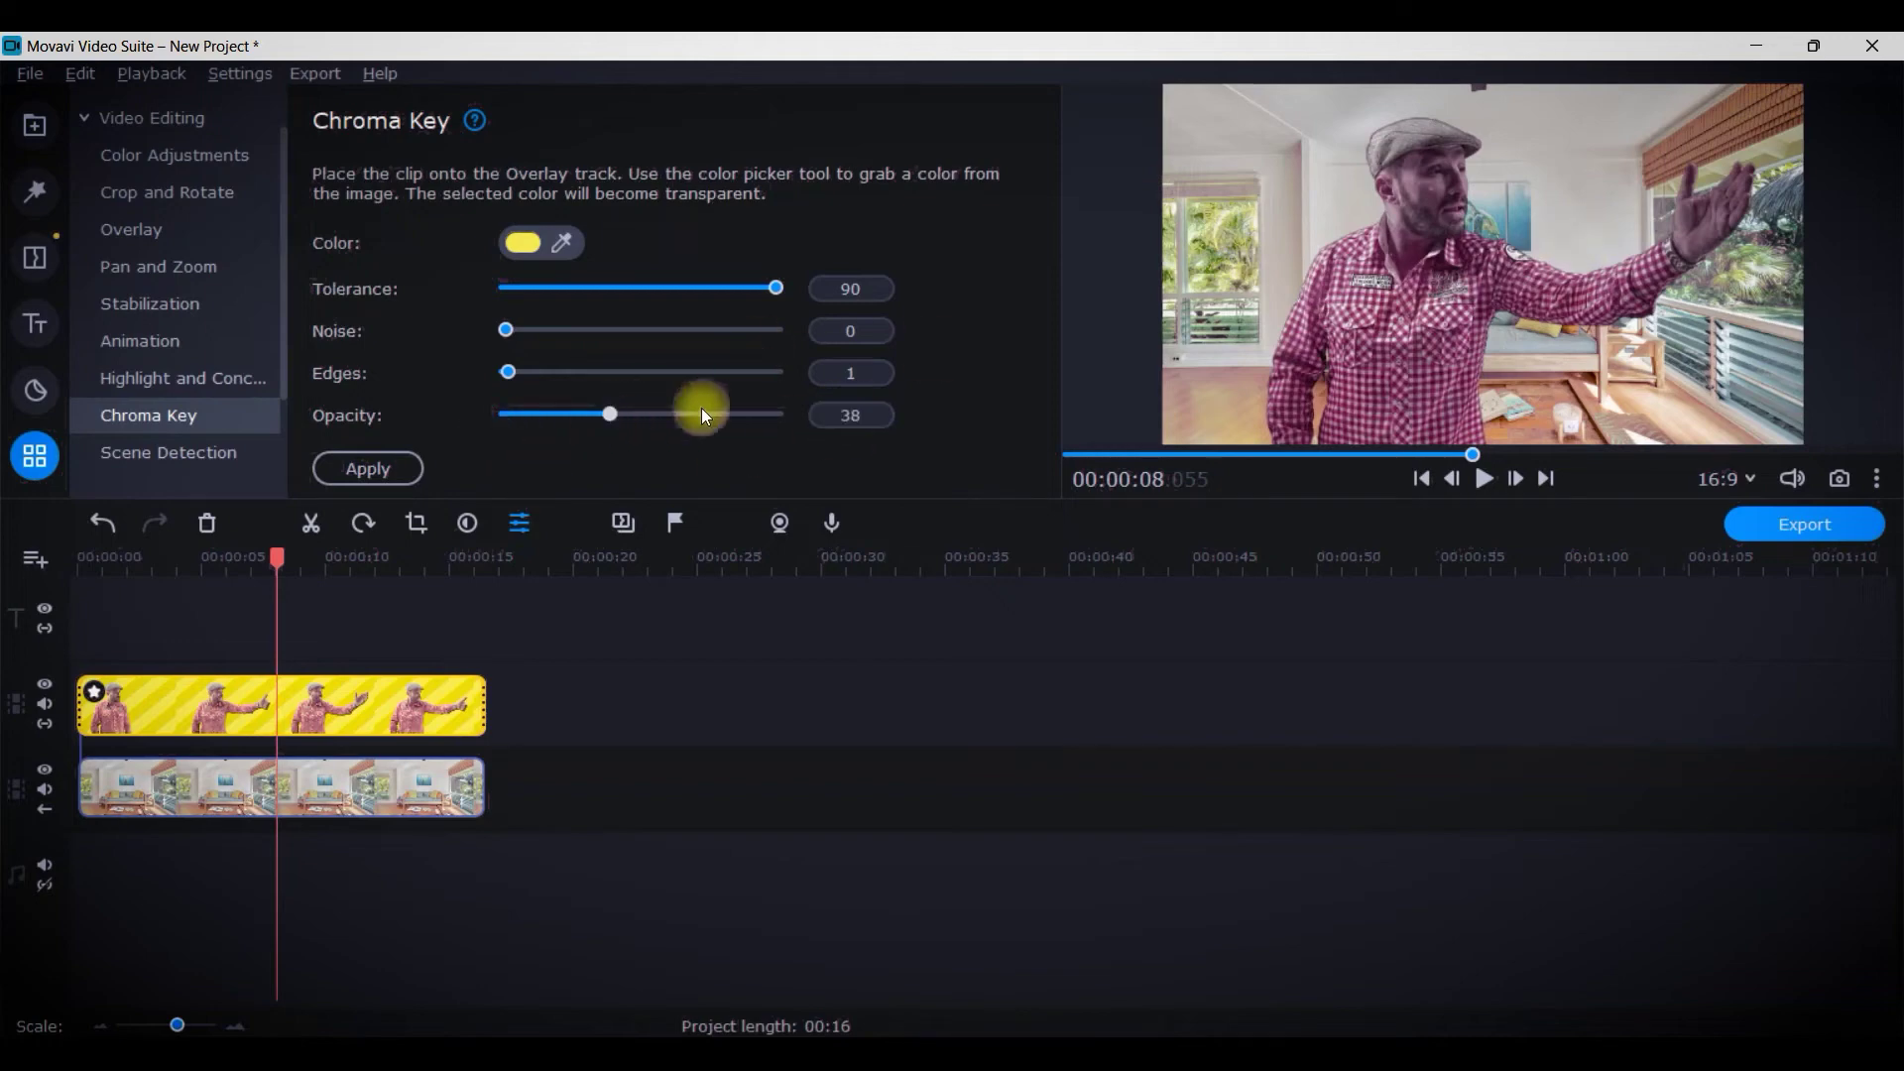
pyautogui.moveTo(1473, 455); pyautogui.dragTo(1246, 456)
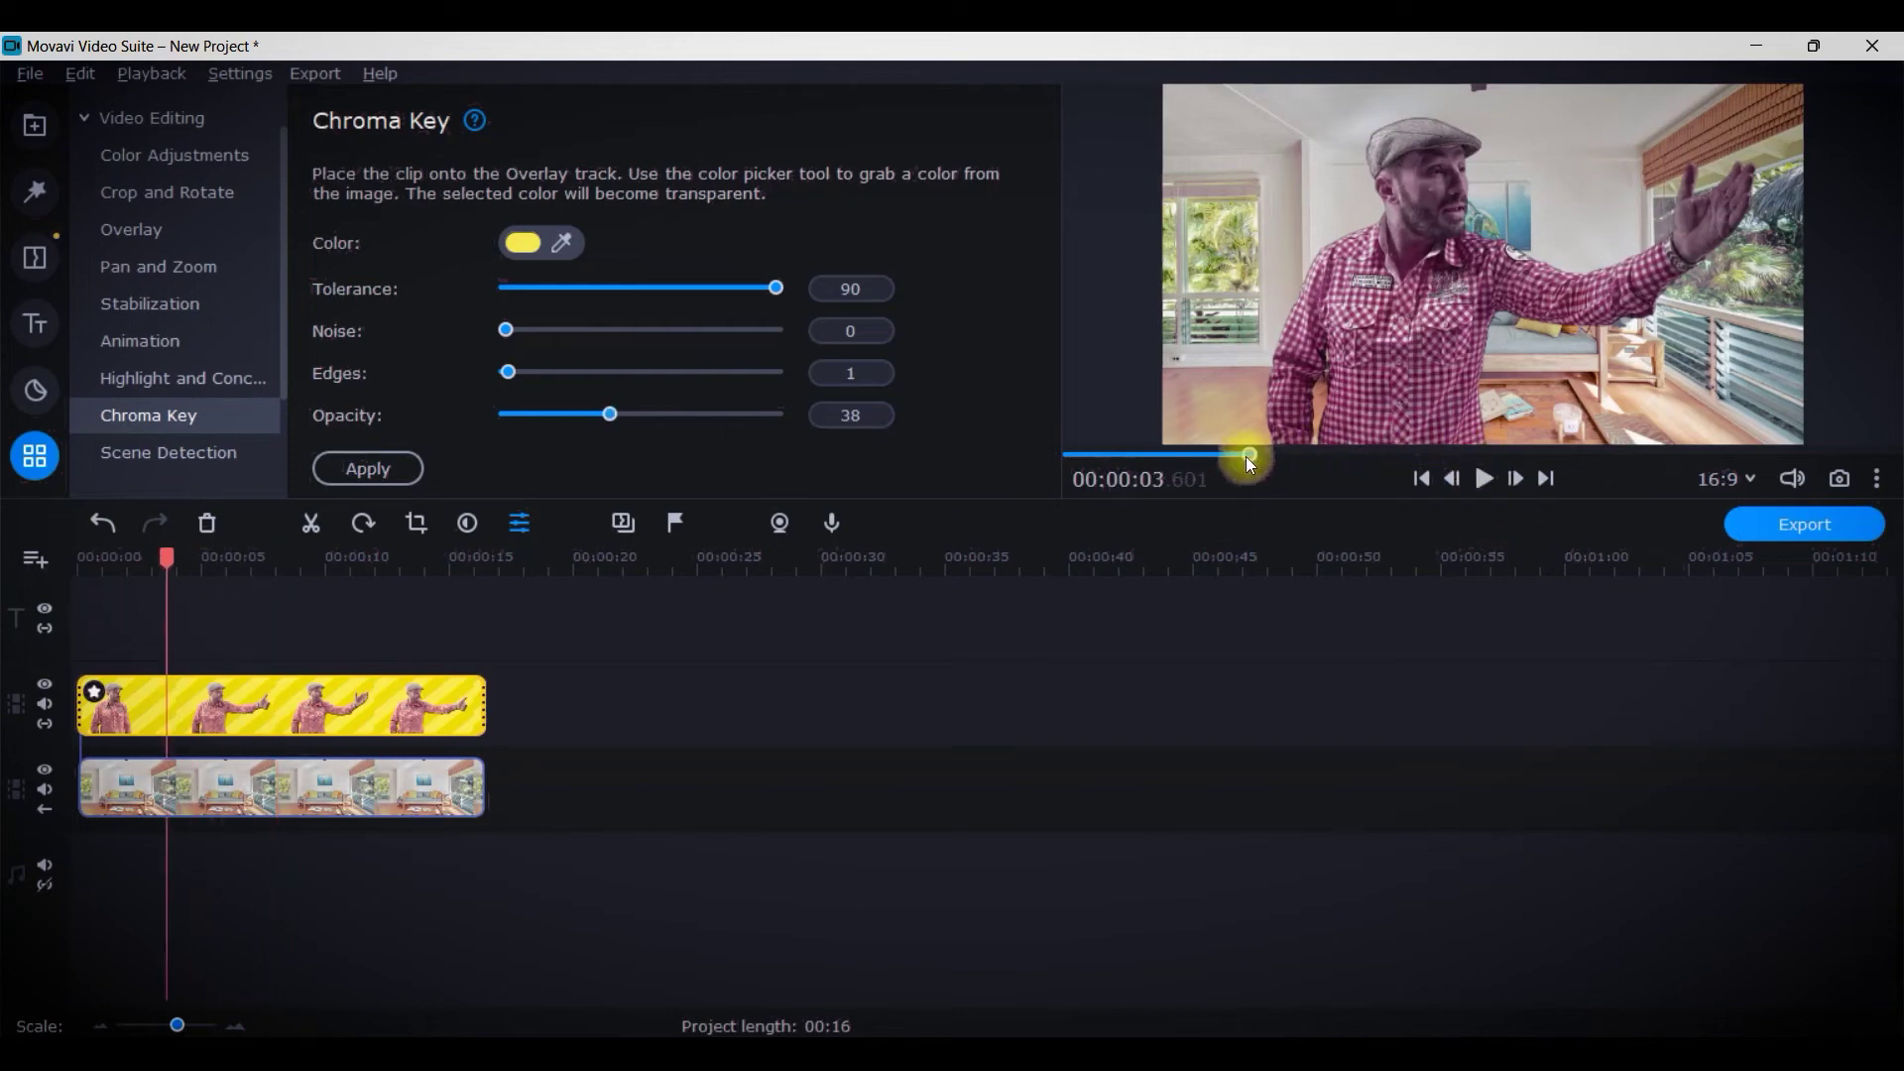
pyautogui.click(1485, 481)
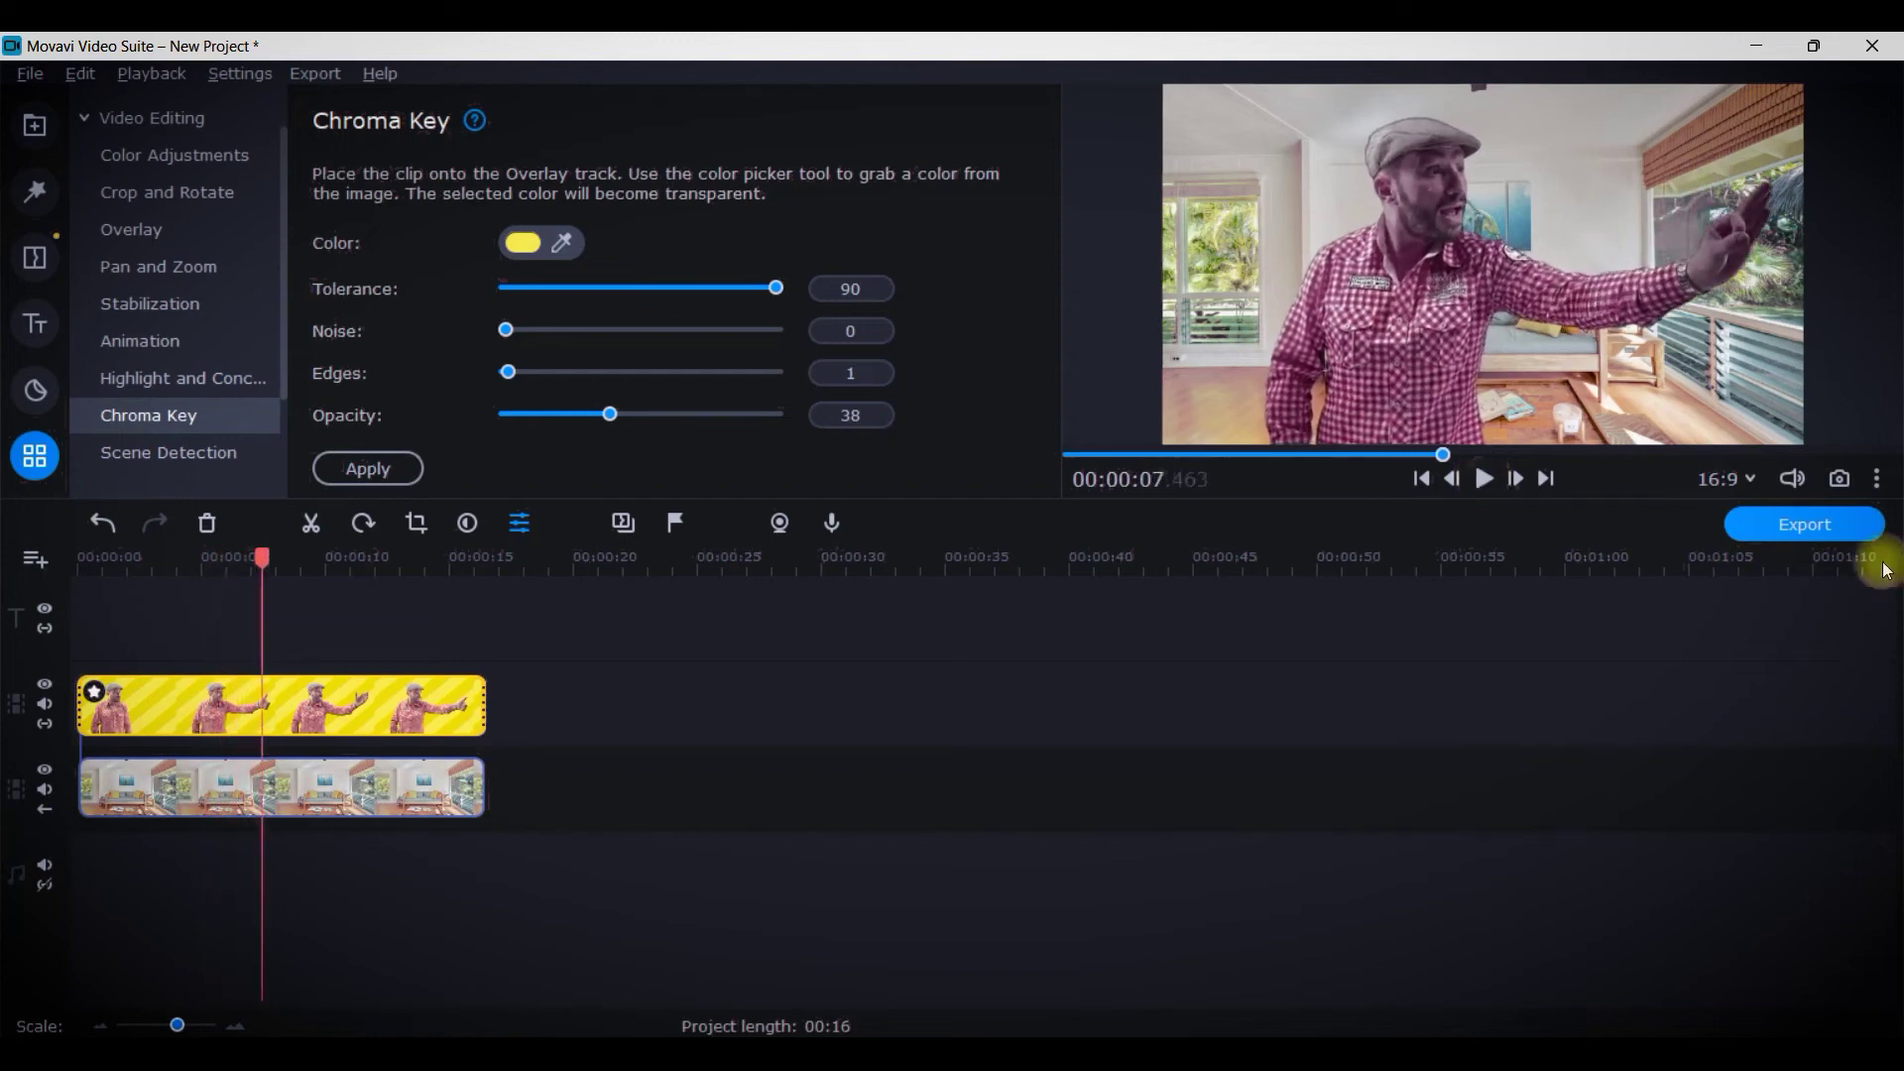
pyautogui.click(125, 156)
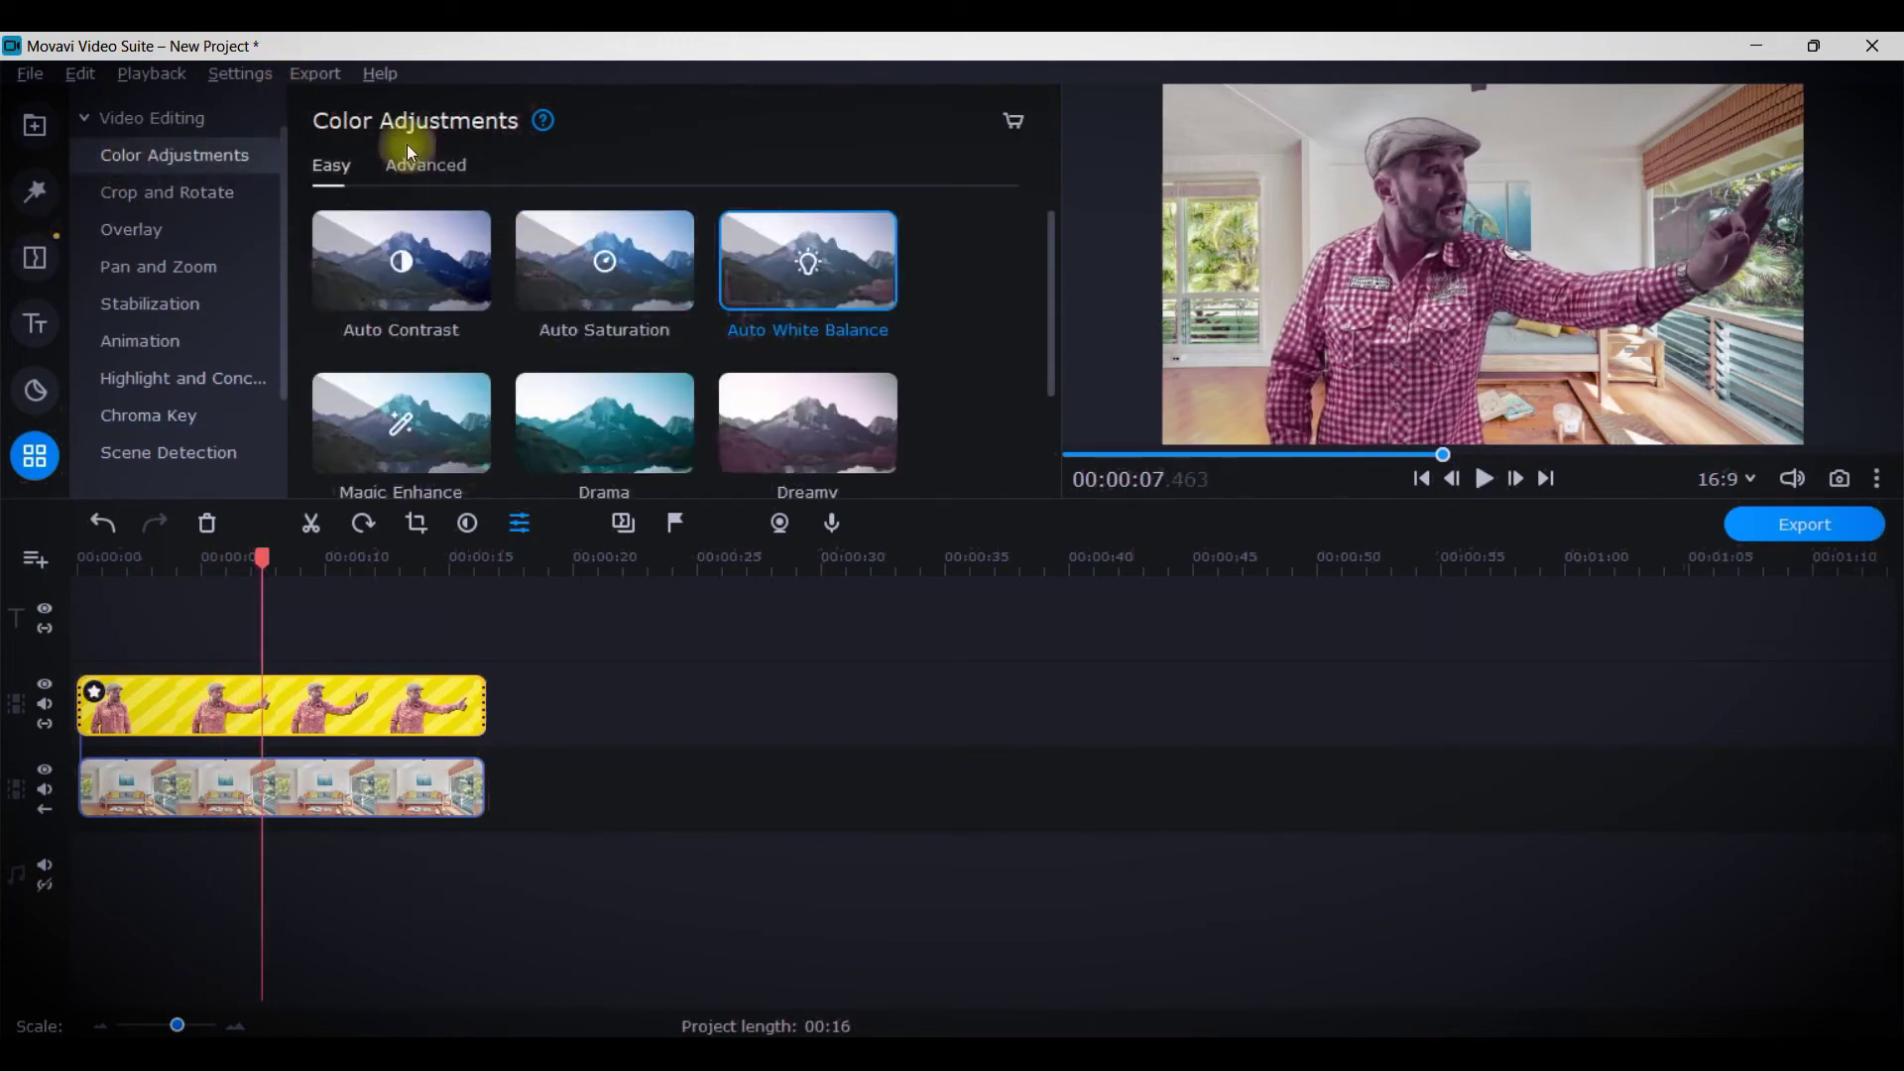
# Apply Magic Enhance to both clips, then remove it from the Yellow BG overlay clip
pyautogui.moveTo(414, 409); pyautogui.dragTo(180, 758)
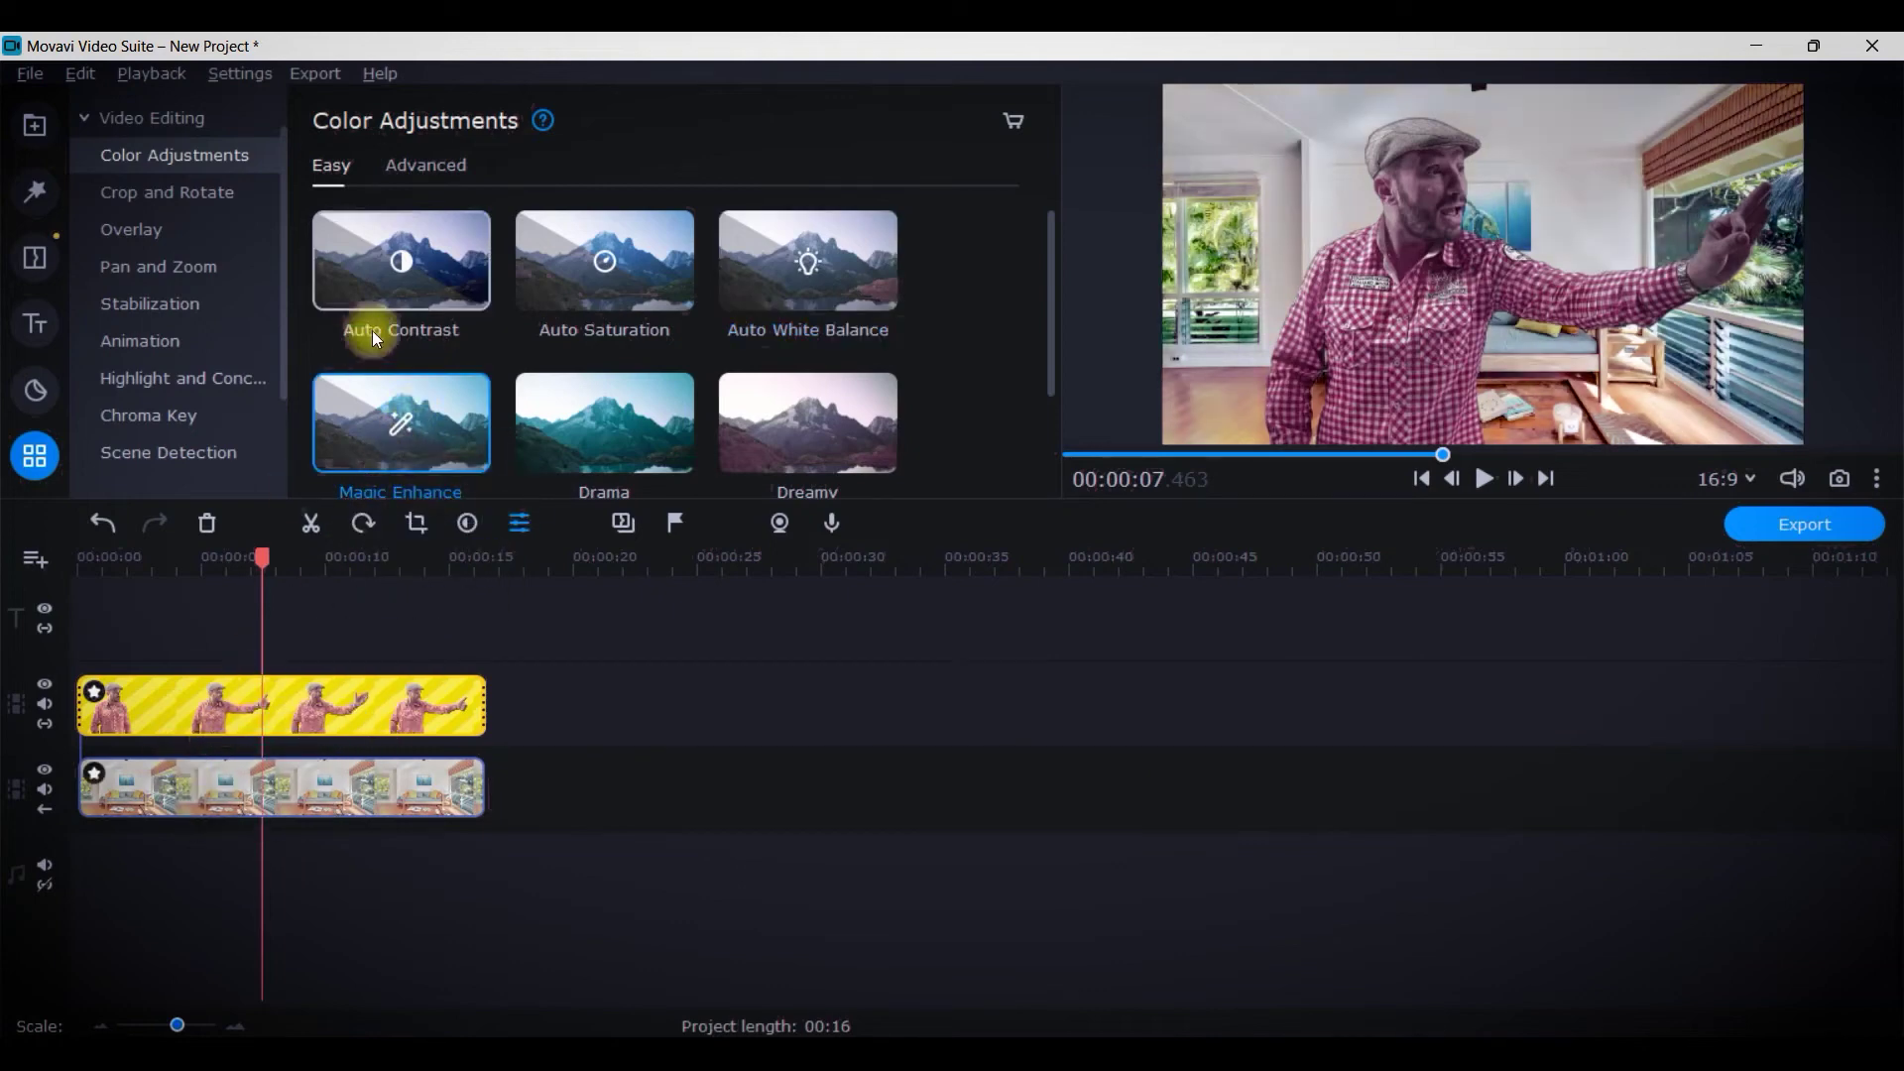
pyautogui.moveTo(423, 461); pyautogui.dragTo(110, 706)
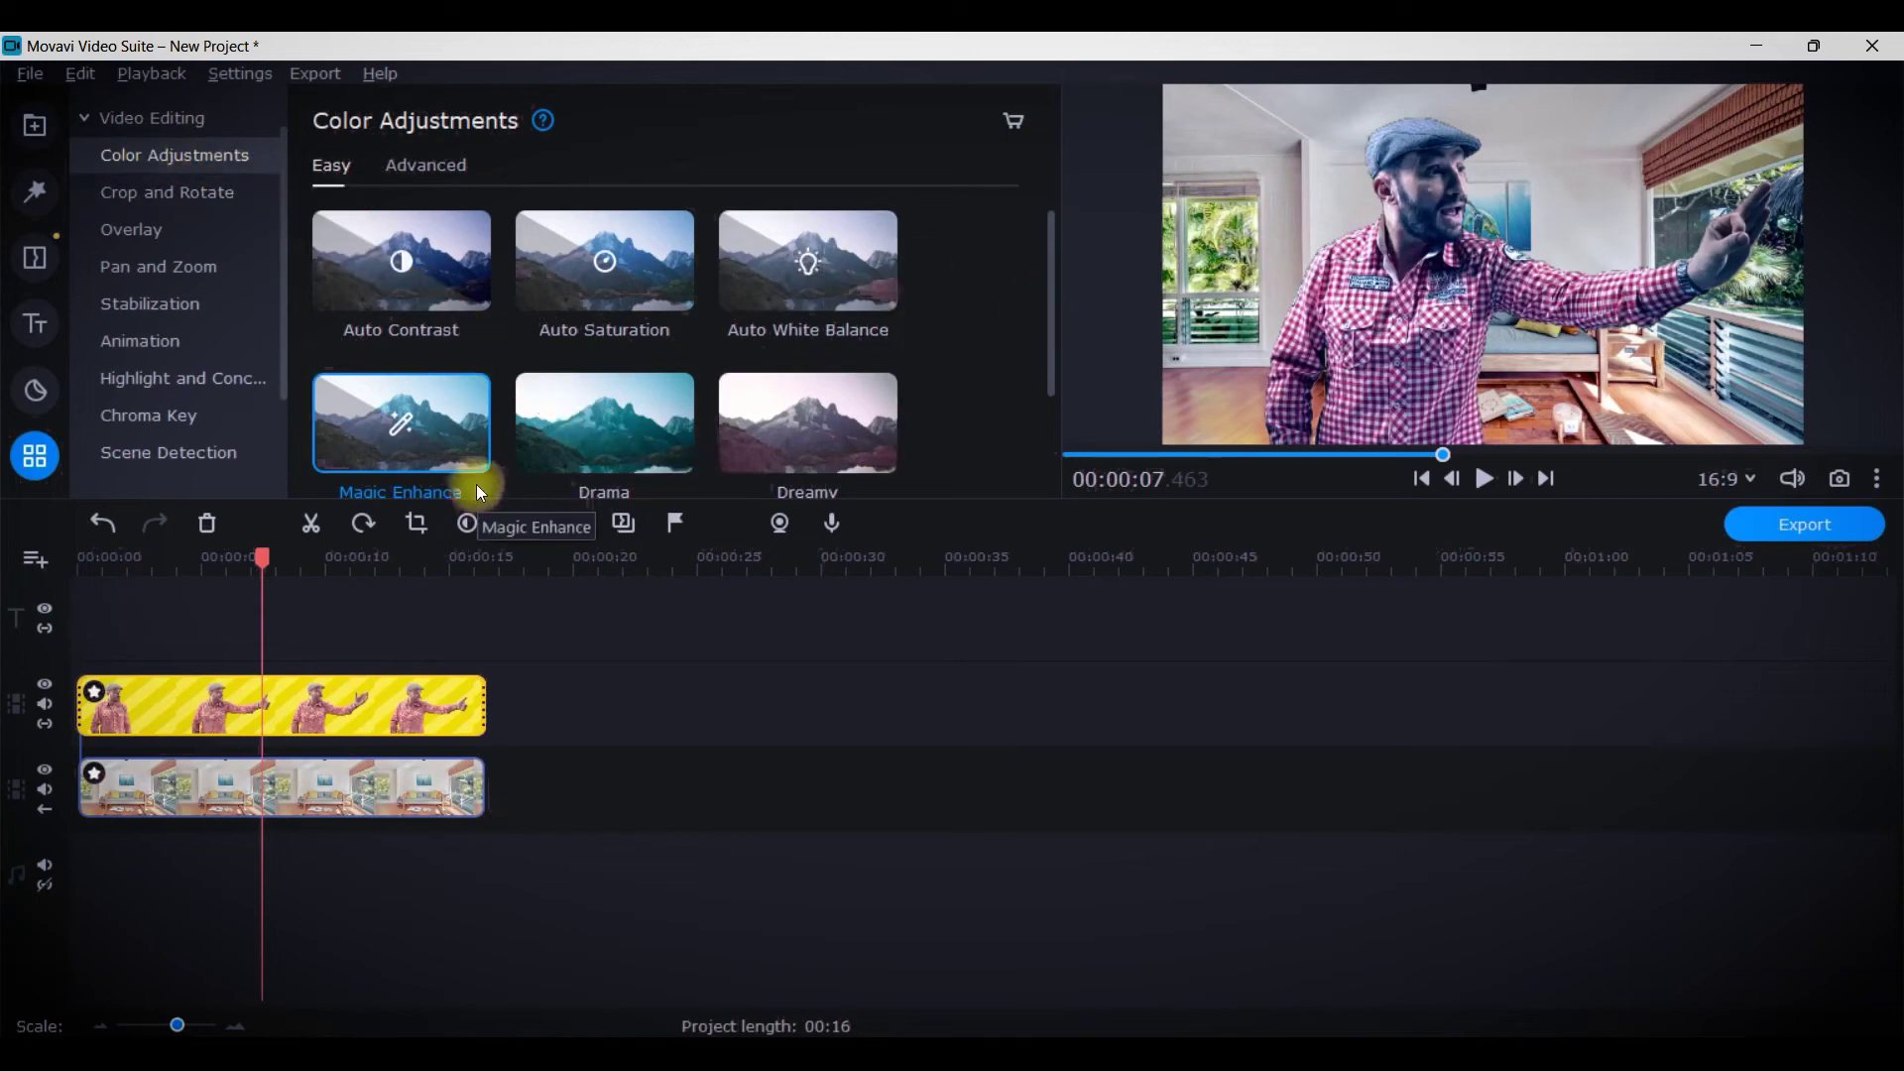
pyautogui.click(95, 692)
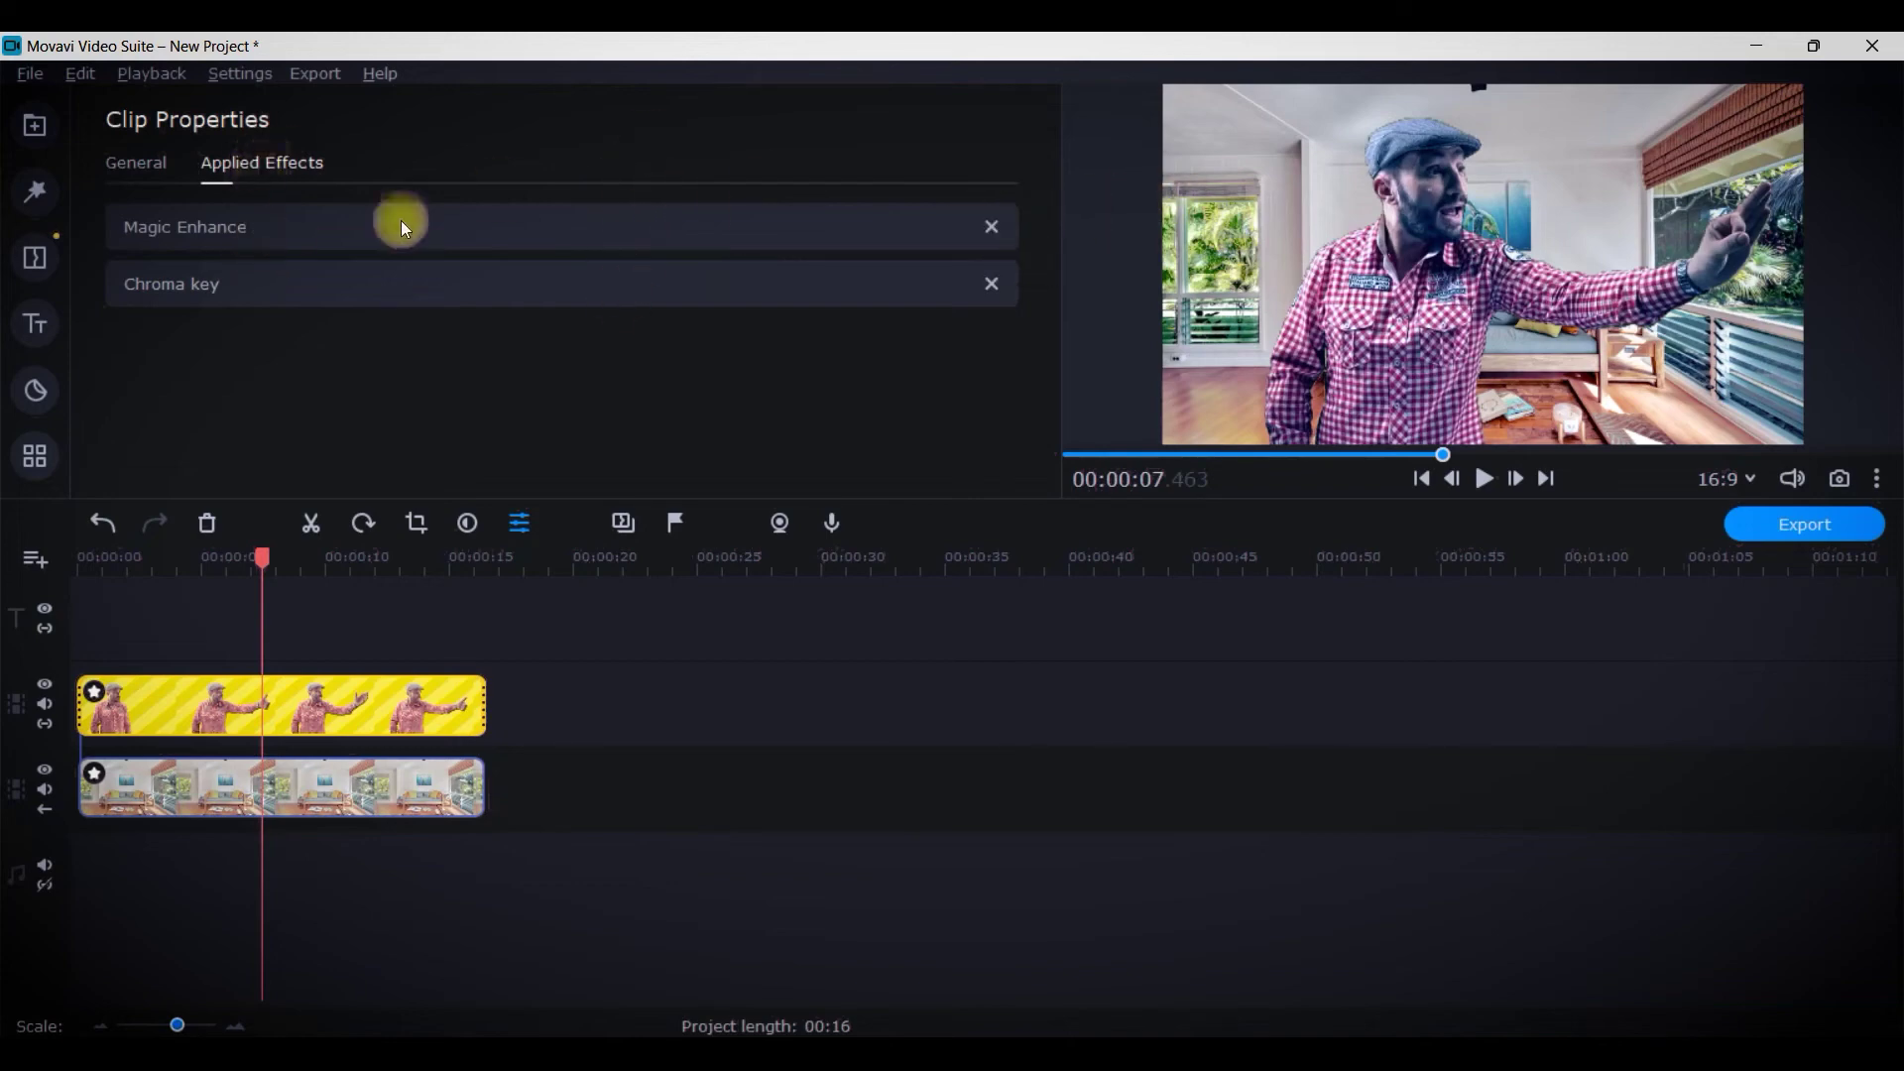
pyautogui.click(993, 232)
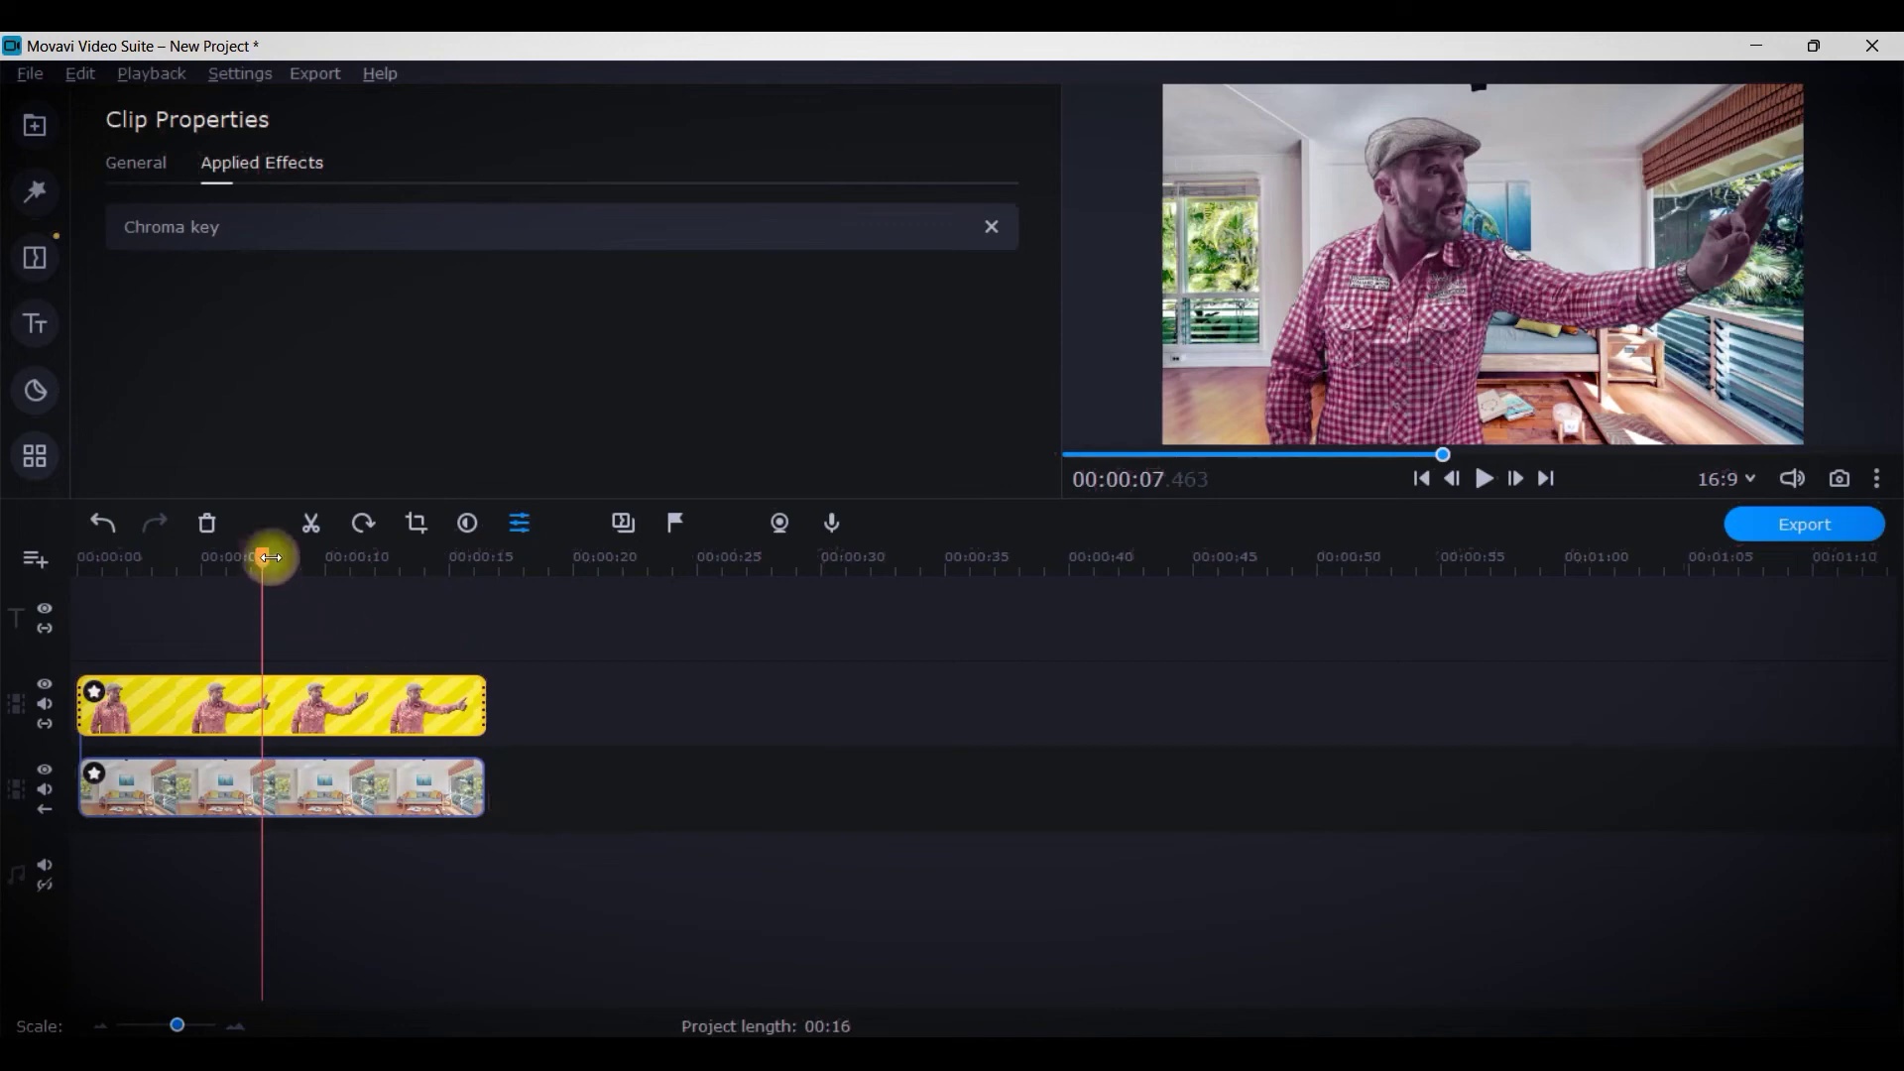
# Play the keyed composite from the start and undock the player into its own window
pyautogui.moveTo(265, 558); pyautogui.dragTo(79, 557)
pyautogui.click(1488, 480)
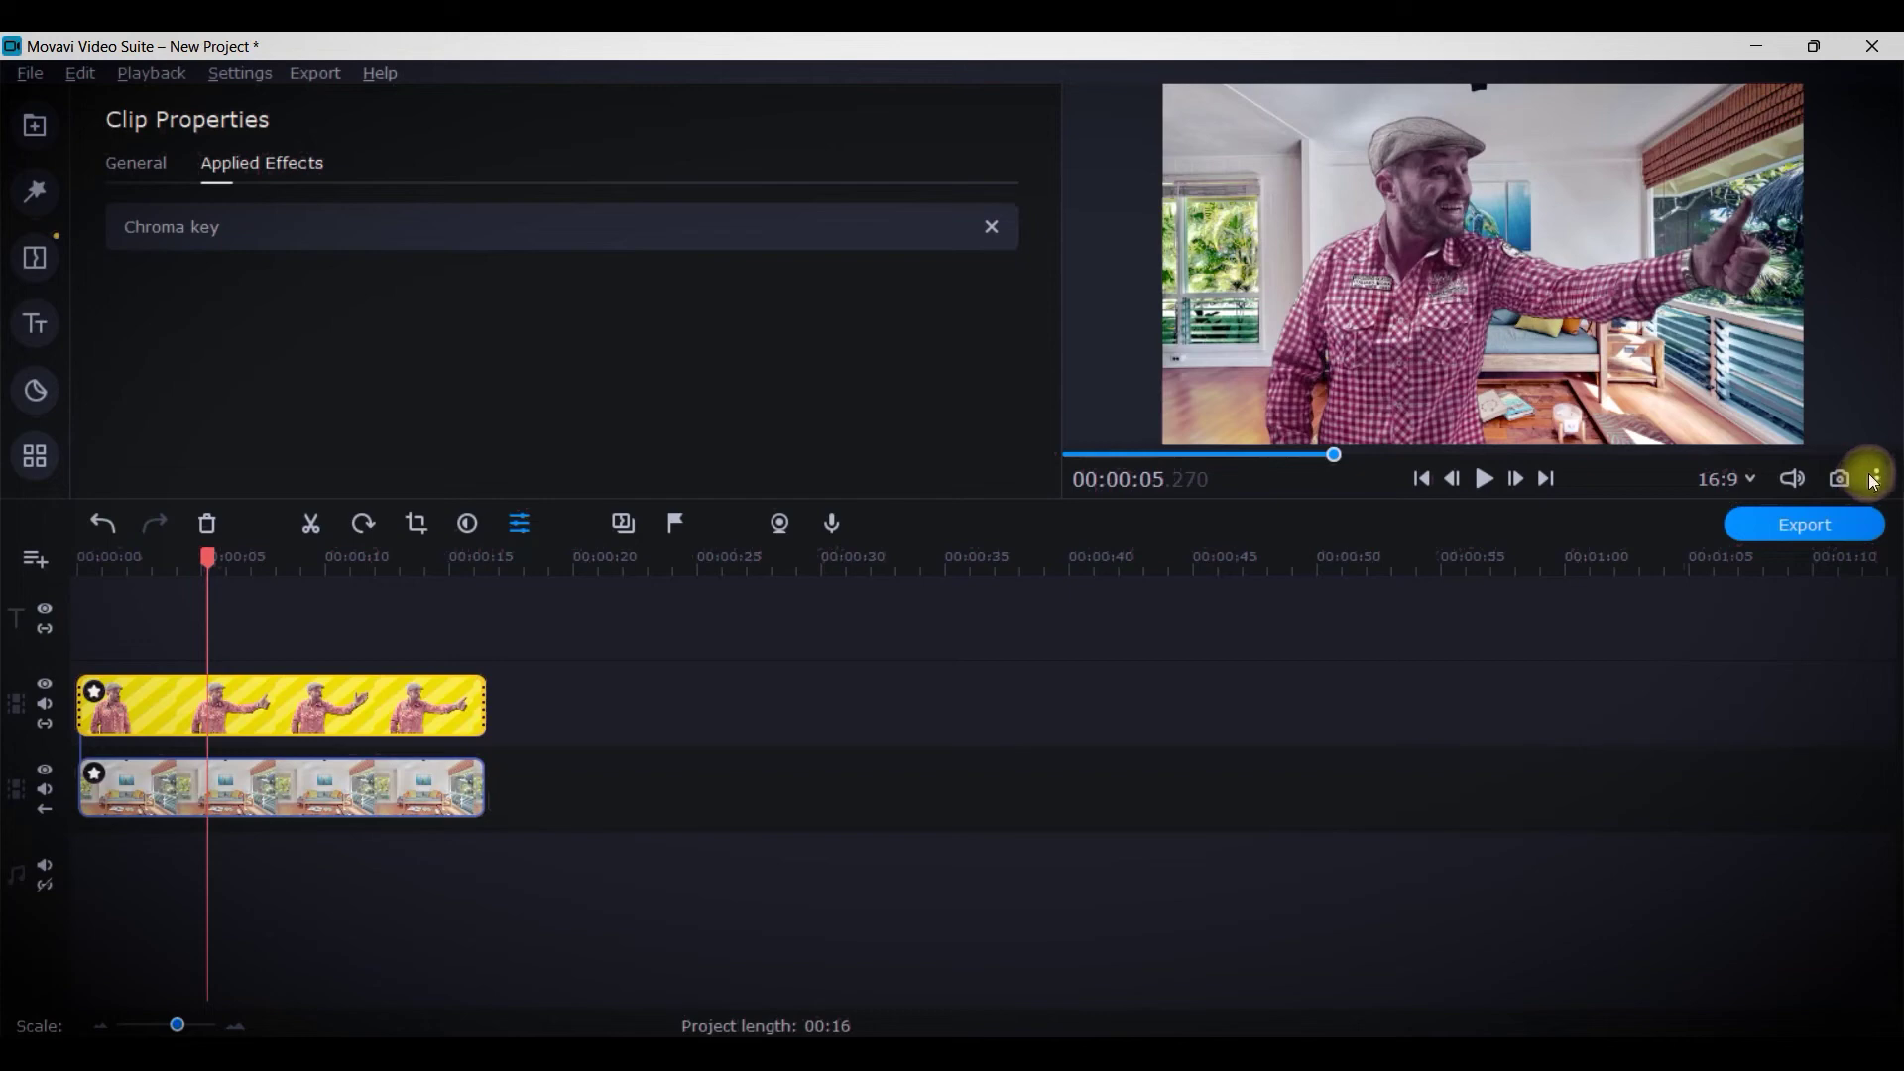
pyautogui.click(1877, 480)
pyautogui.click(1733, 588)
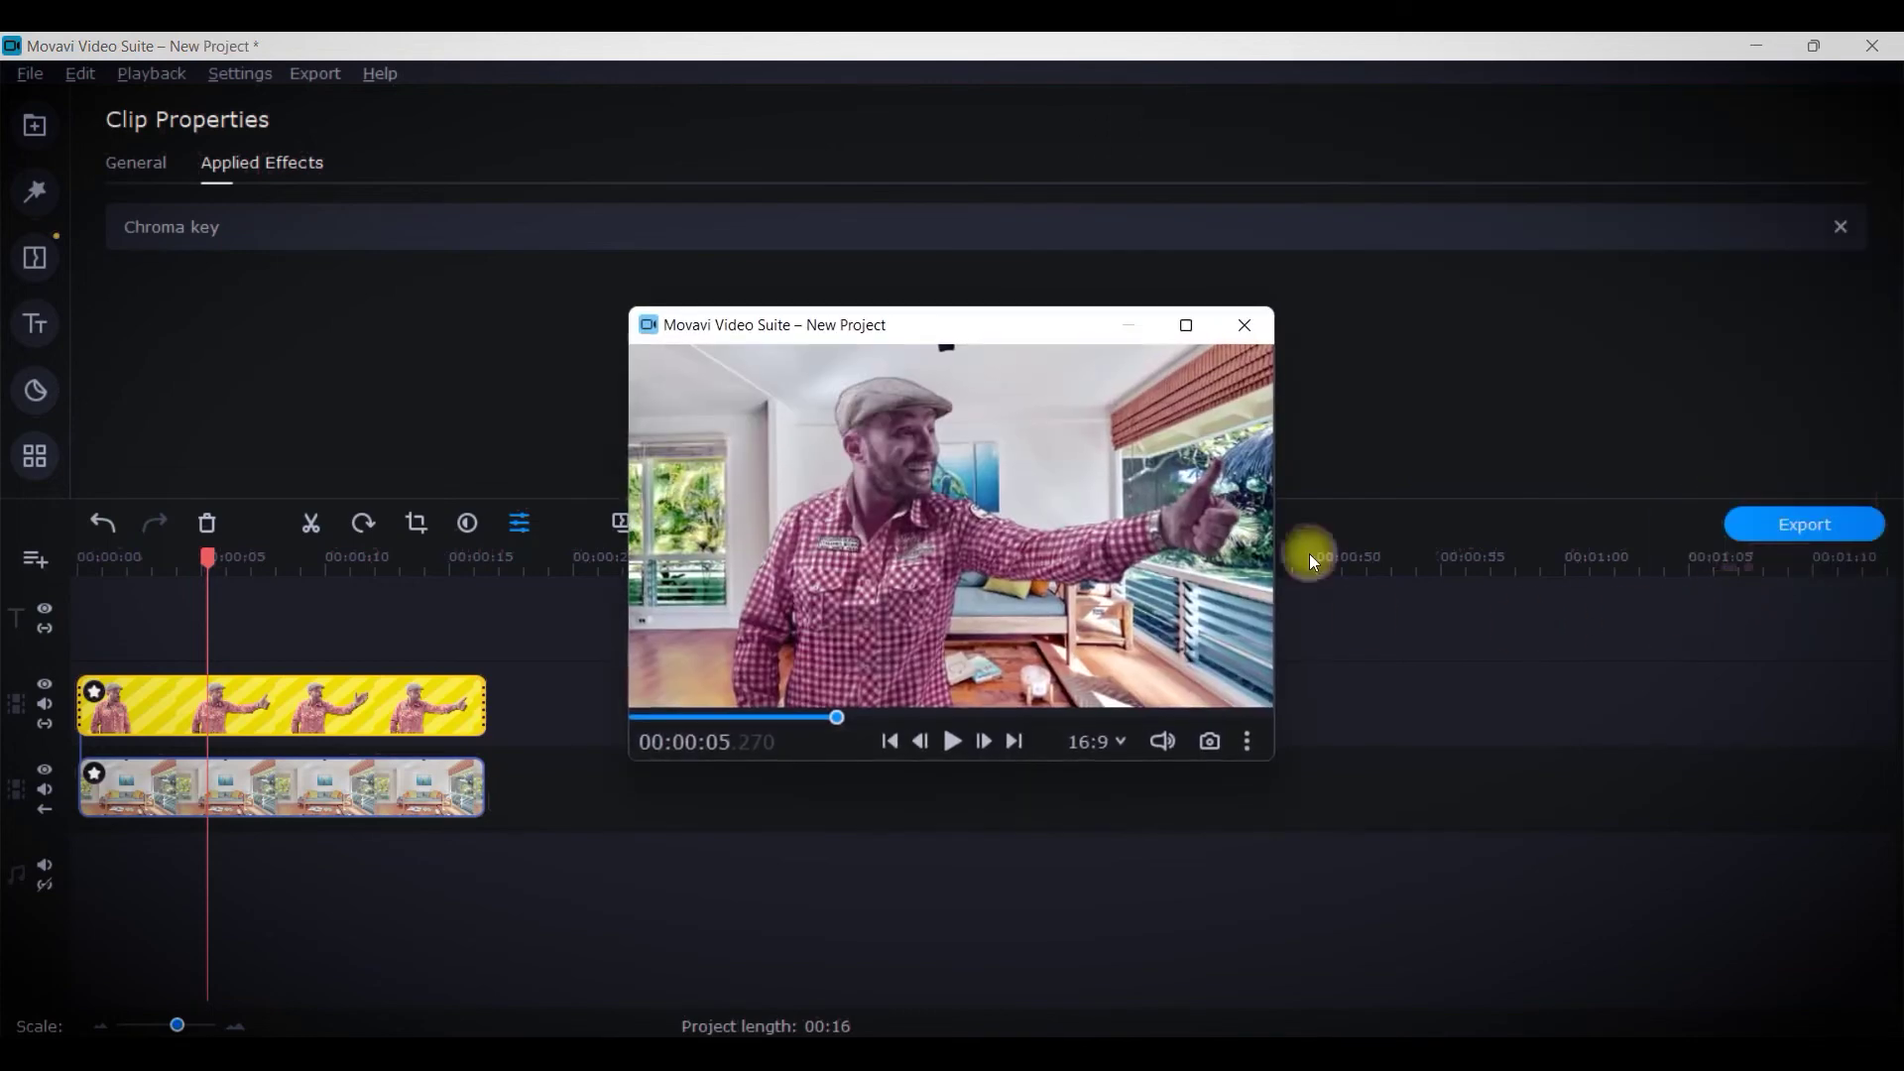
# Watch the composite in the maximized preview window, close it, and open the export settings
pyautogui.click(1200, 322)
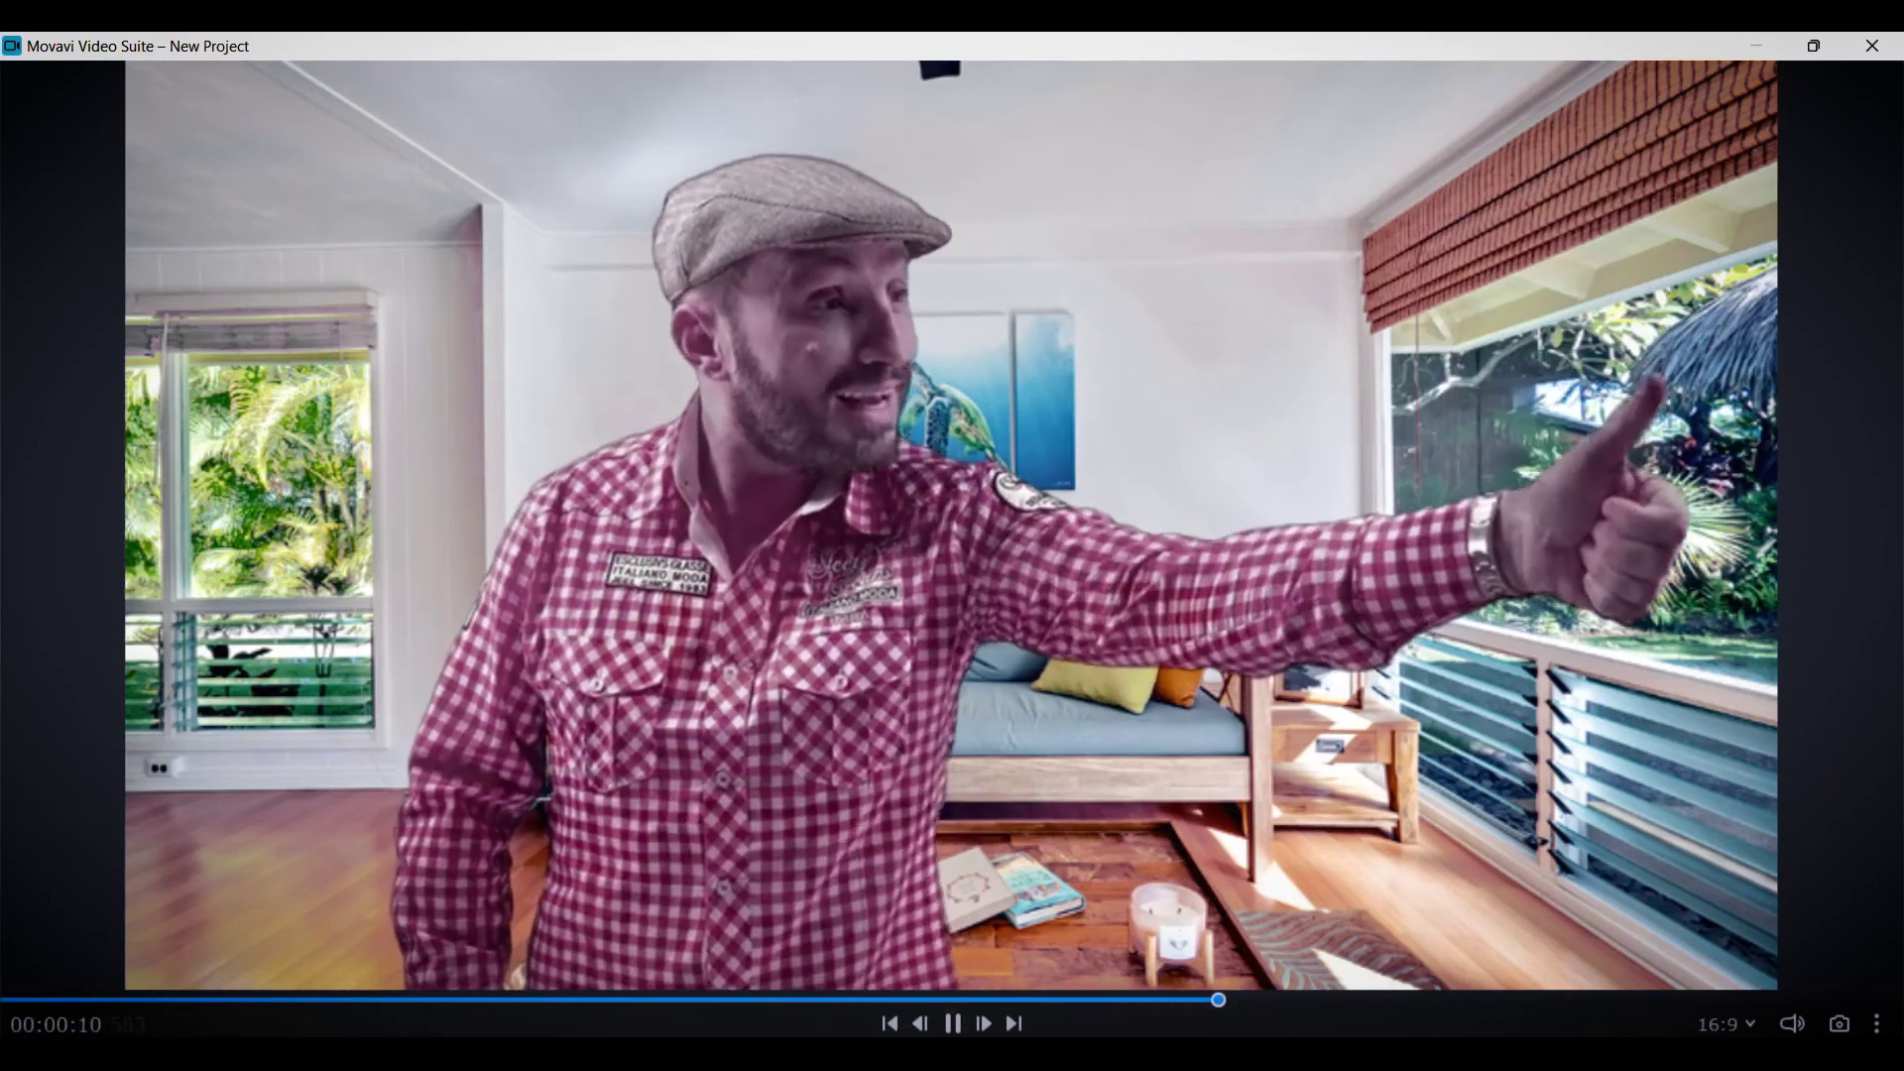
pyautogui.click(952, 1023)
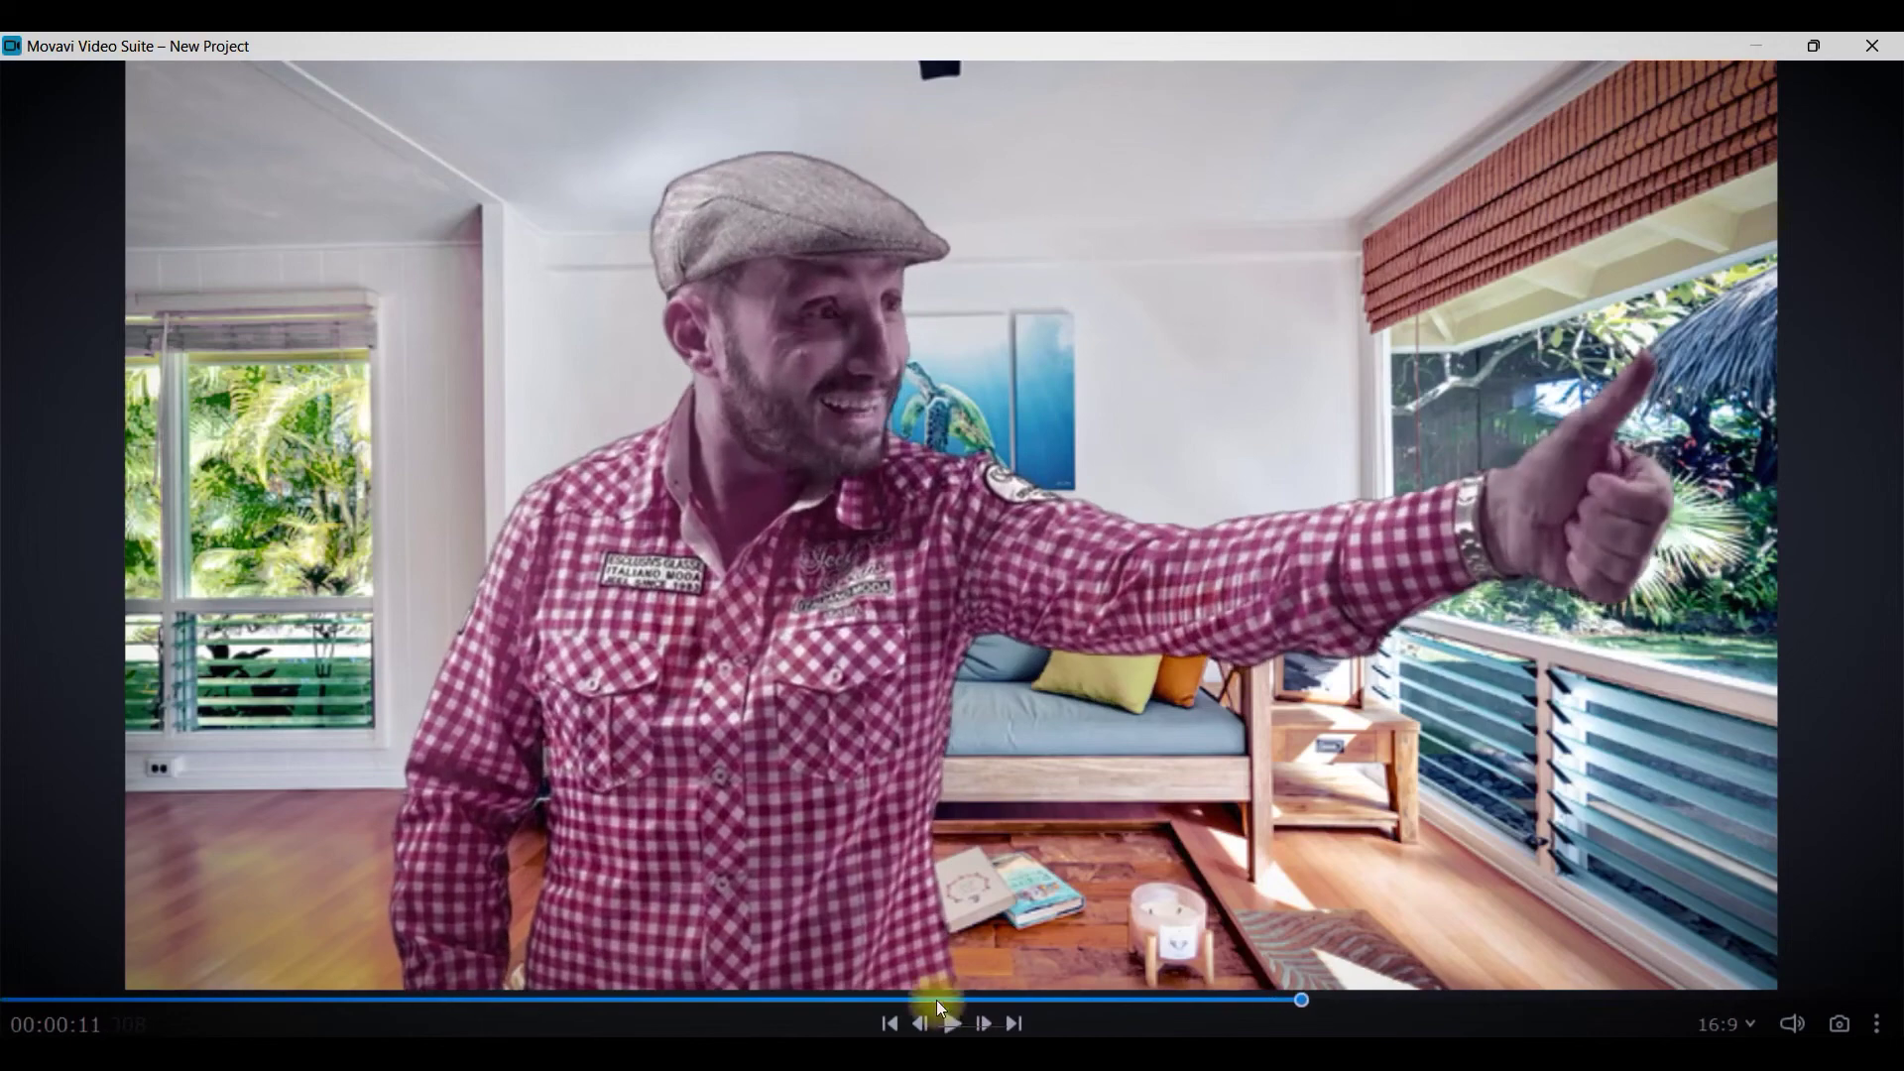
pyautogui.click(1887, 46)
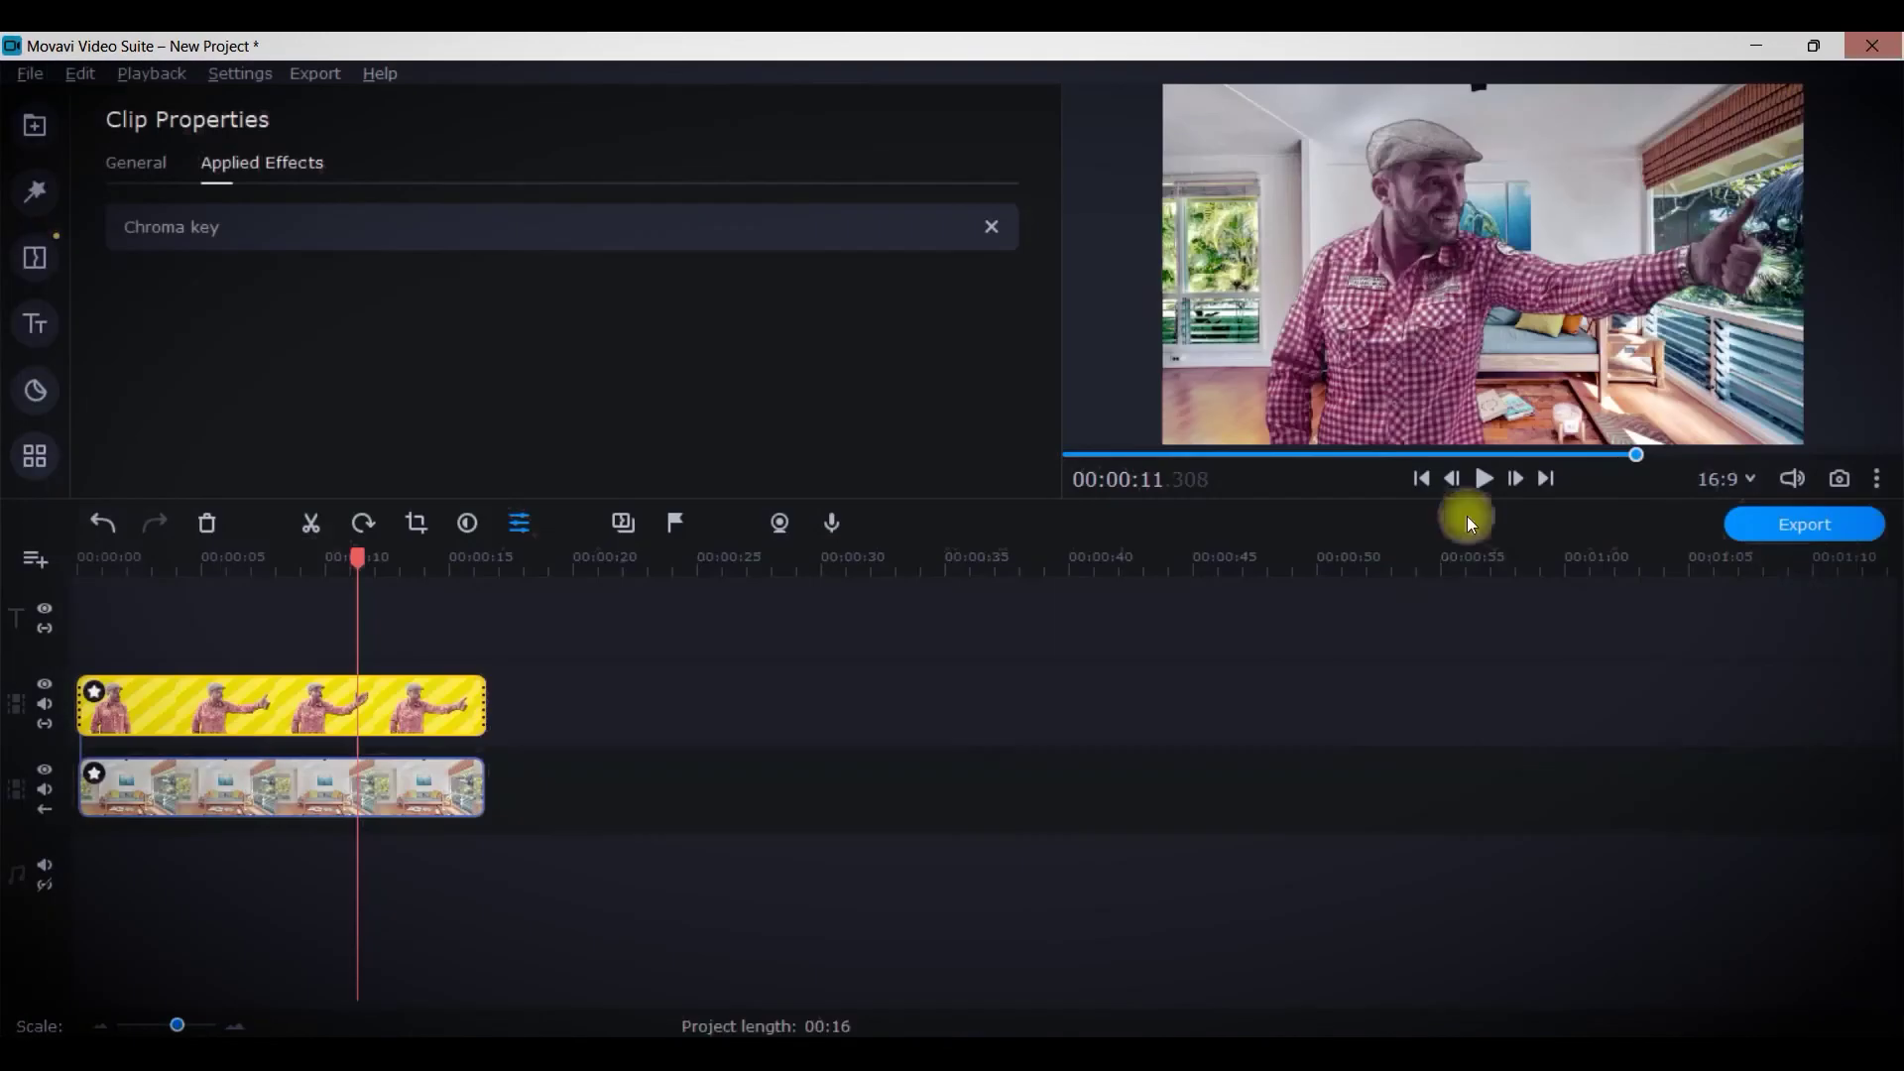
pyautogui.click(1785, 527)
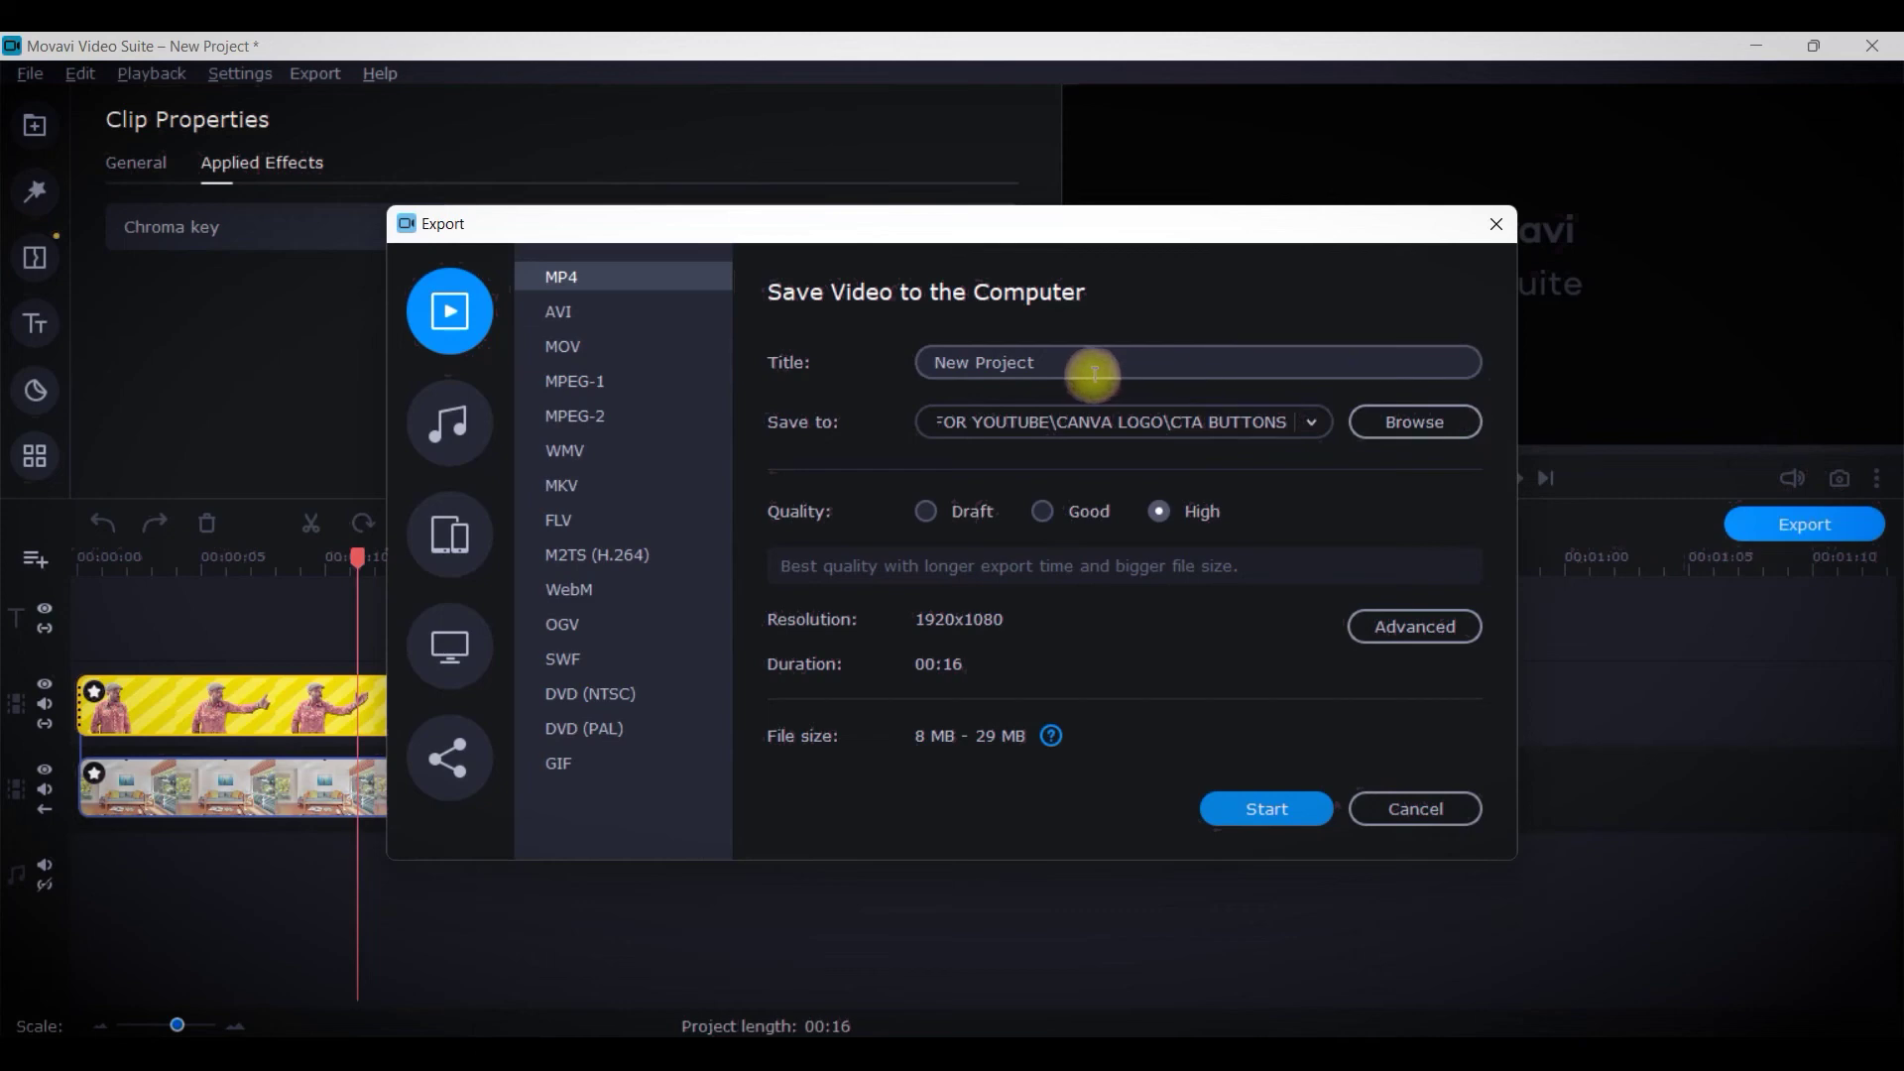
pyautogui.moveTo(1090, 361); pyautogui.dragTo(775, 367)
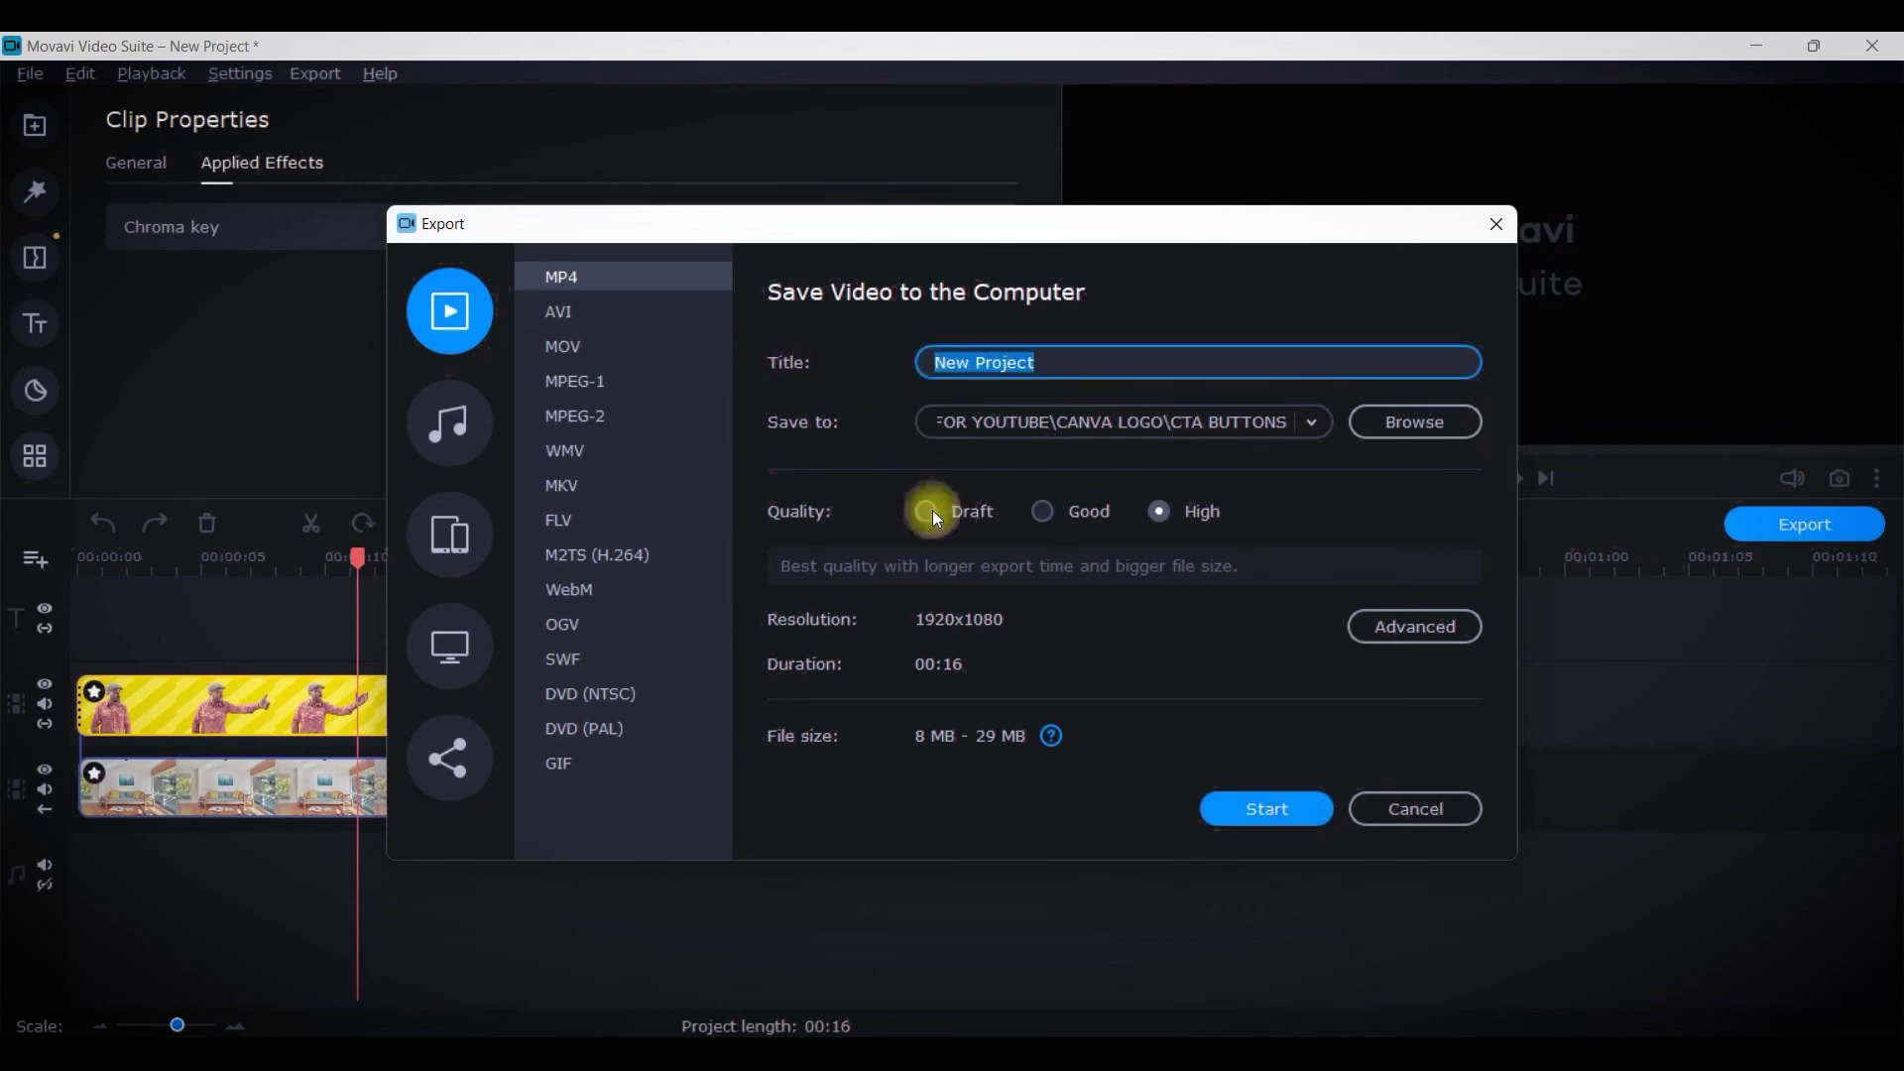
pyautogui.click(1212, 422)
pyautogui.click(1313, 427)
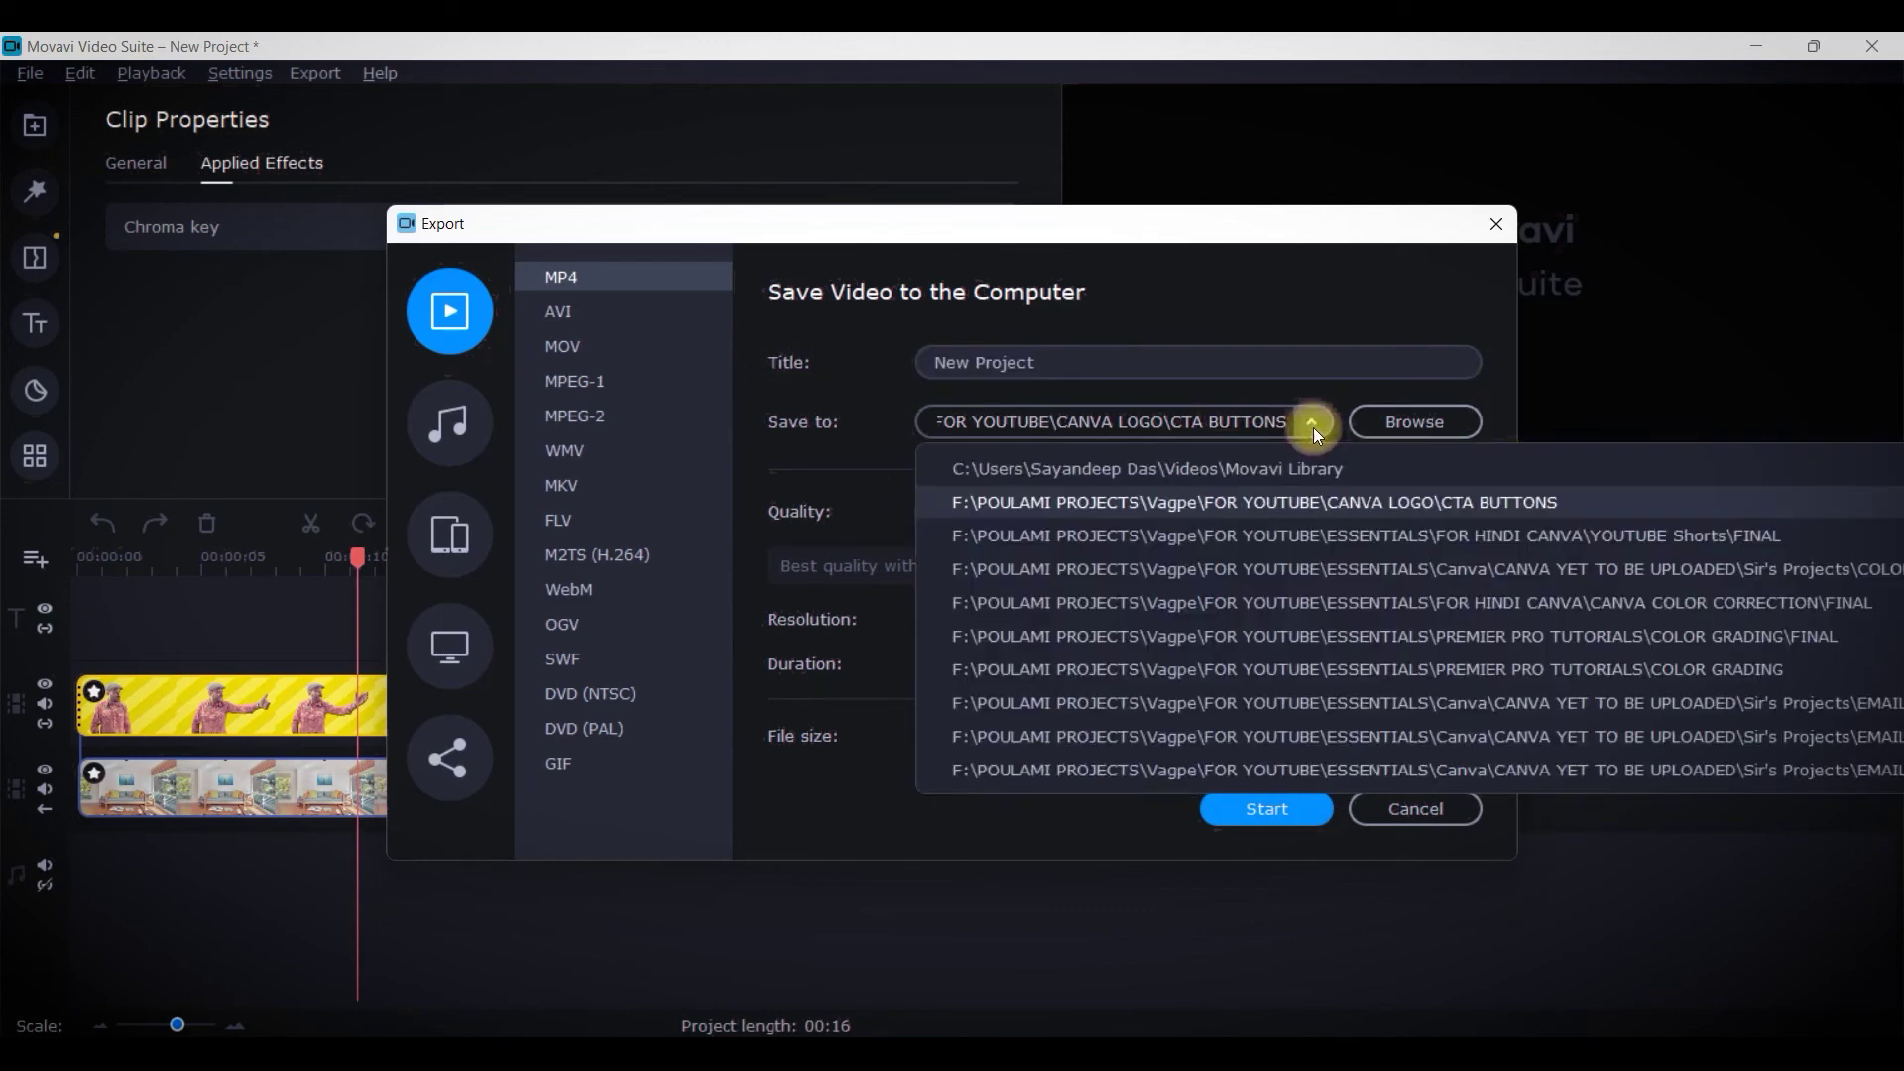
pyautogui.click(1416, 421)
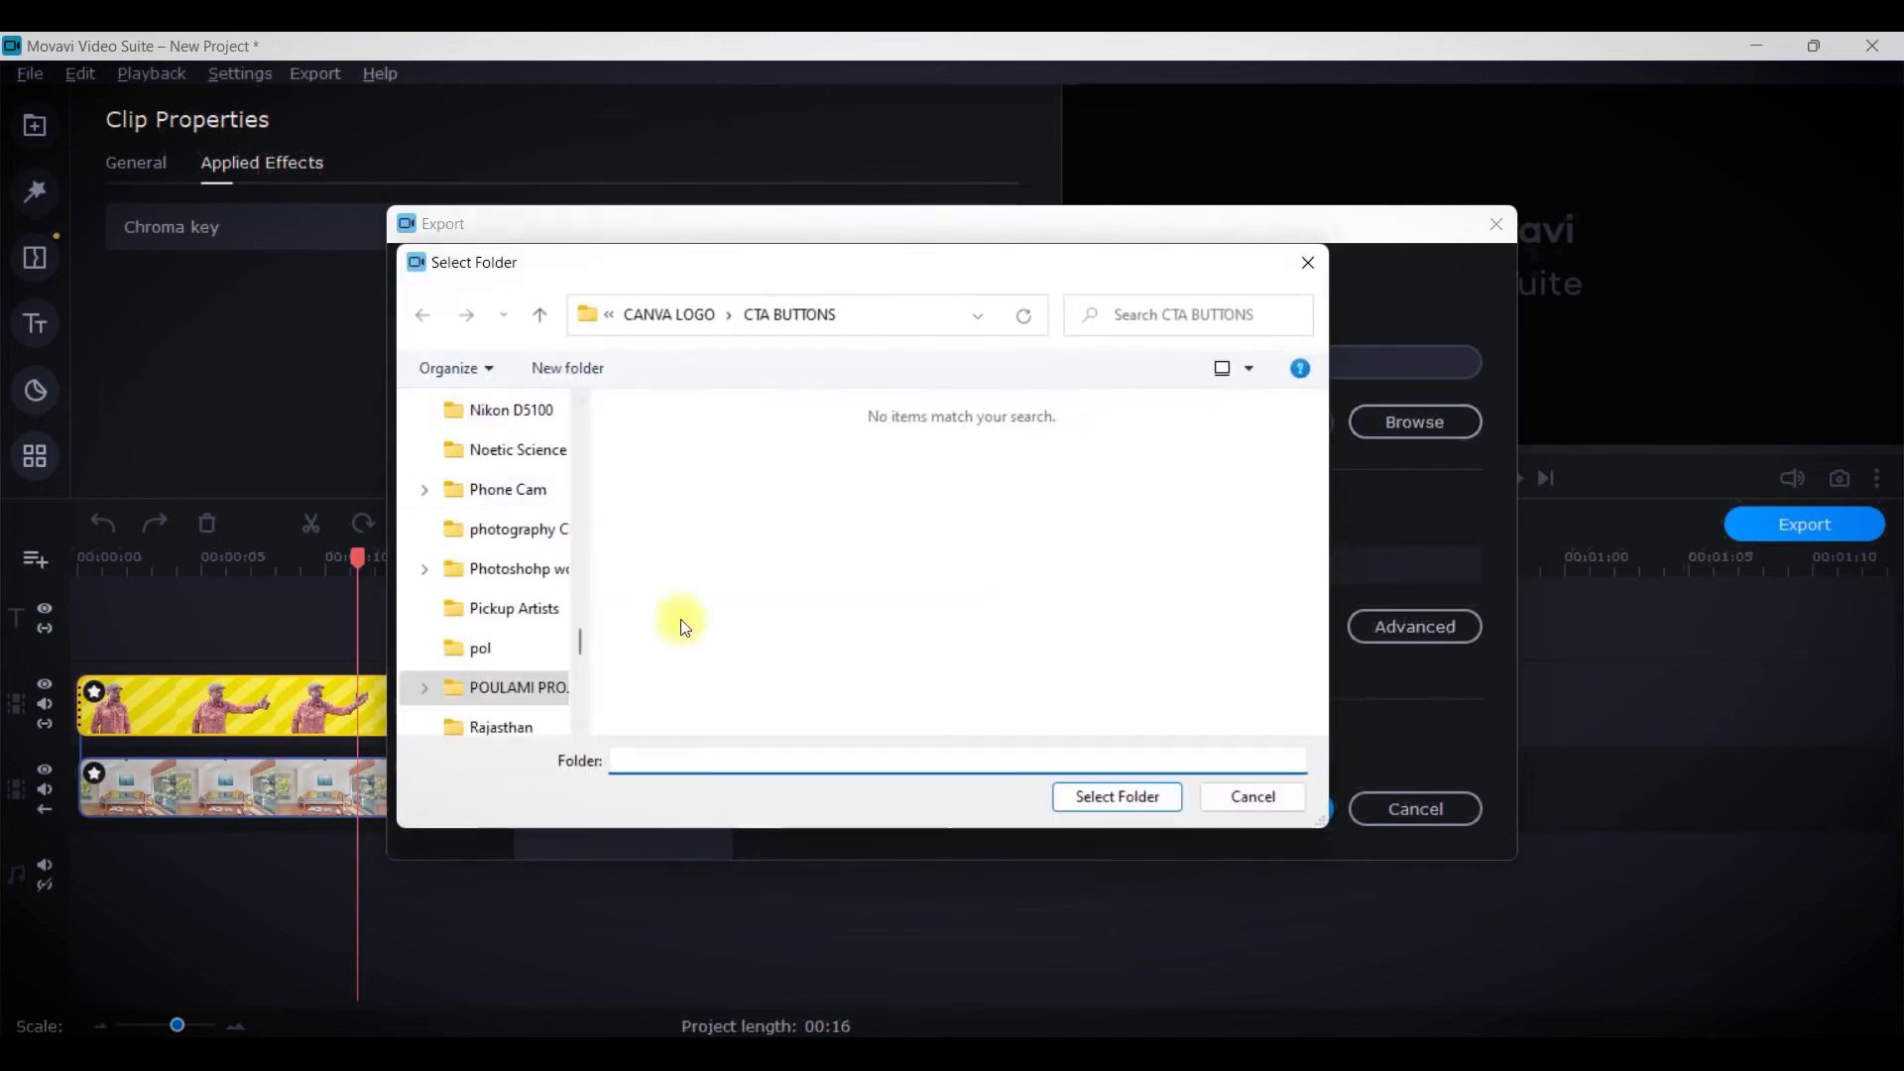
pyautogui.click(1308, 262)
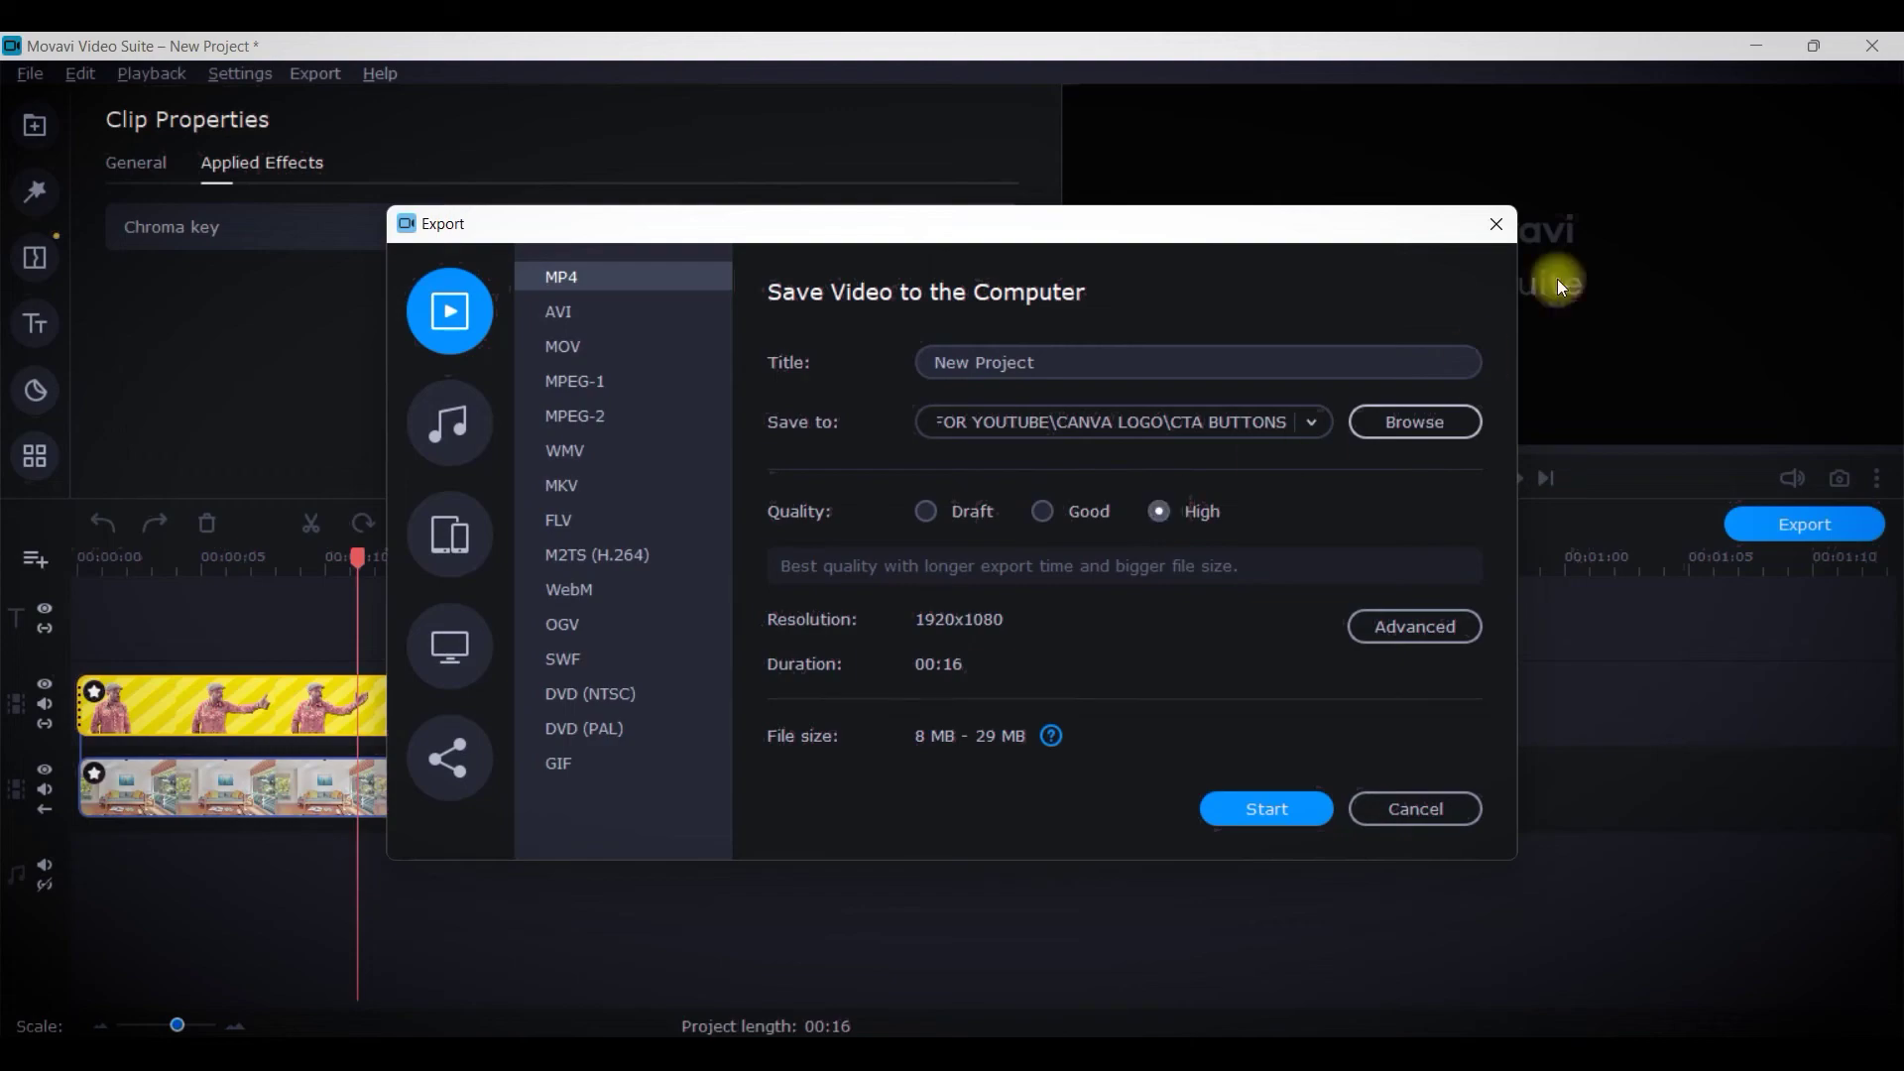
pyautogui.click(1496, 224)
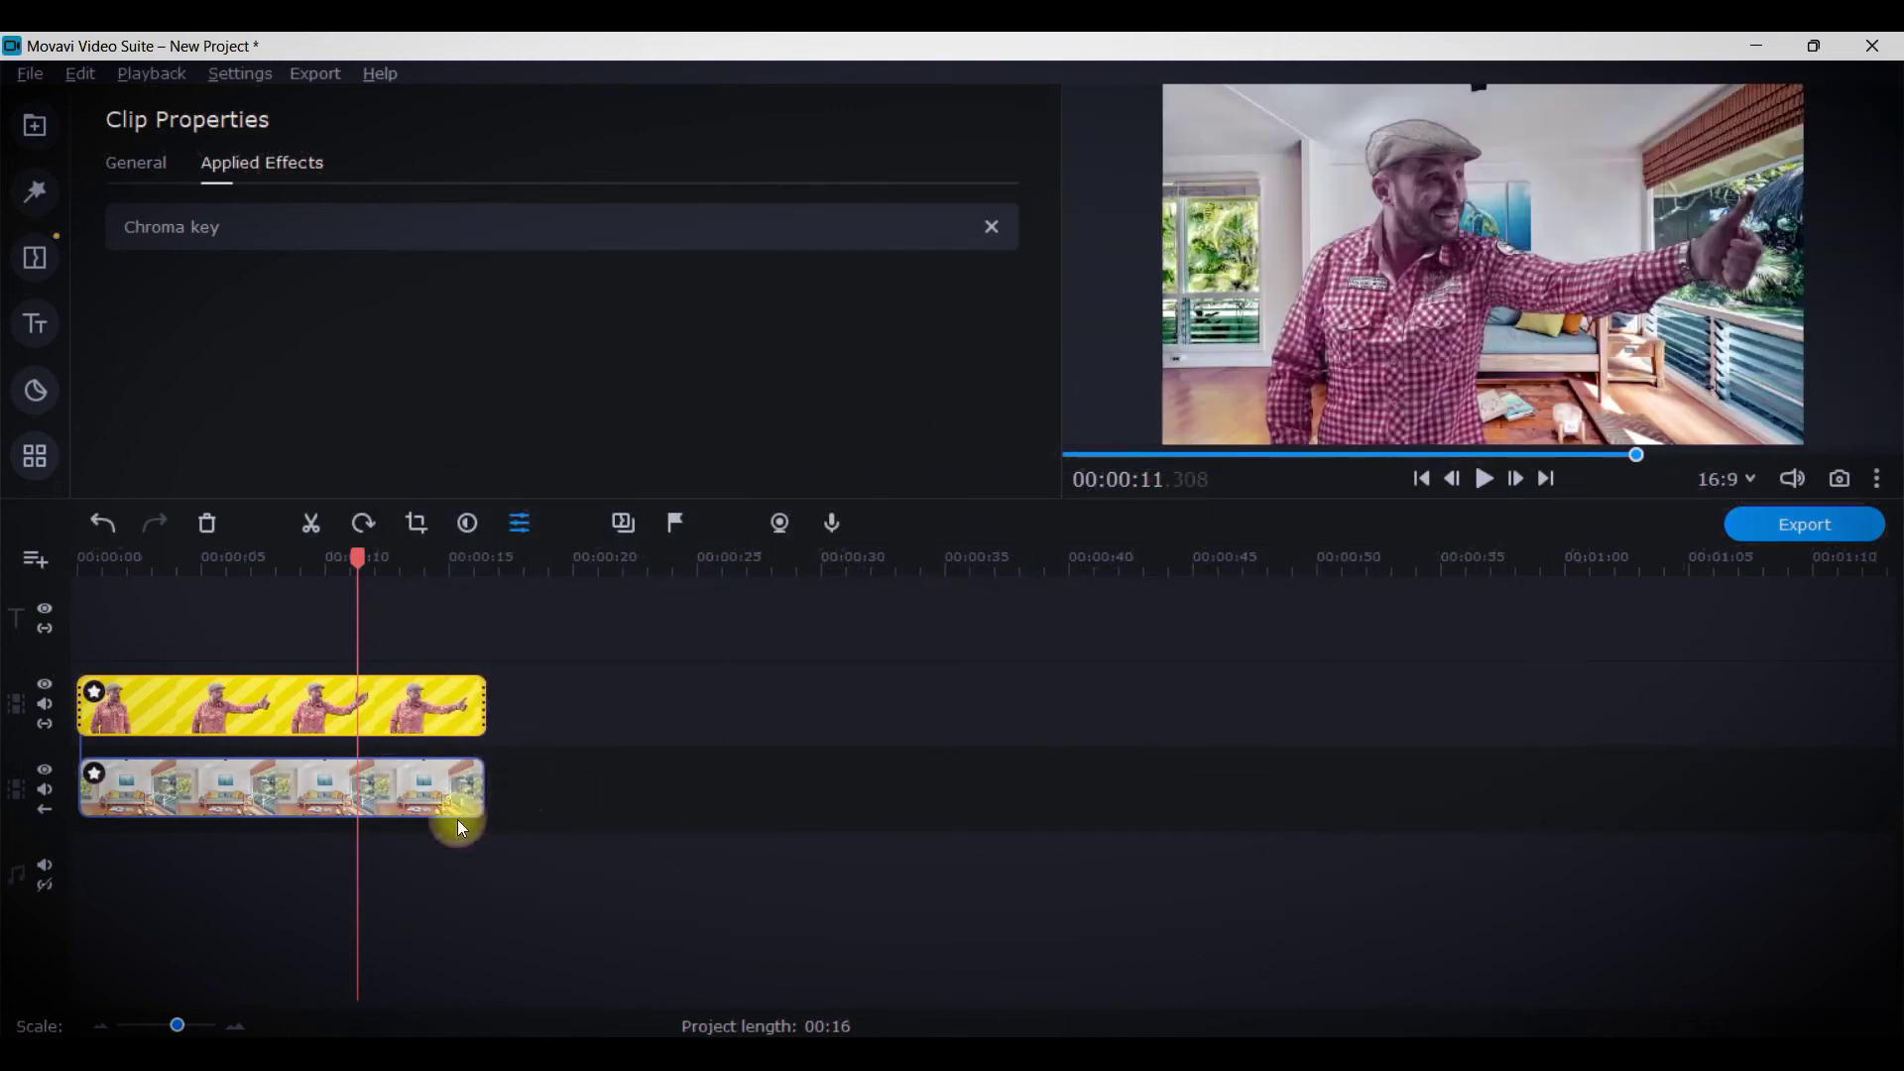